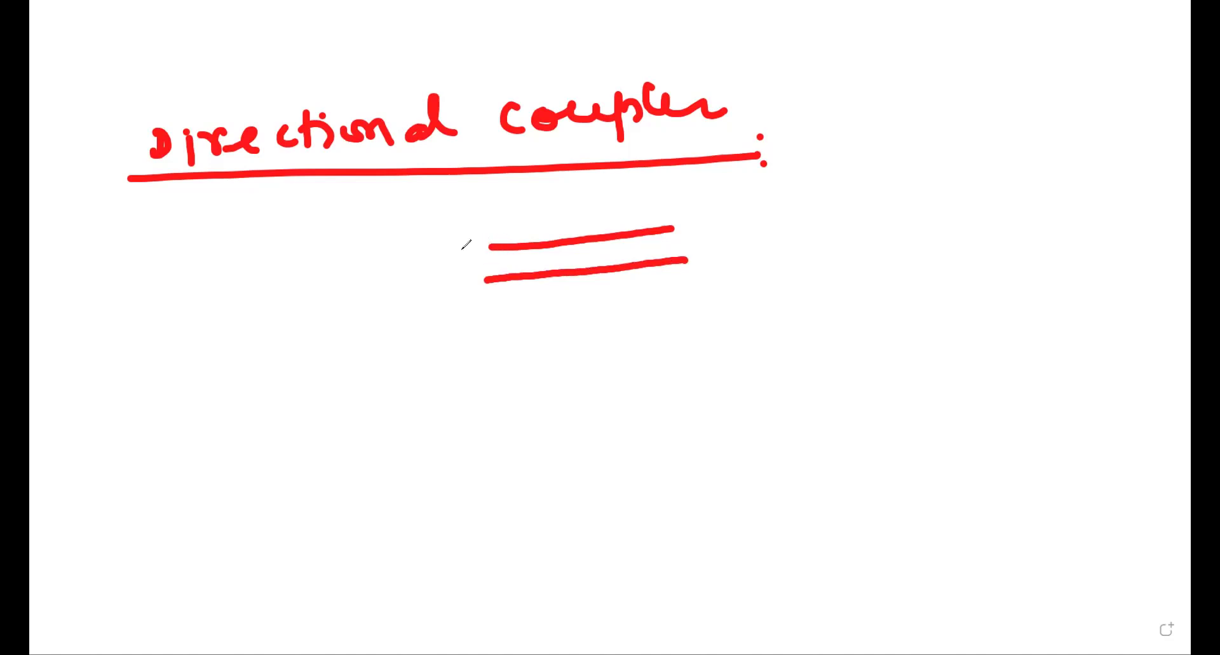
# Step: Draw arrows for the input, through and coupled light on the two waveguide lines, and label the lines W1 and W2
pyautogui.moveTo(408, 254)
pyautogui.mouseDown()
pyautogui.moveTo(475, 249)
pyautogui.moveTo(464, 262)
pyautogui.mouseUp()
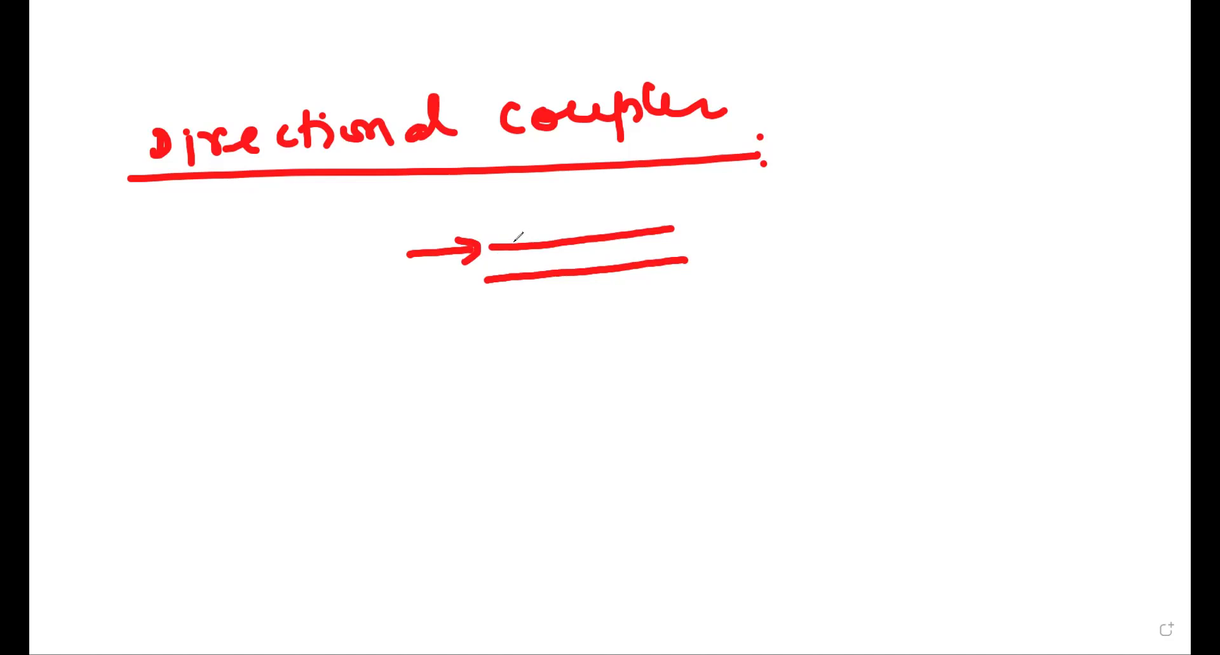
pyautogui.moveTo(505, 243)
pyautogui.mouseDown()
pyautogui.moveTo(534, 258)
pyautogui.moveTo(575, 251)
pyautogui.moveTo(577, 269)
pyautogui.mouseUp()
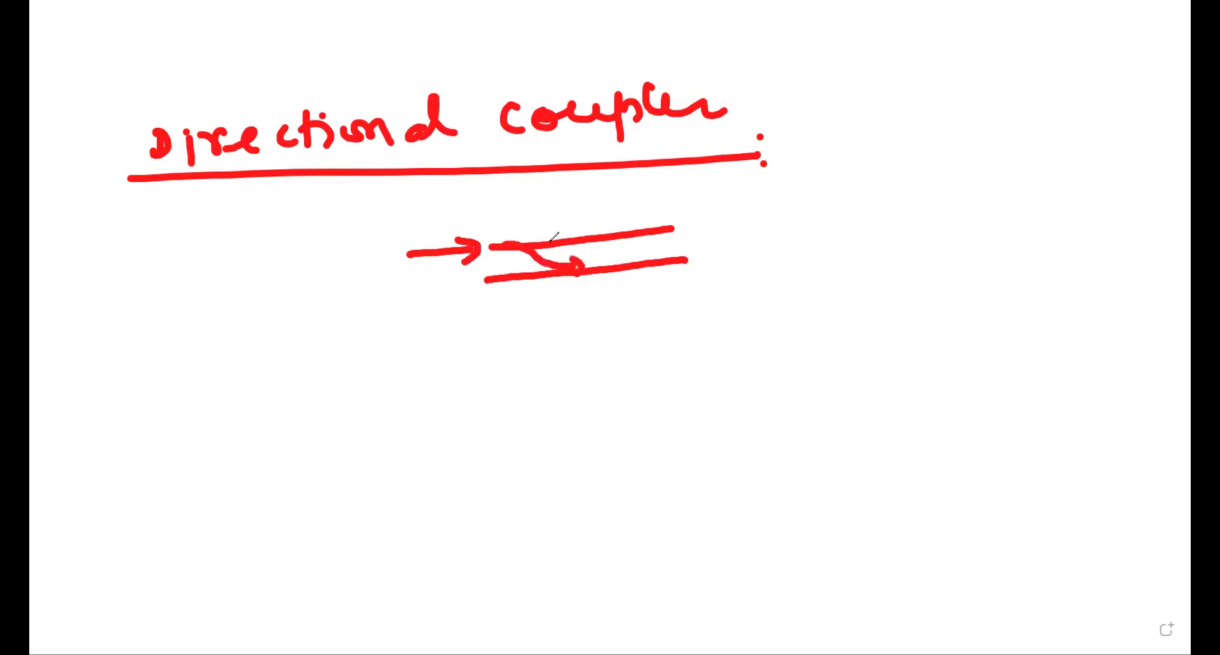
pyautogui.moveTo(544, 229); pyautogui.dragTo(602, 229)
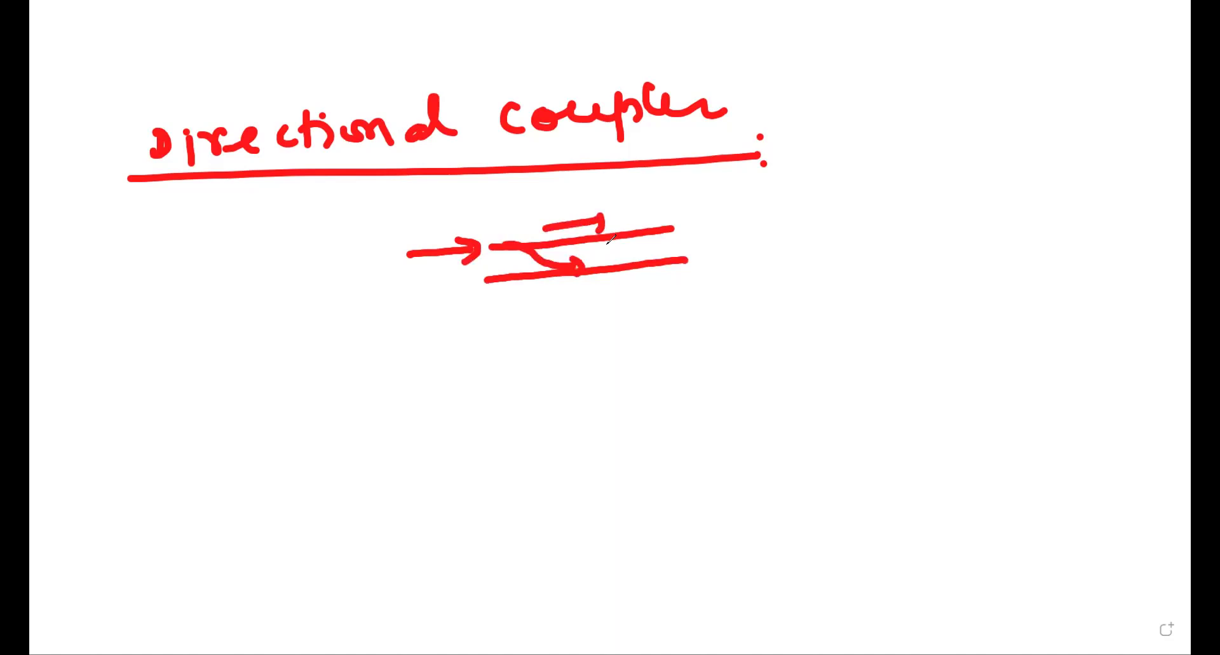
pyautogui.moveTo(658, 195)
pyautogui.mouseDown()
pyautogui.moveTo(662, 208)
pyautogui.moveTo(685, 194)
pyautogui.mouseUp()
pyautogui.moveTo(693, 196); pyautogui.dragTo(702, 211)
pyautogui.moveTo(655, 278); pyautogui.dragTo(679, 280)
pyautogui.moveTo(697, 273); pyautogui.dragTo(729, 292)
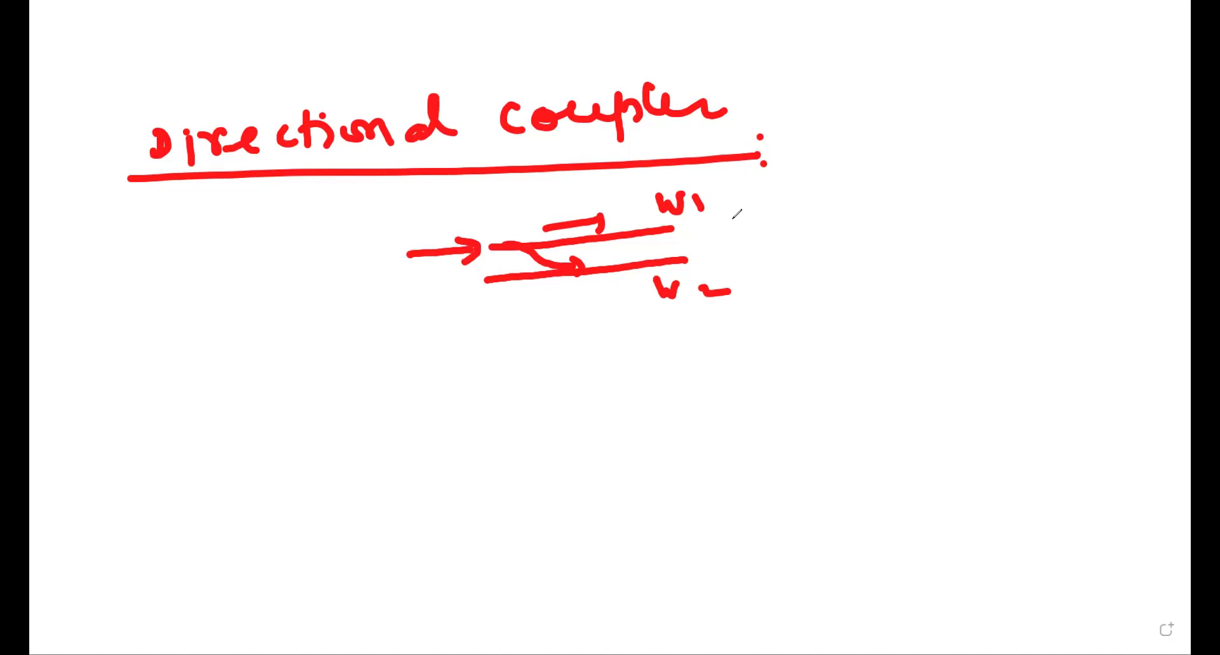
# Step: Write the notes "Gap" and "Coupling Lc" with an arrow and "50:50 Power splitter" beside the sketch, and return to KLayout
pyautogui.moveTo(865, 162)
pyautogui.mouseDown()
pyautogui.moveTo(921, 164)
pyautogui.moveTo(919, 192)
pyautogui.mouseUp()
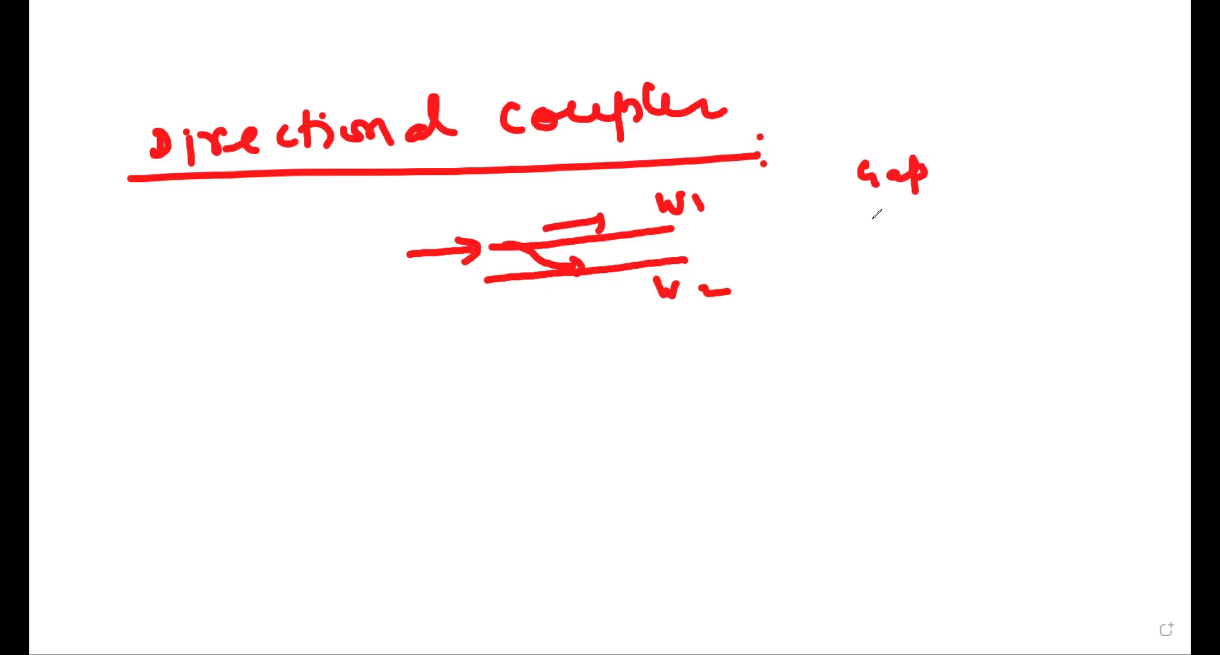
pyautogui.moveTo(882, 211)
pyautogui.mouseDown()
pyautogui.moveTo(900, 232)
pyautogui.moveTo(921, 219)
pyautogui.moveTo(959, 228)
pyautogui.moveTo(1007, 197)
pyautogui.moveTo(1094, 212)
pyautogui.moveTo(1122, 231)
pyautogui.mouseUp()
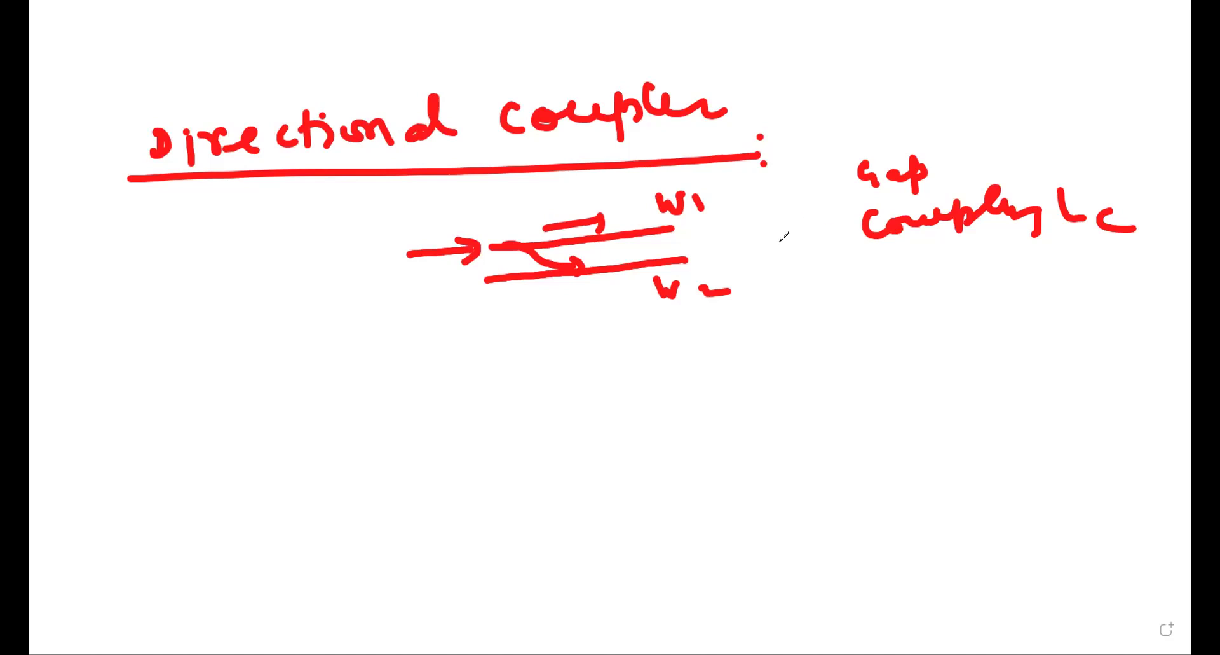
pyautogui.moveTo(883, 263)
pyautogui.mouseDown()
pyautogui.moveTo(870, 296)
pyautogui.moveTo(903, 283)
pyautogui.mouseUp()
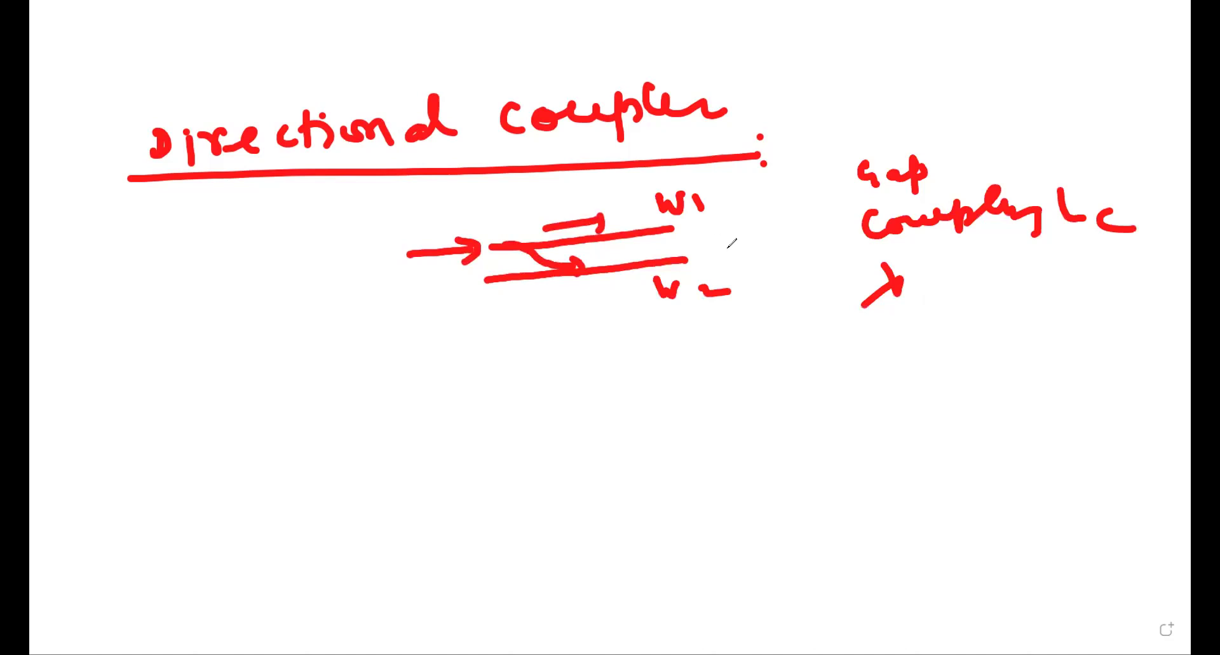
pyautogui.moveTo(817, 338)
pyautogui.mouseDown()
pyautogui.moveTo(847, 324)
pyautogui.moveTo(898, 340)
pyautogui.moveTo(907, 322)
pyautogui.moveTo(951, 348)
pyautogui.moveTo(989, 348)
pyautogui.moveTo(1011, 318)
pyautogui.moveTo(1029, 334)
pyautogui.moveTo(1091, 327)
pyautogui.mouseUp()
pyautogui.moveTo(1010, 364)
pyautogui.mouseDown()
pyautogui.moveTo(1004, 386)
pyautogui.moveTo(1040, 370)
pyautogui.moveTo(1083, 375)
pyautogui.moveTo(1115, 356)
pyautogui.moveTo(1097, 367)
pyautogui.moveTo(1150, 366)
pyautogui.mouseUp()
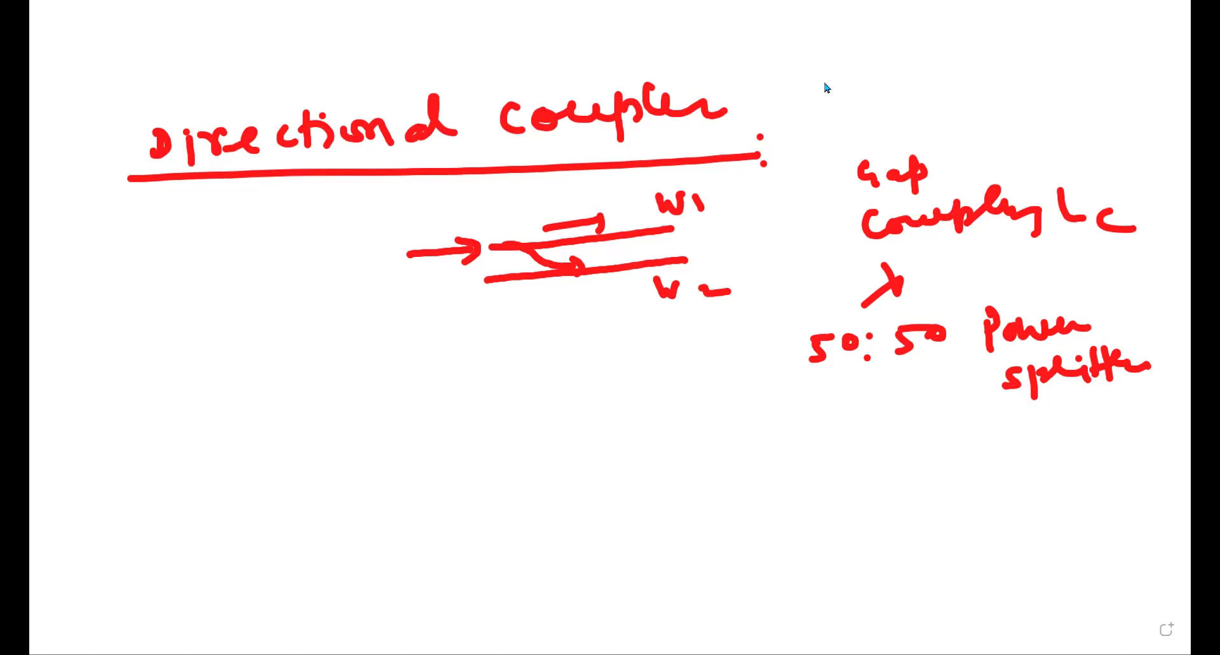
pyautogui.press('Escape')
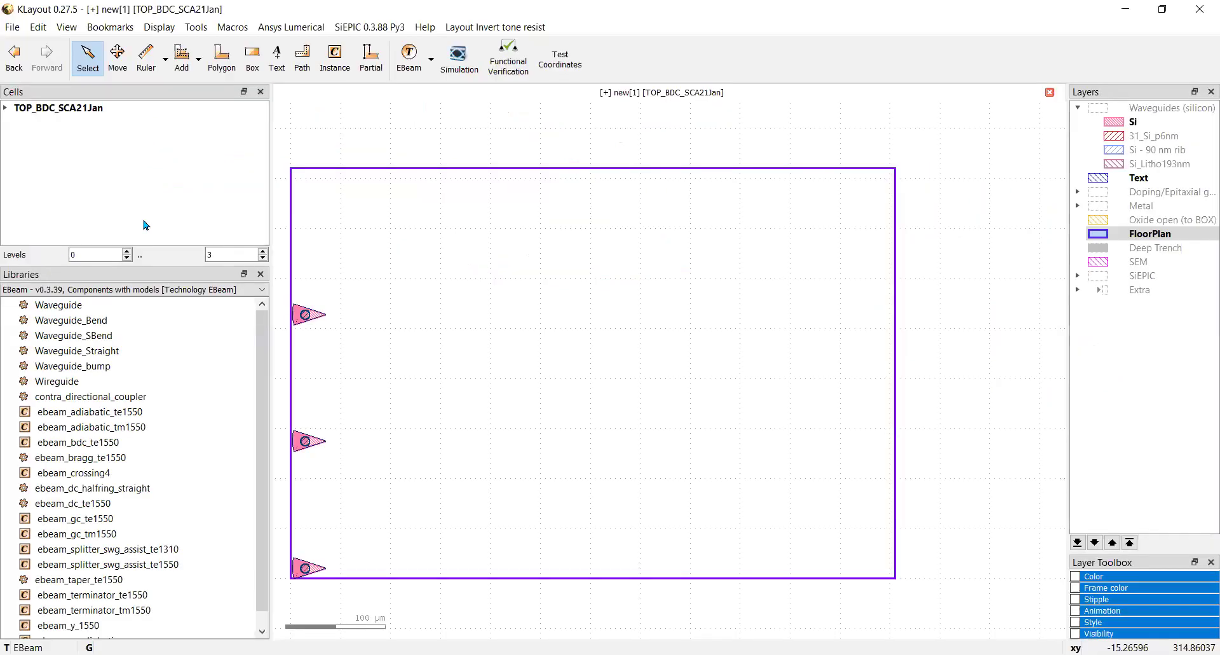
# Step: Examine the corner coordinates of the existing FloorPlan box in its properties
pyautogui.click(559, 229)
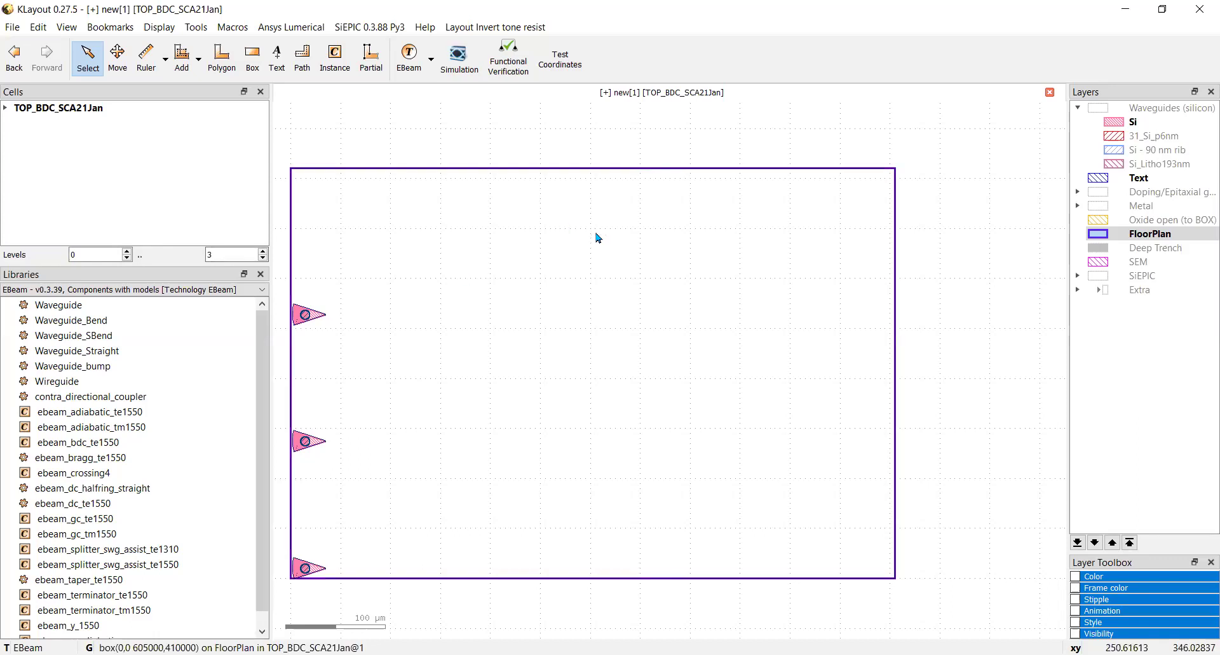
pyautogui.click(624, 279)
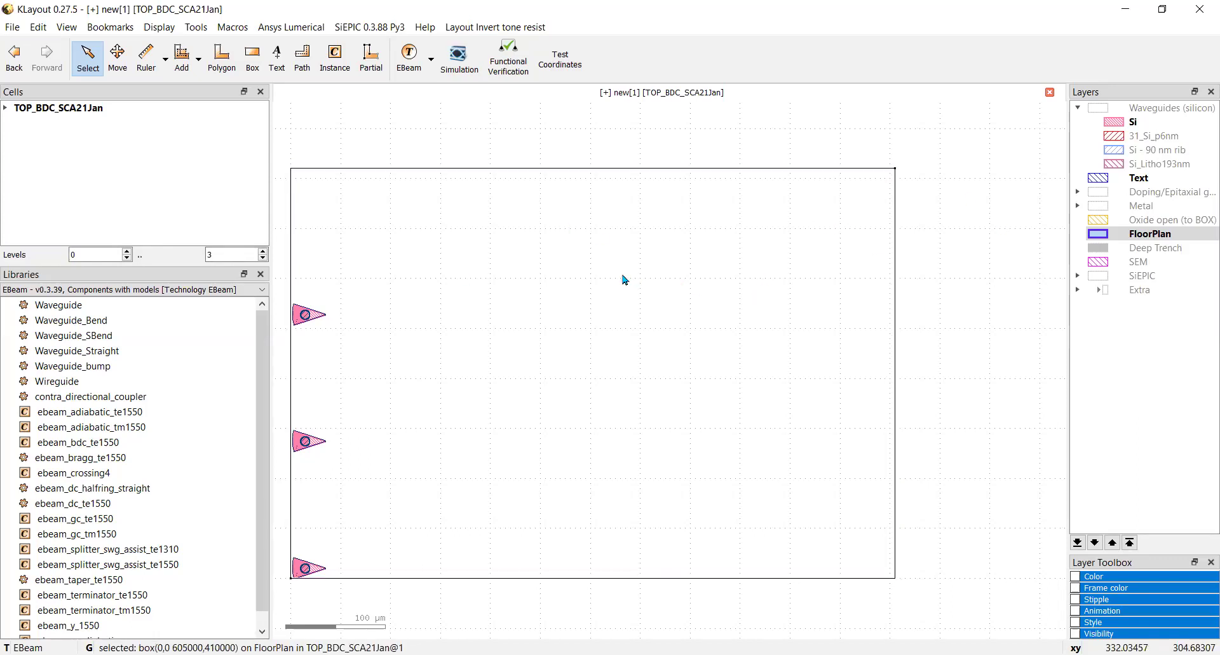
pyautogui.press('q')
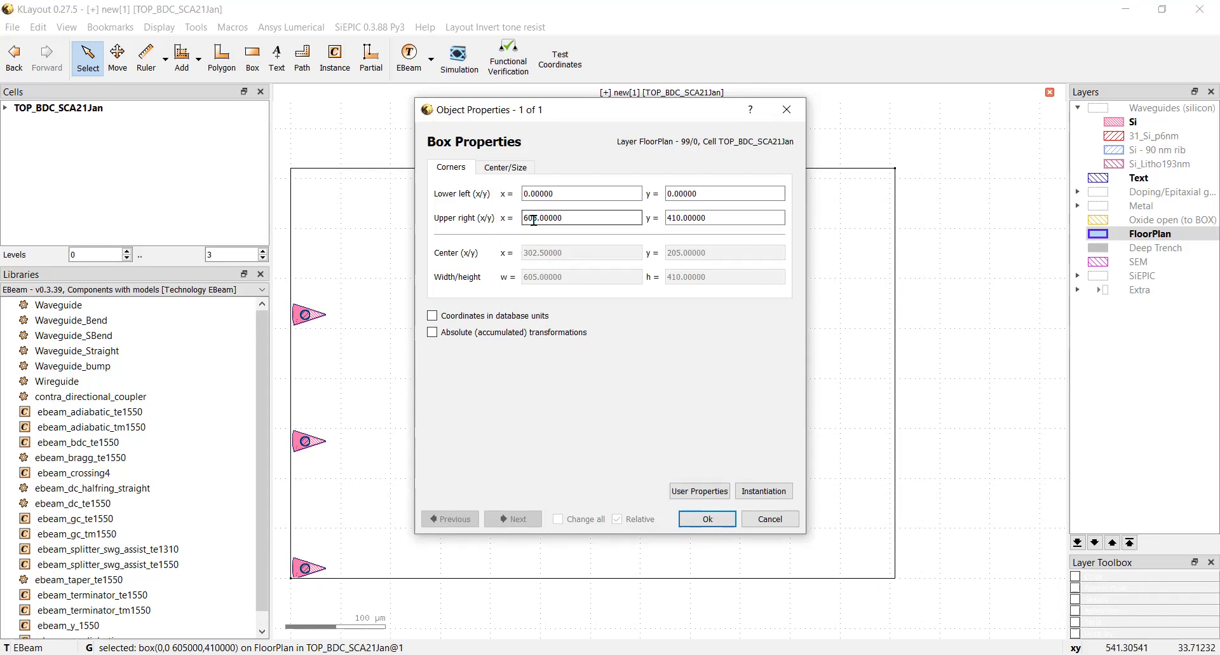
pyautogui.moveTo(571, 217); pyautogui.dragTo(498, 216)
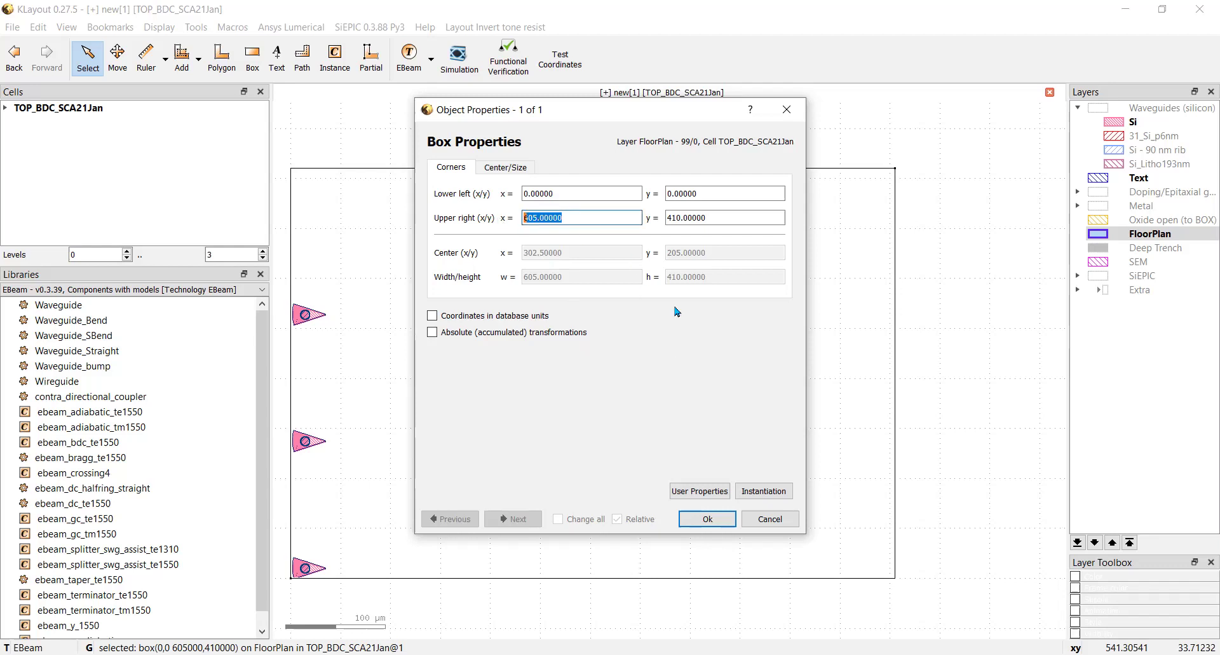
pyautogui.moveTo(718, 218); pyautogui.dragTo(638, 214)
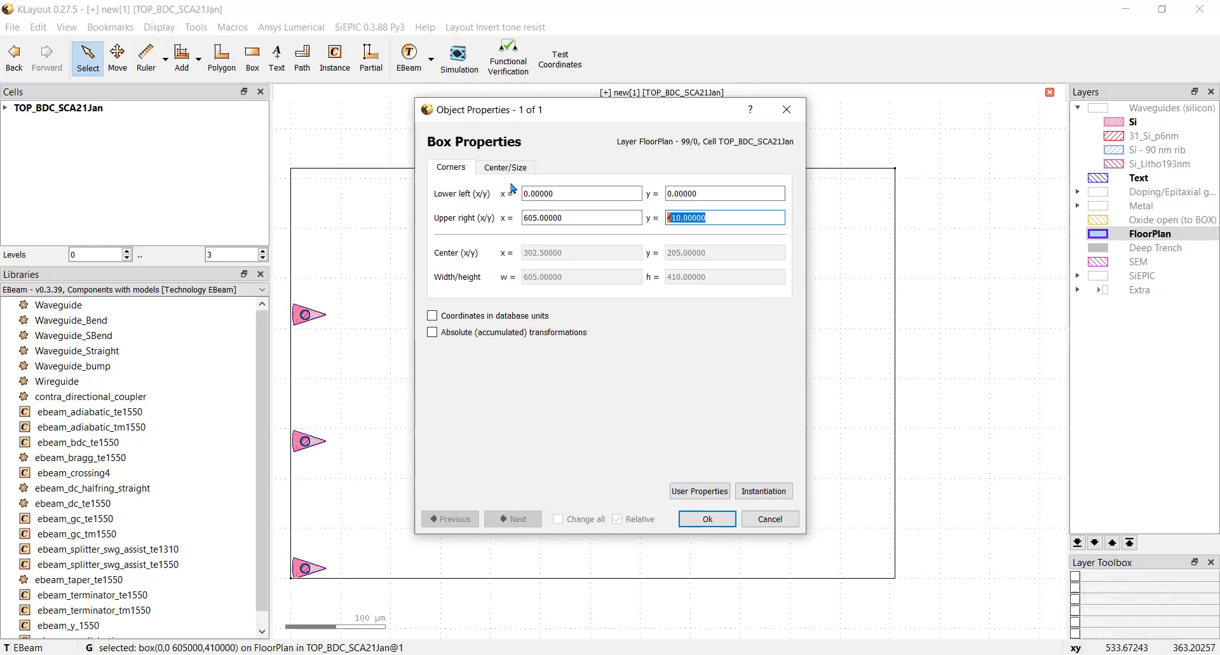
pyautogui.click(701, 519)
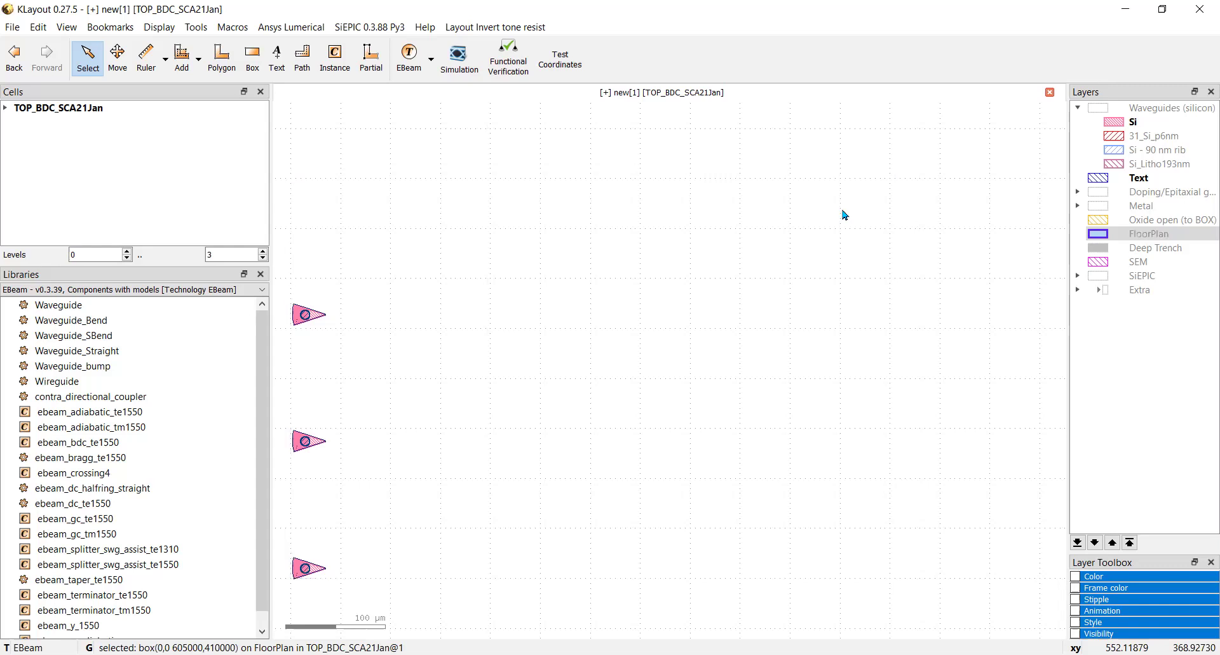
# Step: Delete the FloorPlan box and the ebeam_gc_te1550 grating coupler array from the layout
pyautogui.click(308, 567)
pyautogui.press('Delete')
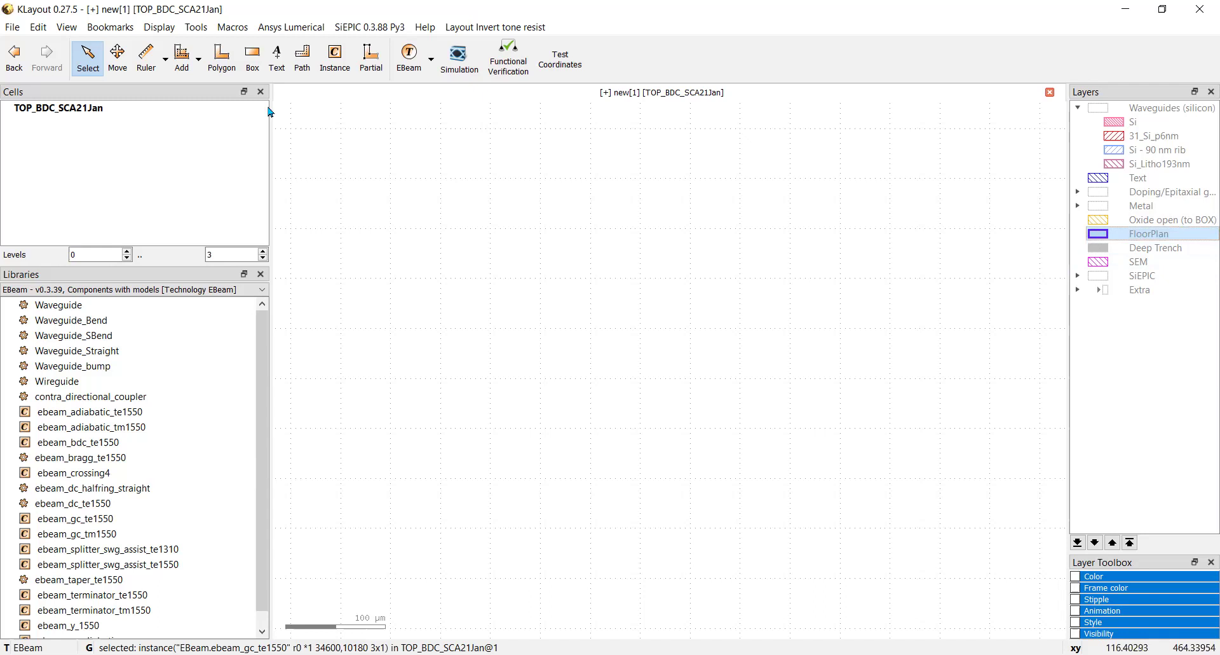
# Step: Draw a box about 684 by 406 µm on the FloorPlan layer
pyautogui.click(252, 56)
pyautogui.click(897, 148)
pyautogui.click(360, 170)
pyautogui.click(1042, 576)
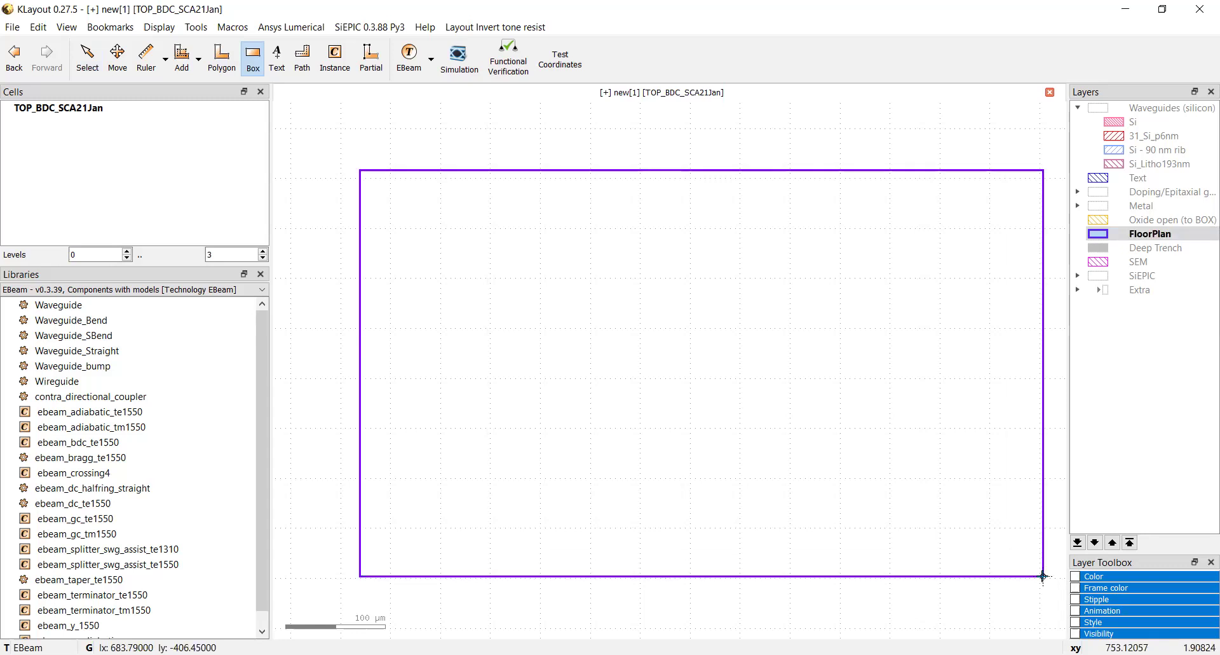
pyautogui.press('F2')
# Step: Set the lower-left corner of the FloorPlan box to x = 0 and y = 0
pyautogui.click(448, 478)
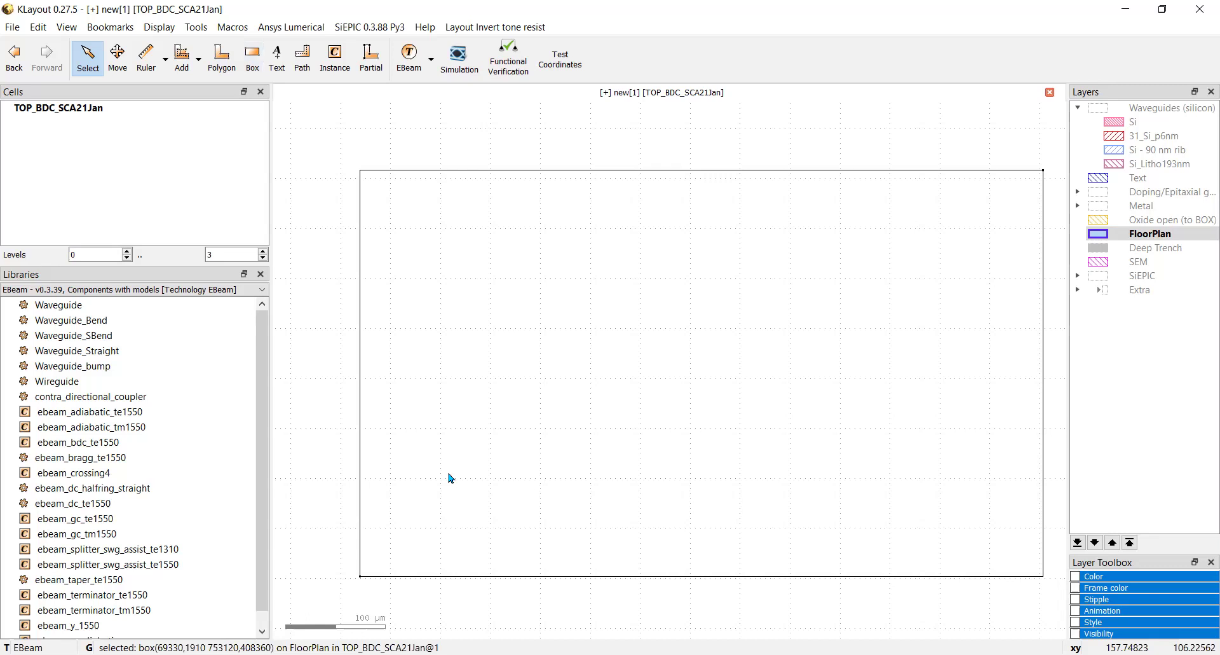
pyautogui.press('q')
pyautogui.click(570, 192)
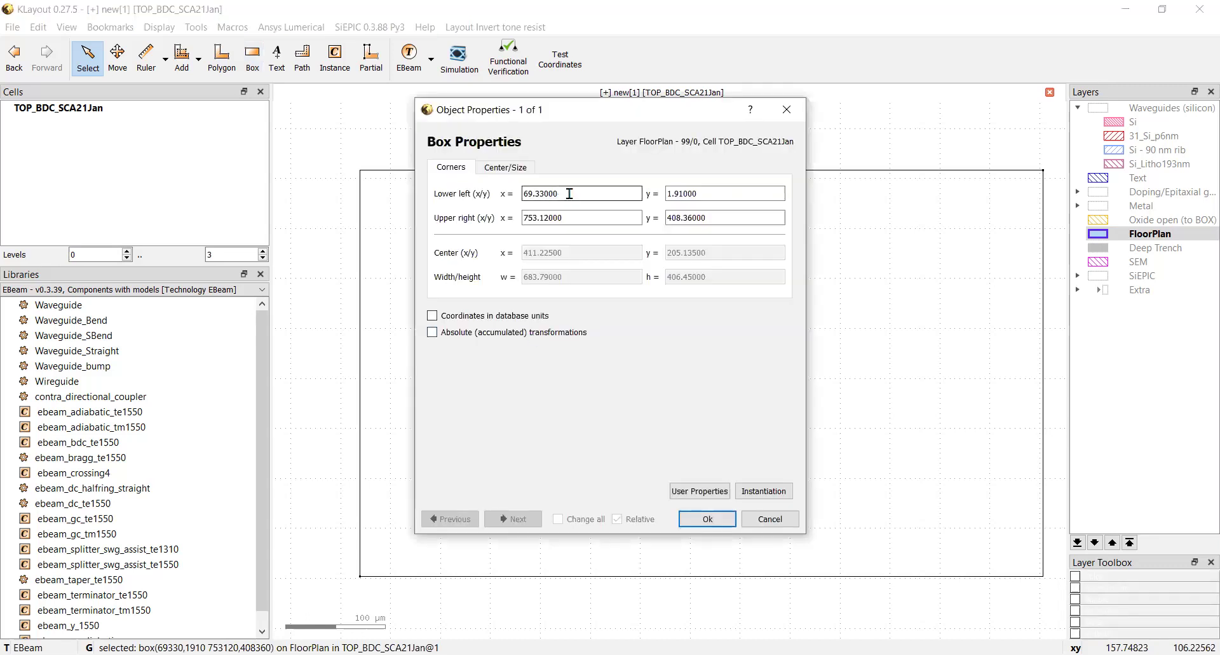
pyautogui.moveTo(569, 193); pyautogui.dragTo(497, 197)
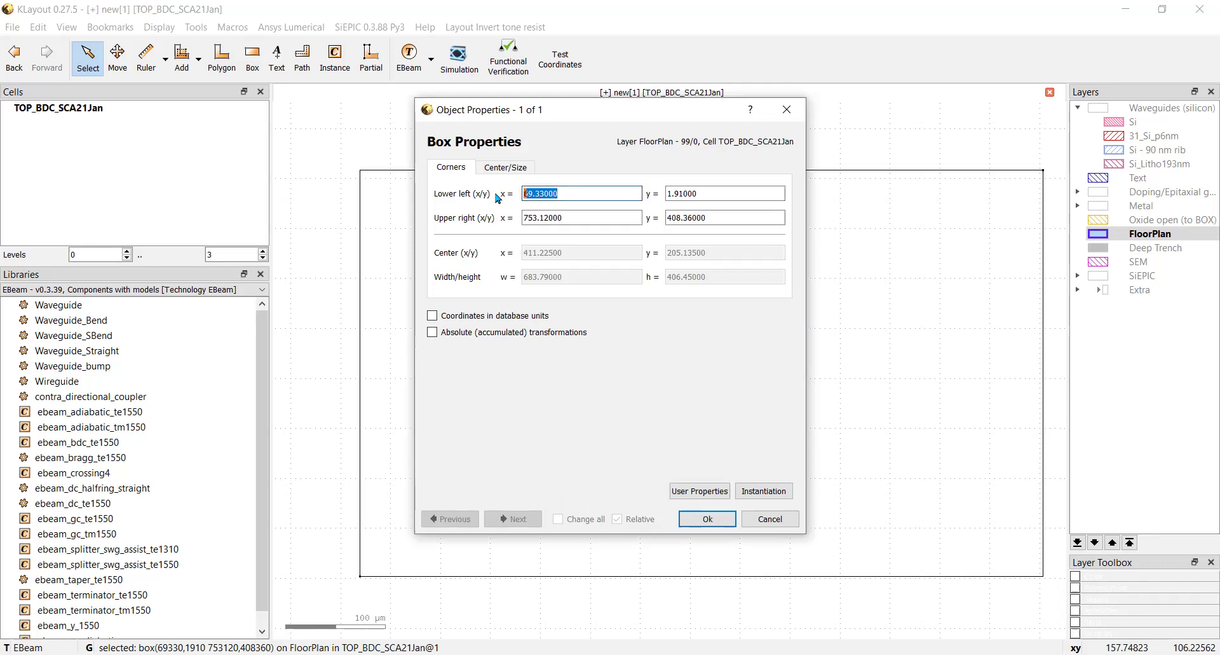
pyautogui.write('0')
pyautogui.click(713, 191)
pyautogui.moveTo(713, 191); pyautogui.dragTo(650, 196)
pyautogui.write('0')
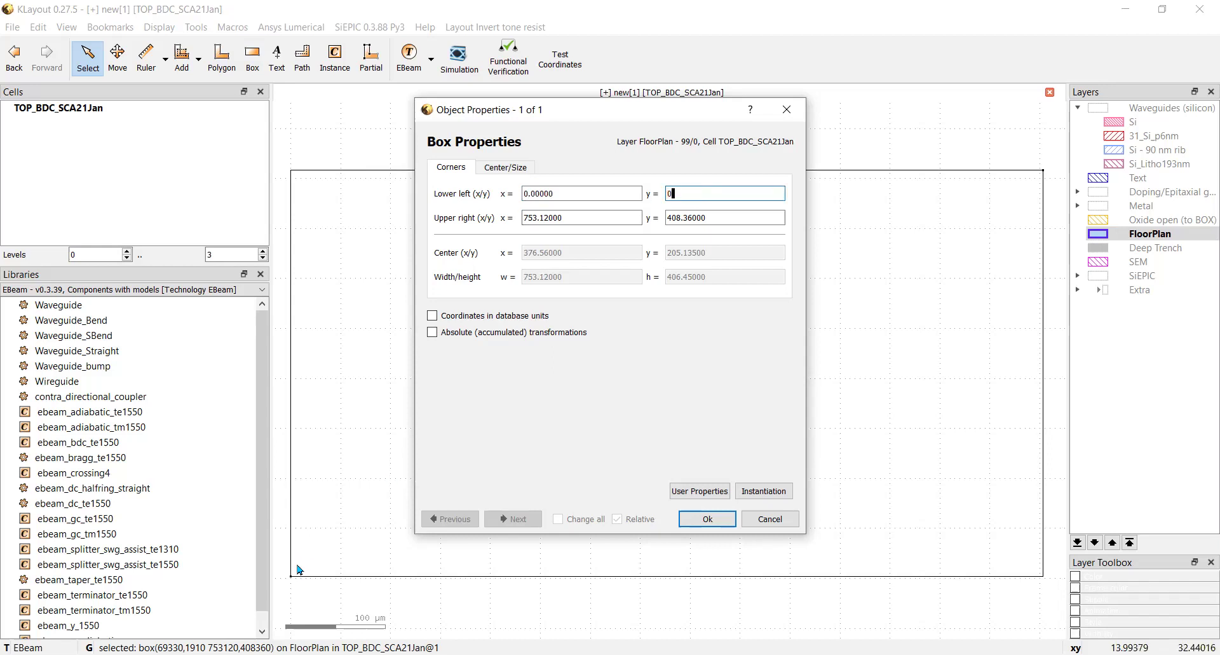
# Step: Set the upper-right corner of the FloorPlan box to x = 605 and y = 410
pyautogui.moveTo(584, 217); pyautogui.dragTo(484, 223)
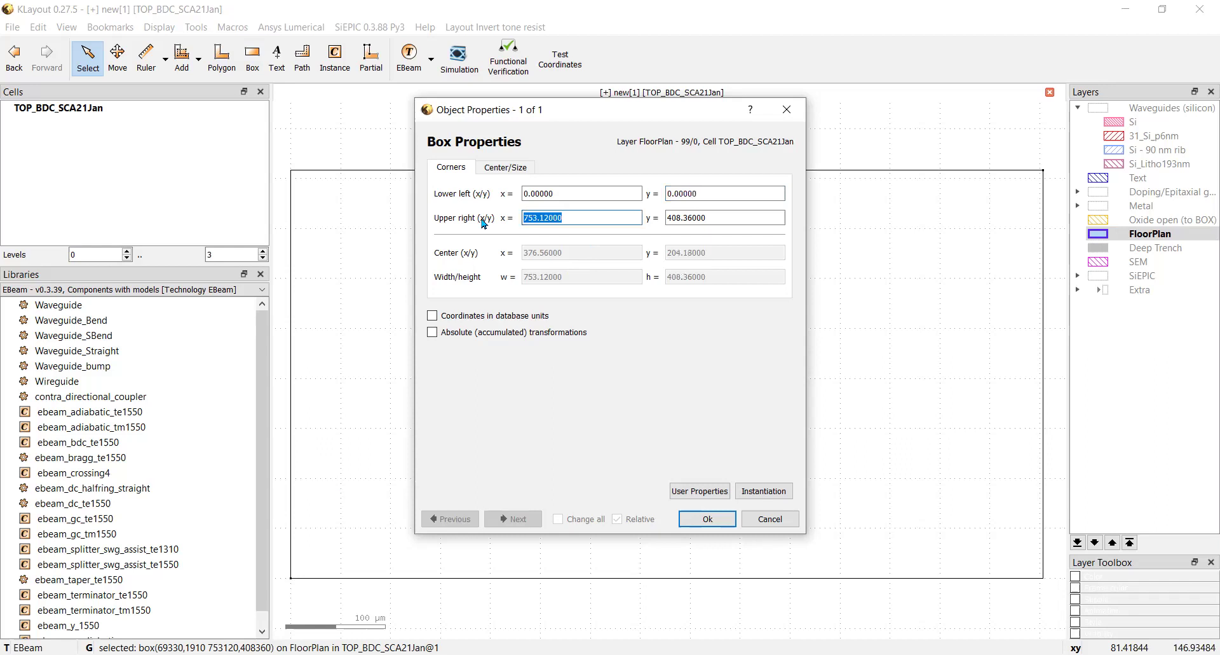
pyautogui.write('605')
pyautogui.press('Tab')
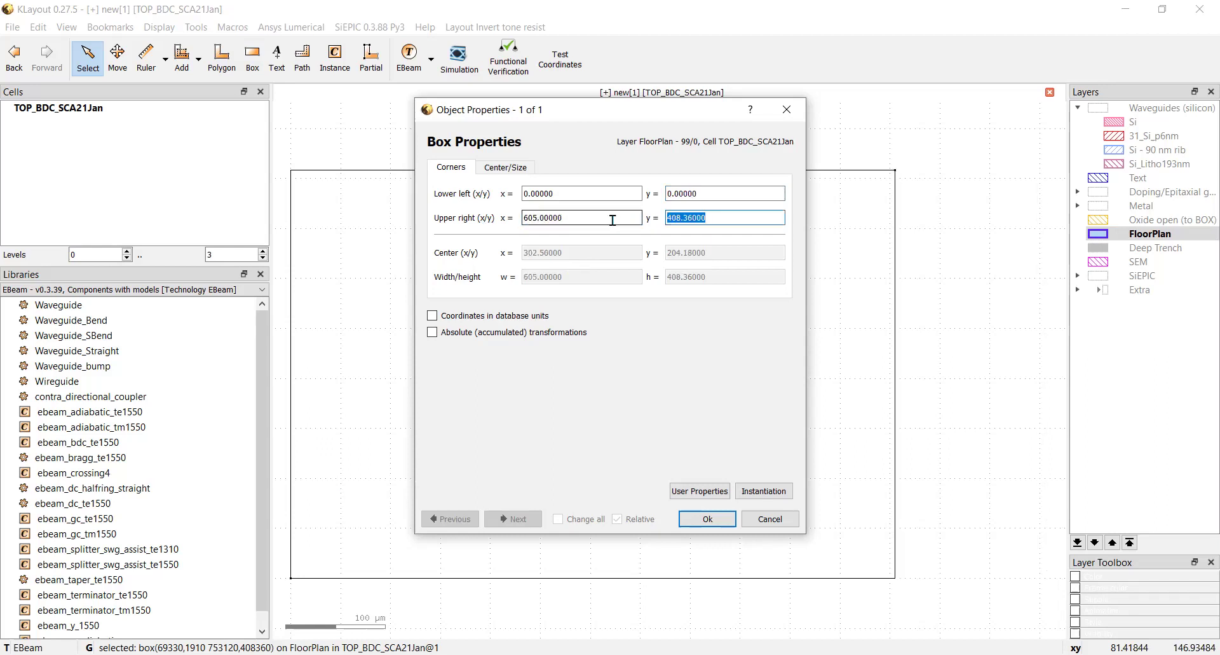
pyautogui.write('410')
pyautogui.click(687, 519)
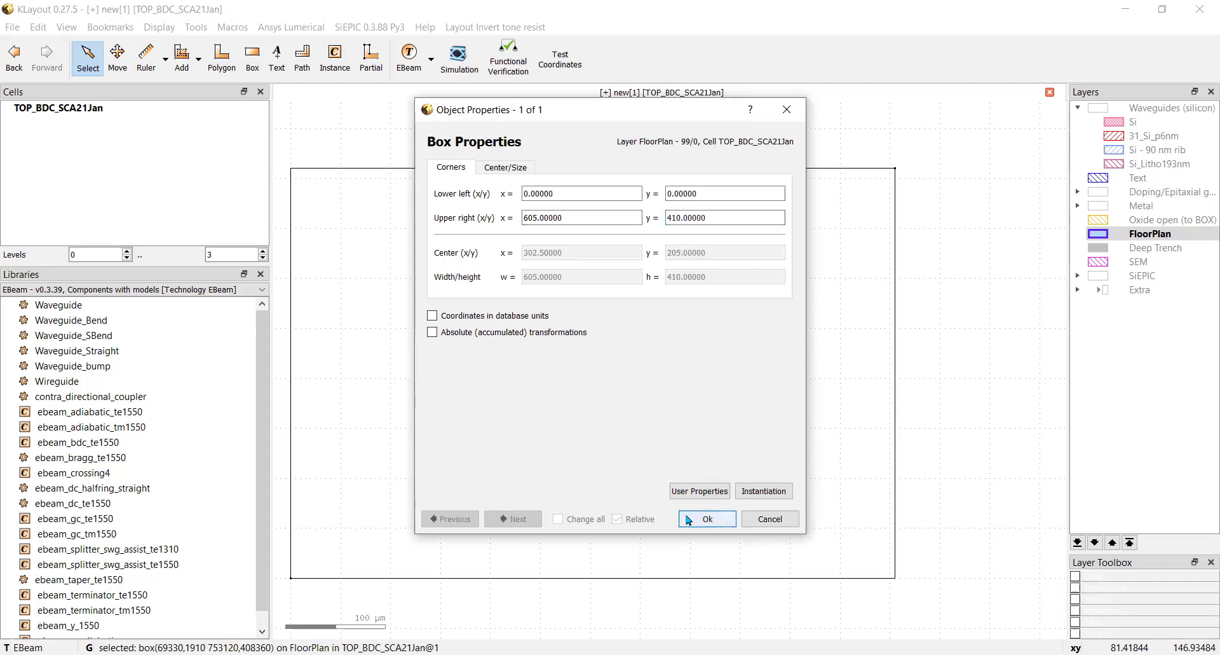
pyautogui.click(687, 519)
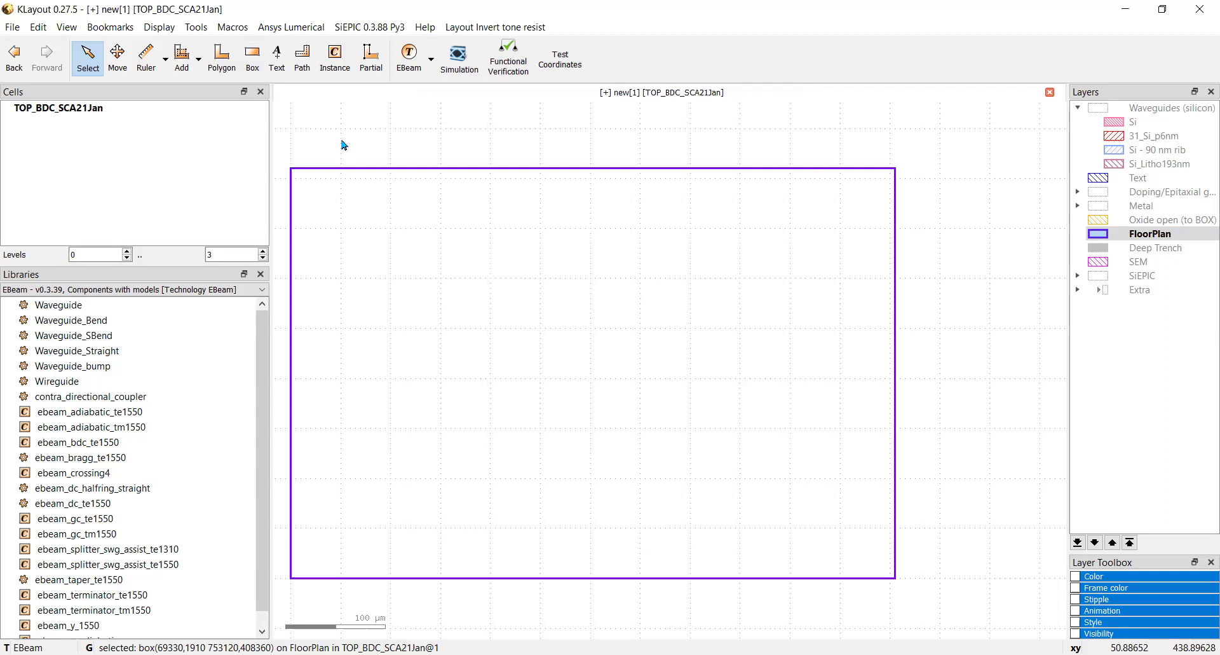
pyautogui.press('F2')
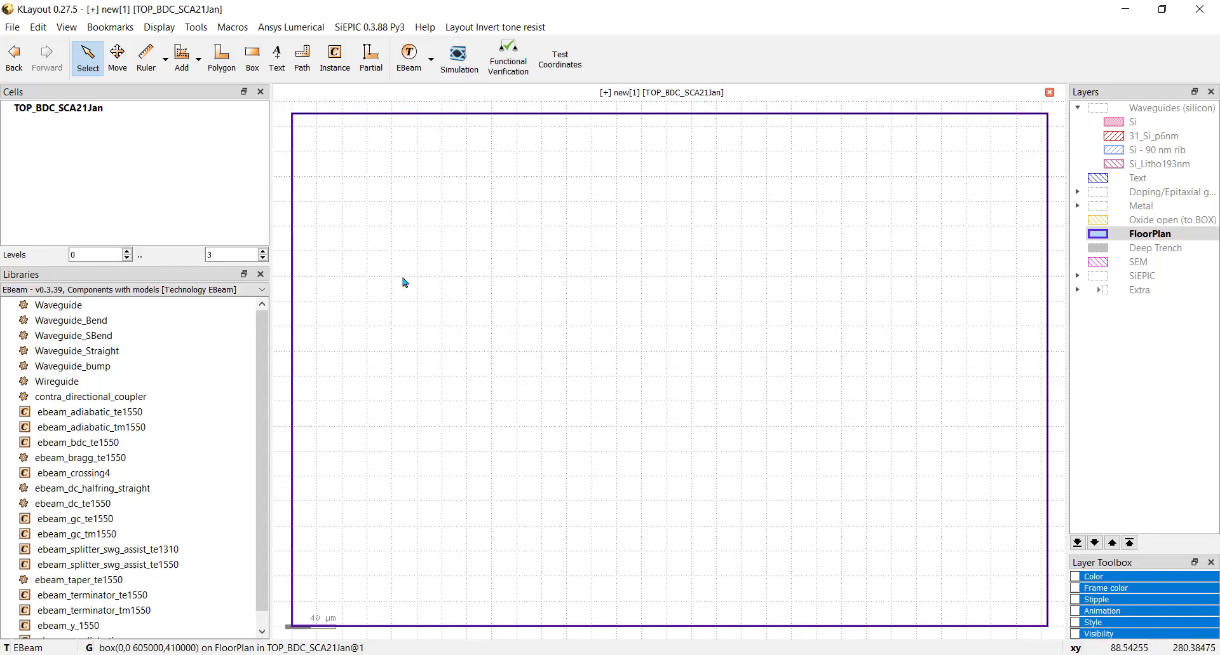
# Step: Place ebeam_gc_te1550 from the EBeam library as a 3-row, 1-column array with 127 µm row step along the floor plan's left edge
pyautogui.click(322, 56)
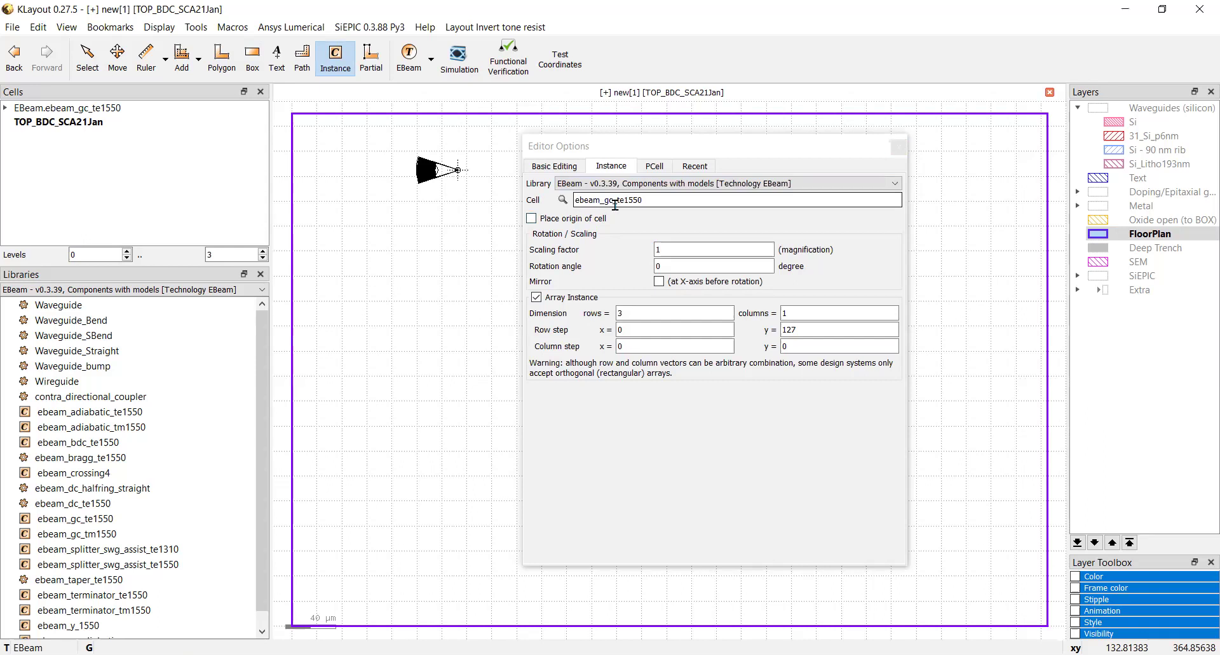
pyautogui.click(651, 183)
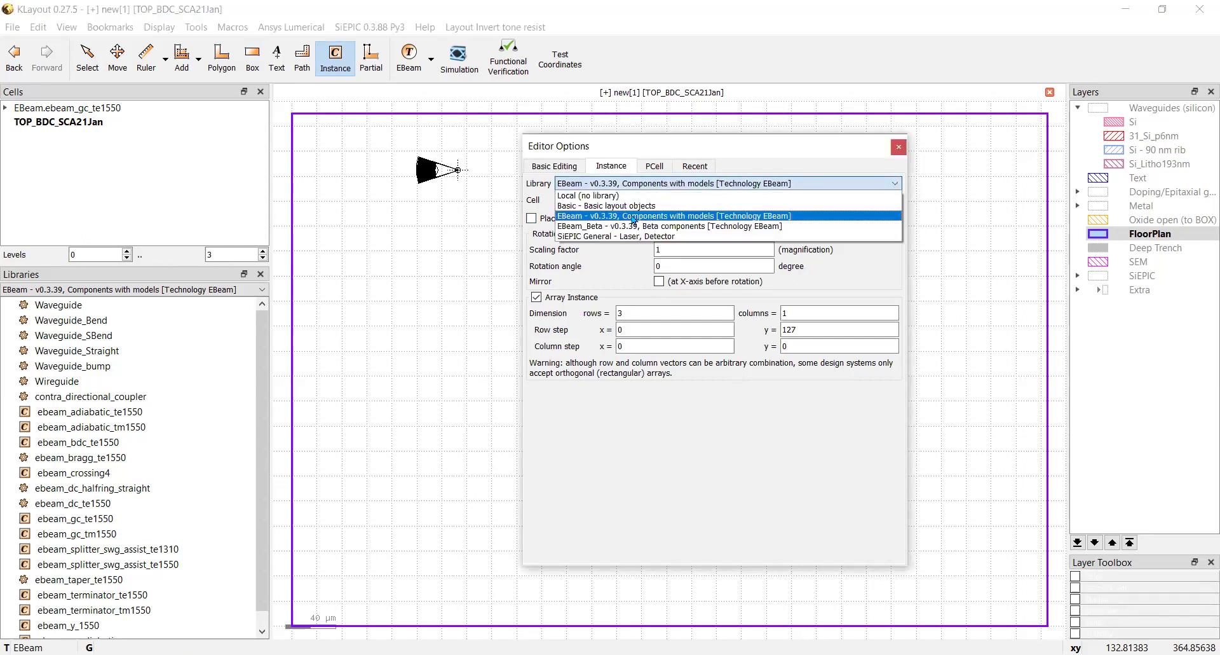
pyautogui.click(633, 218)
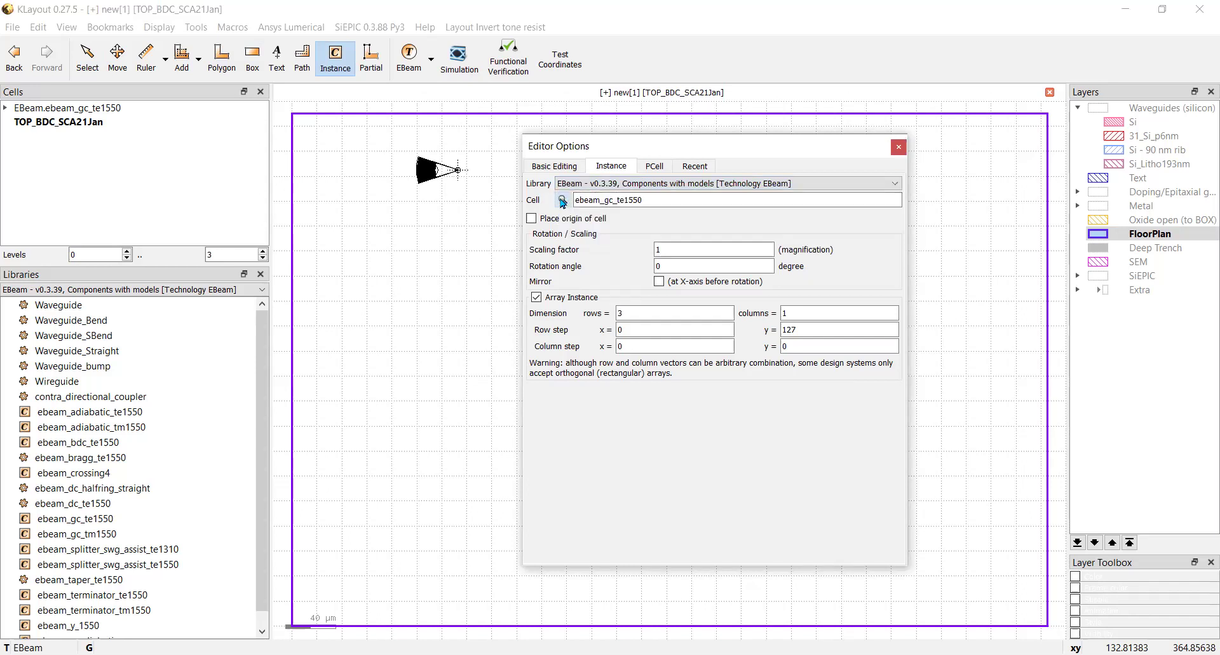
pyautogui.click(562, 200)
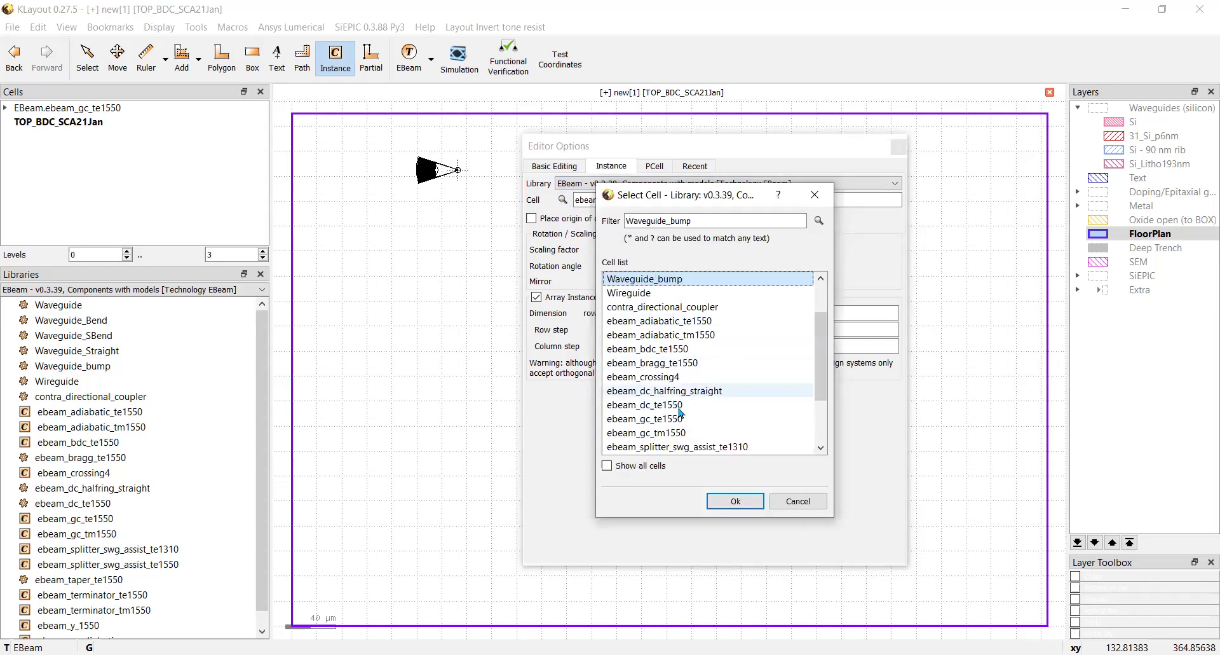
pyautogui.click(646, 419)
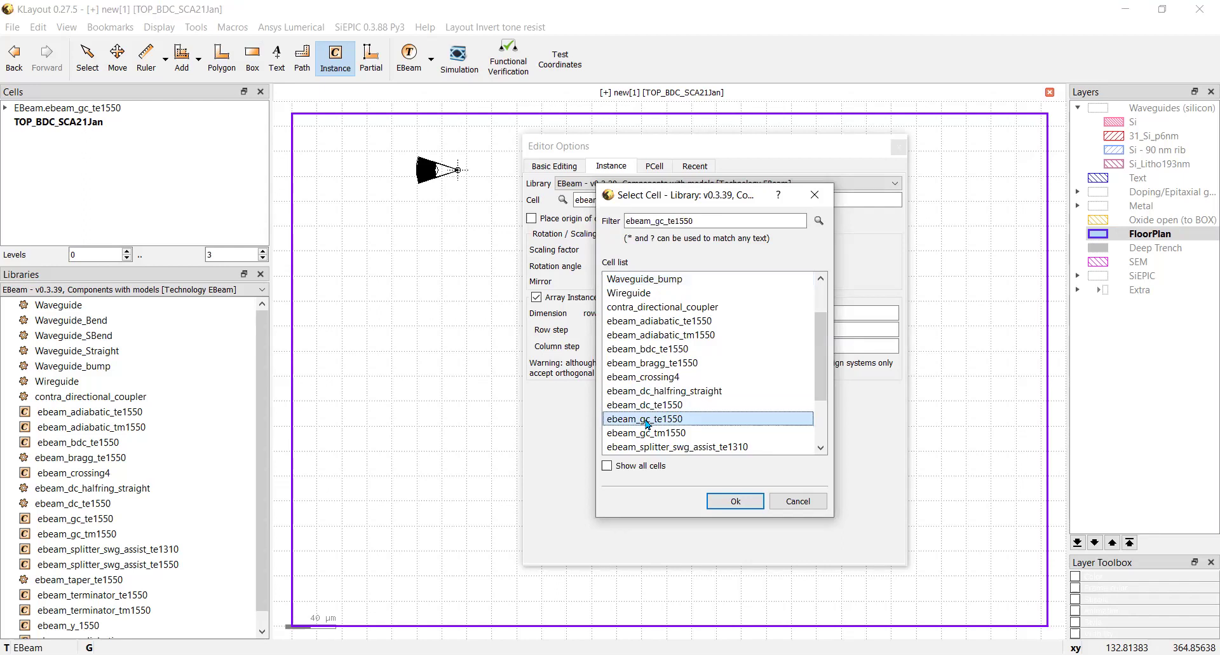
pyautogui.click(734, 502)
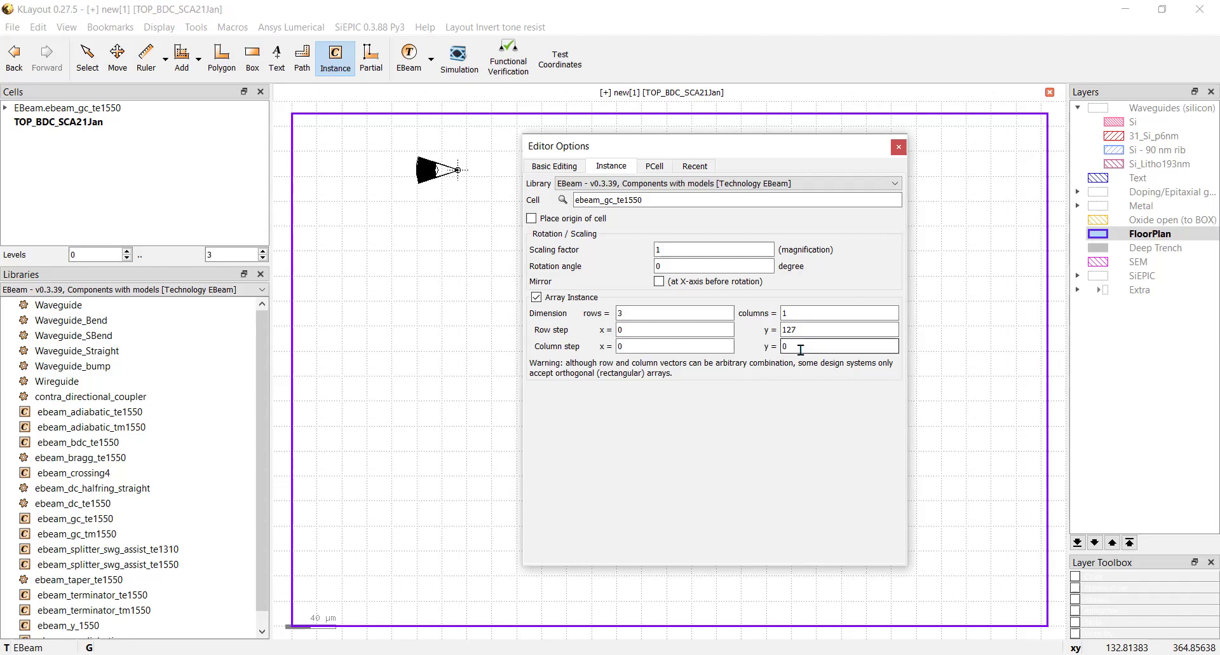
pyautogui.click(899, 150)
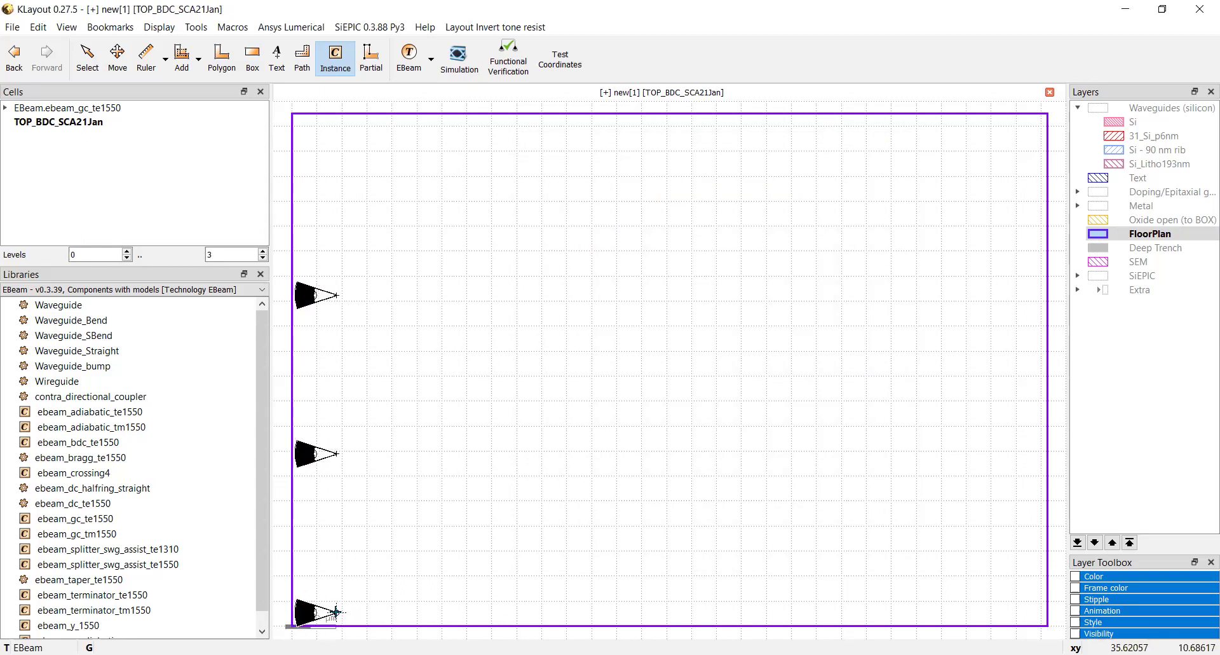
pyautogui.click(336, 612)
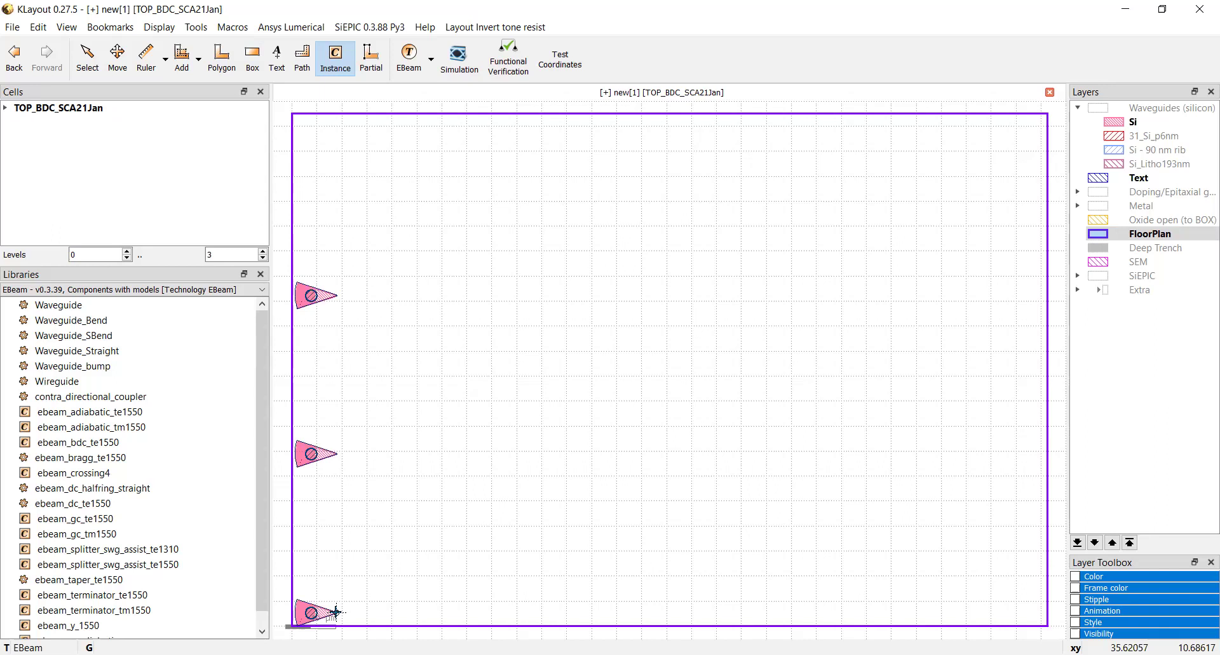
pyautogui.press('Escape')
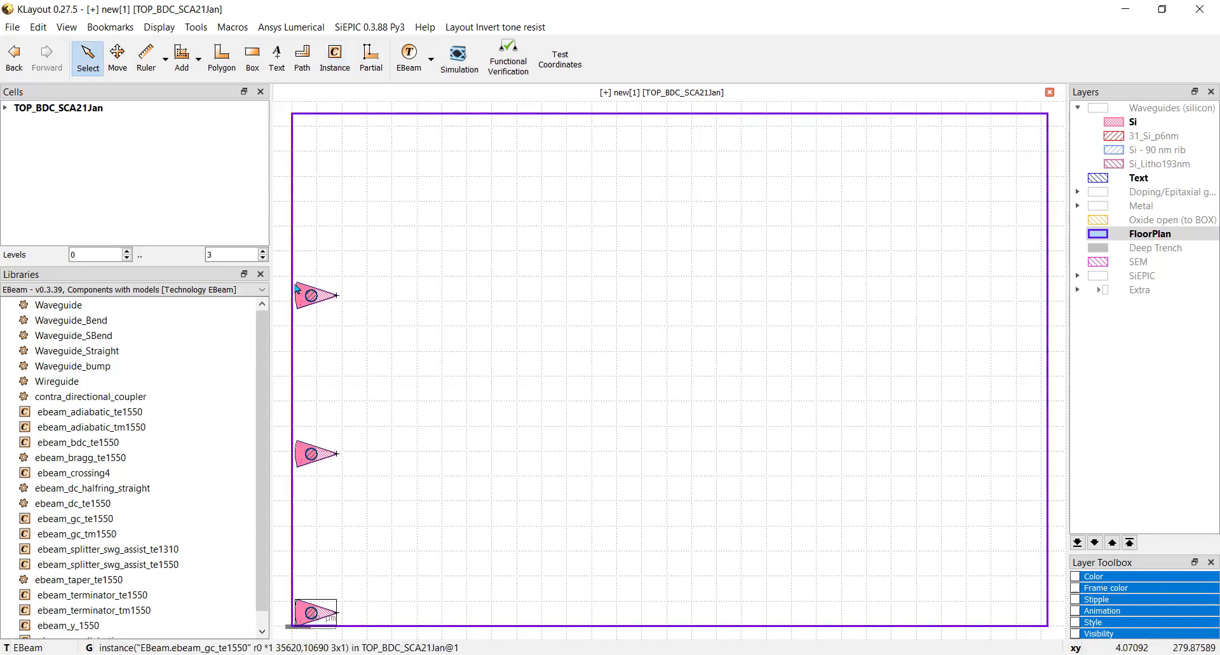
pyautogui.scroll(2, 303, 296)
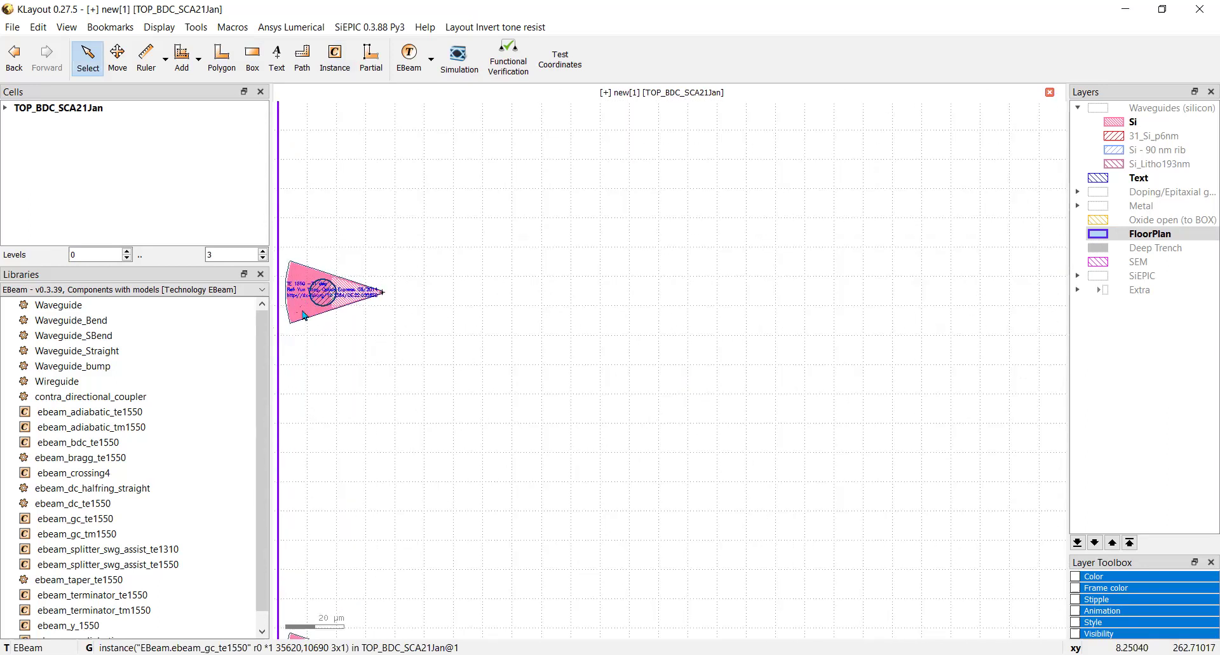
pyautogui.scroll(-2, 303, 314)
pyautogui.scroll(-3, 341, 540)
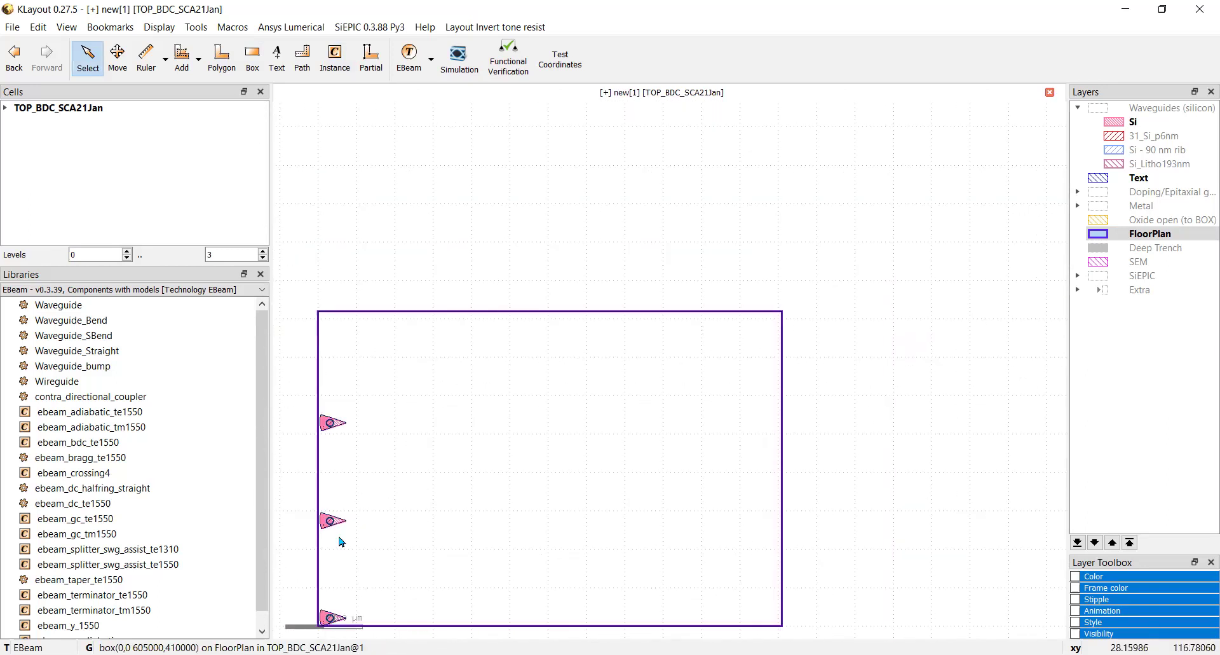
pyautogui.scroll(-3, 340, 540)
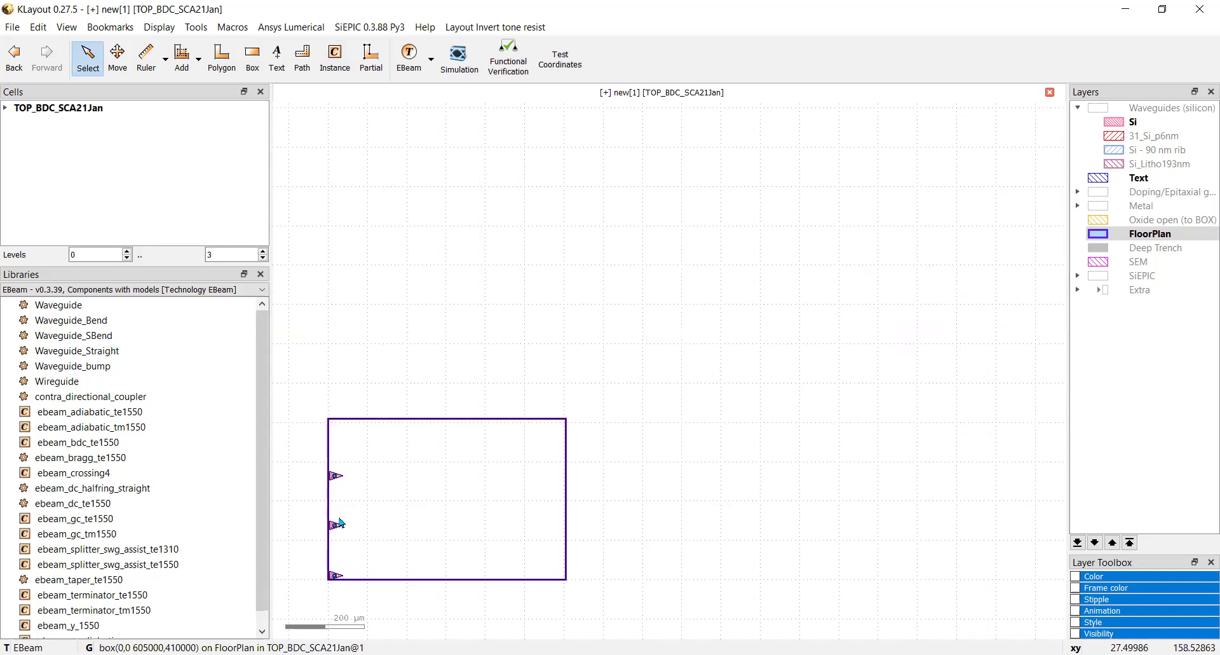
pyautogui.press('F2')
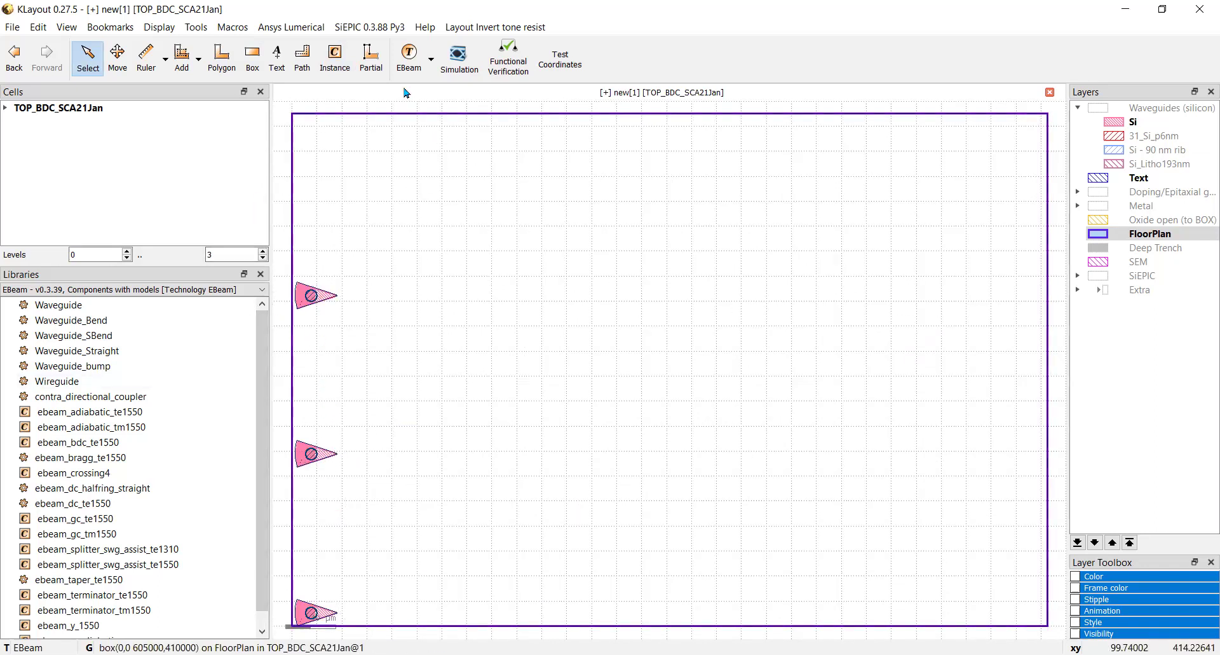
# Step: Set the instance to insert to the EBeam library cell ebeam_bdc_te1550 with the array option turned off
pyautogui.click(336, 55)
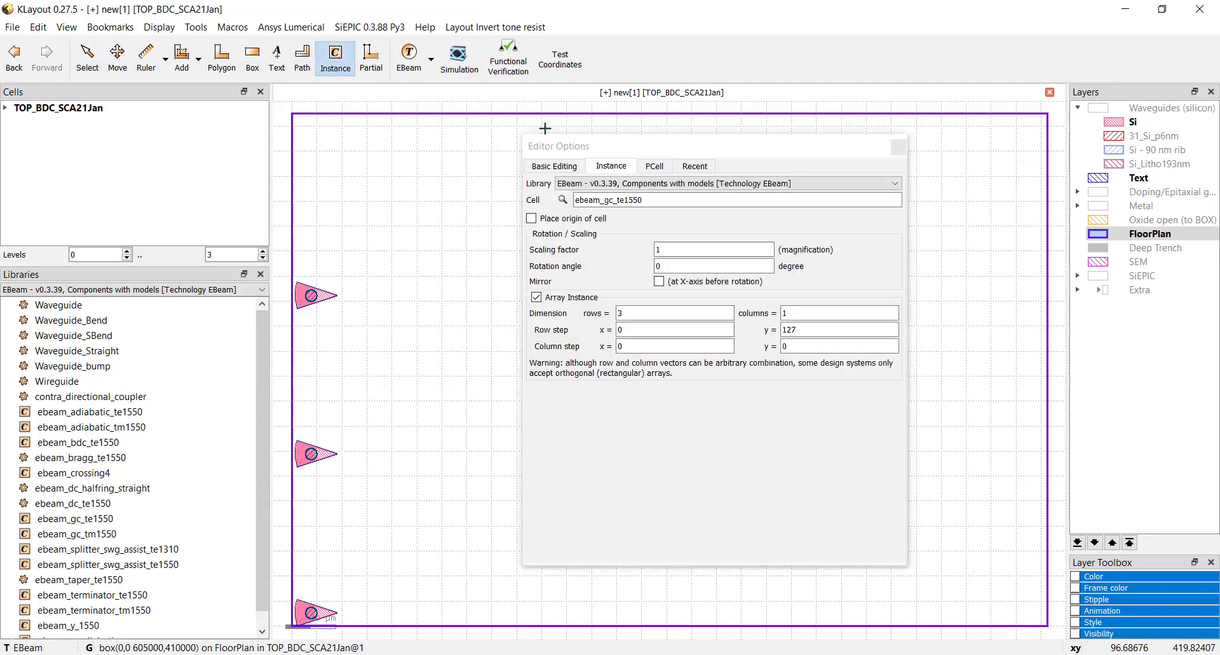
pyautogui.click(564, 201)
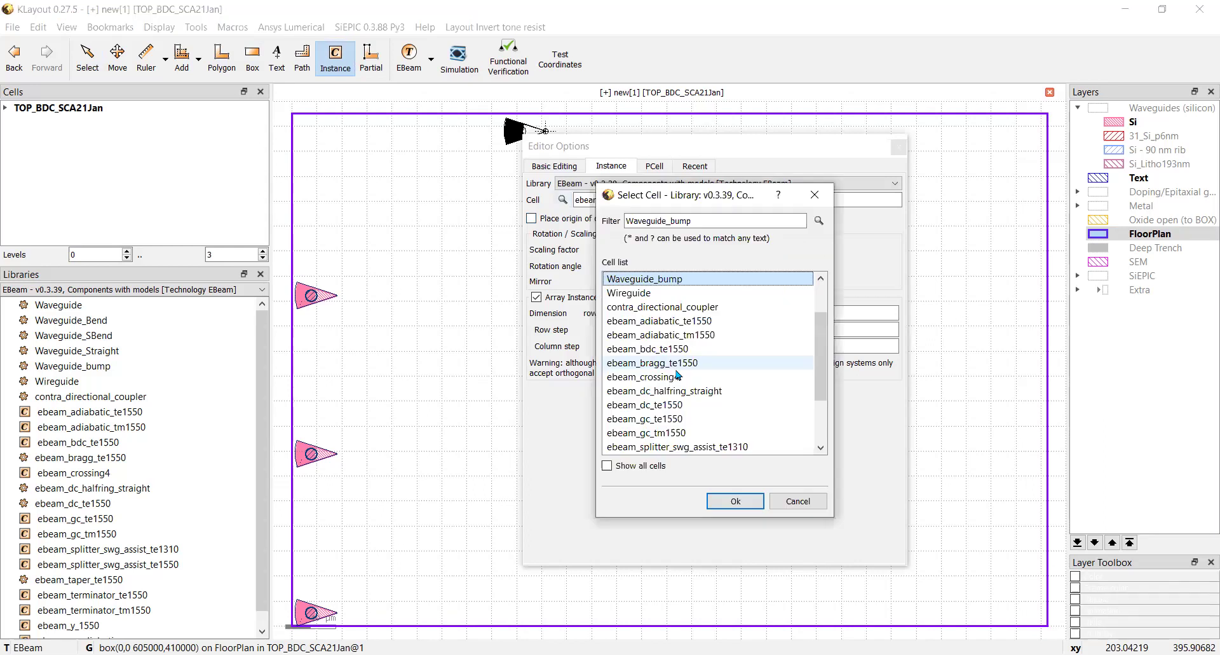
pyautogui.click(647, 350)
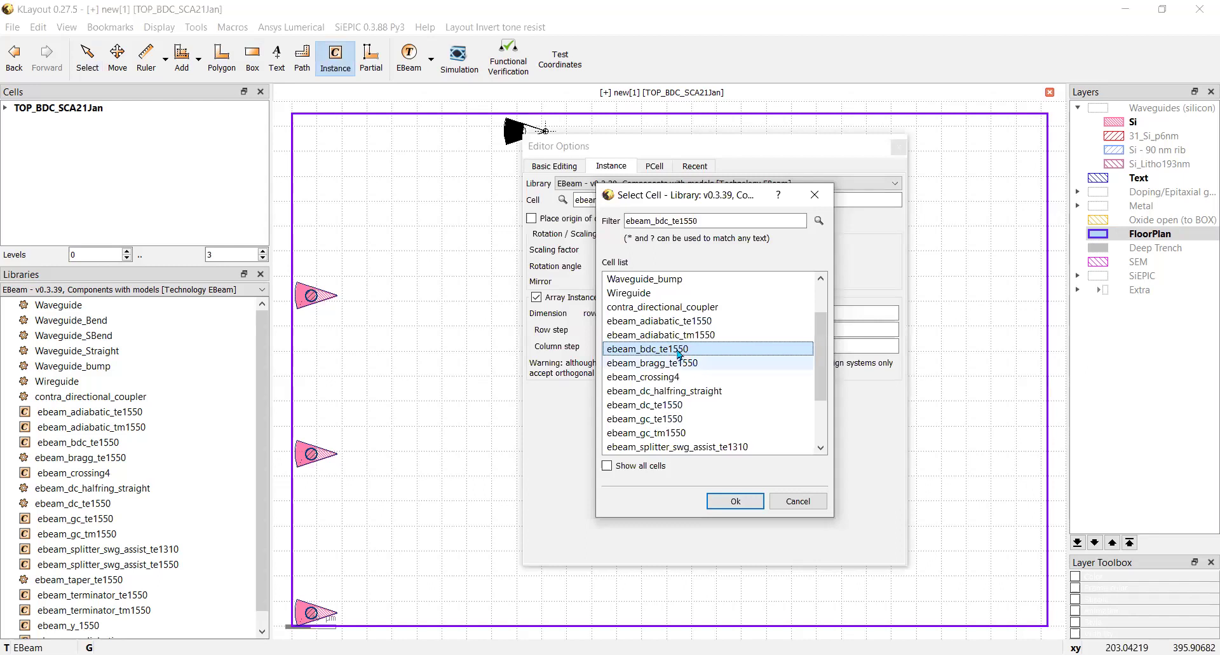
pyautogui.click(736, 501)
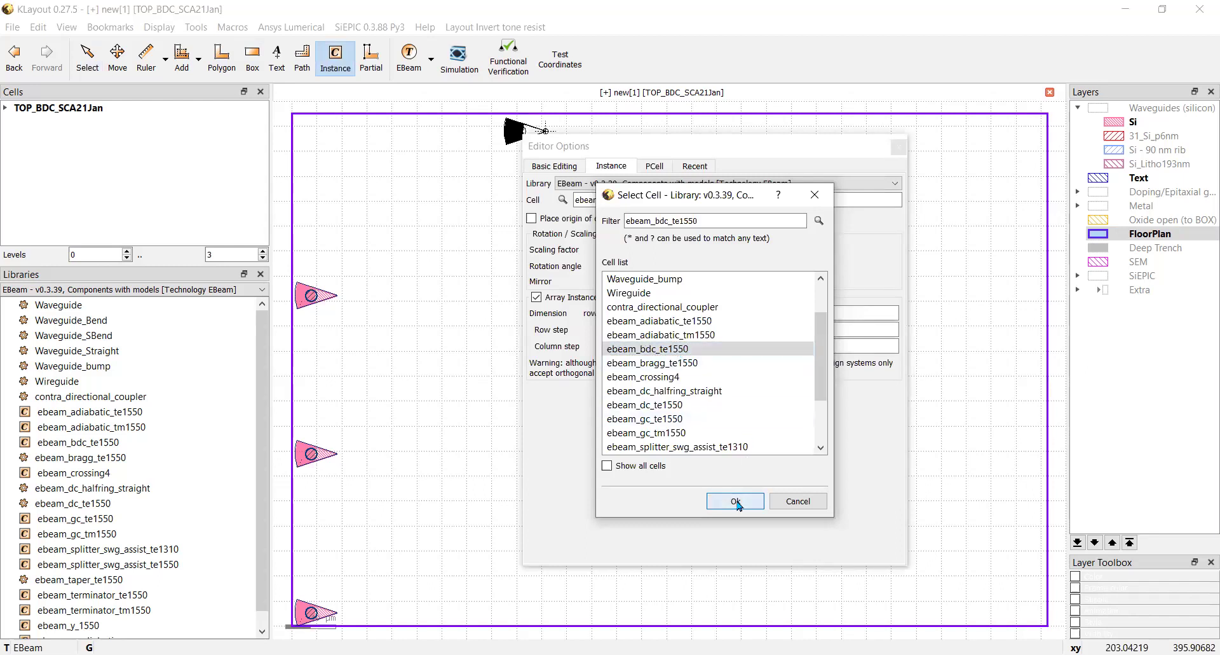
pyautogui.click(536, 298)
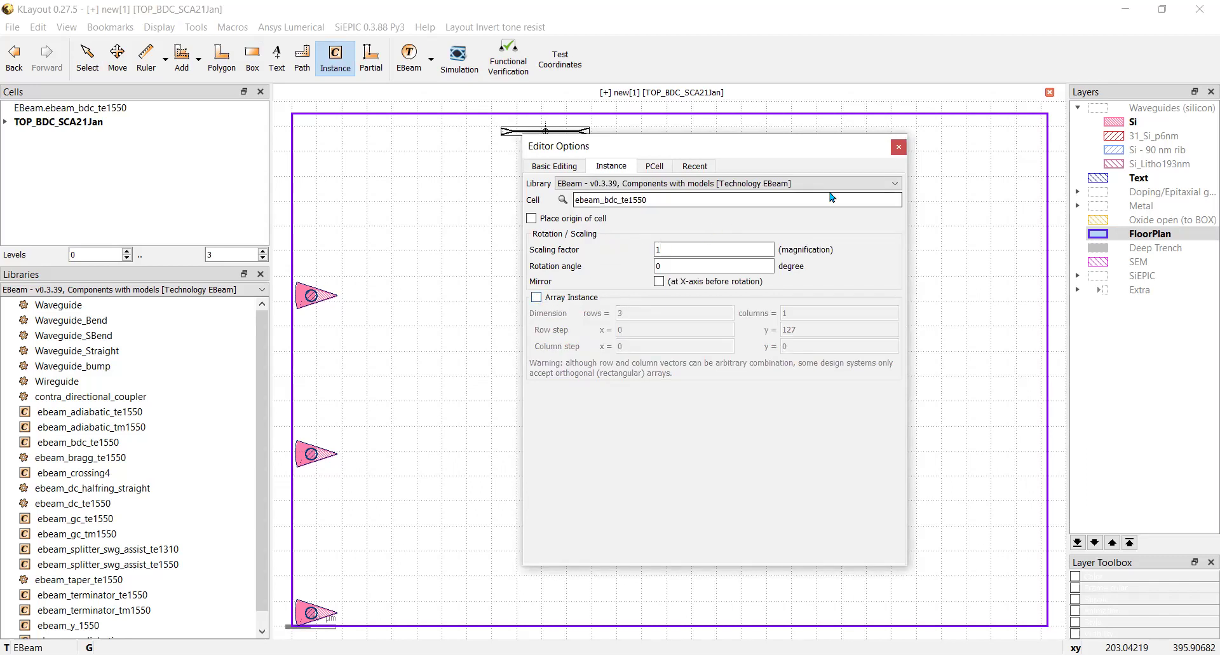
pyautogui.click(899, 148)
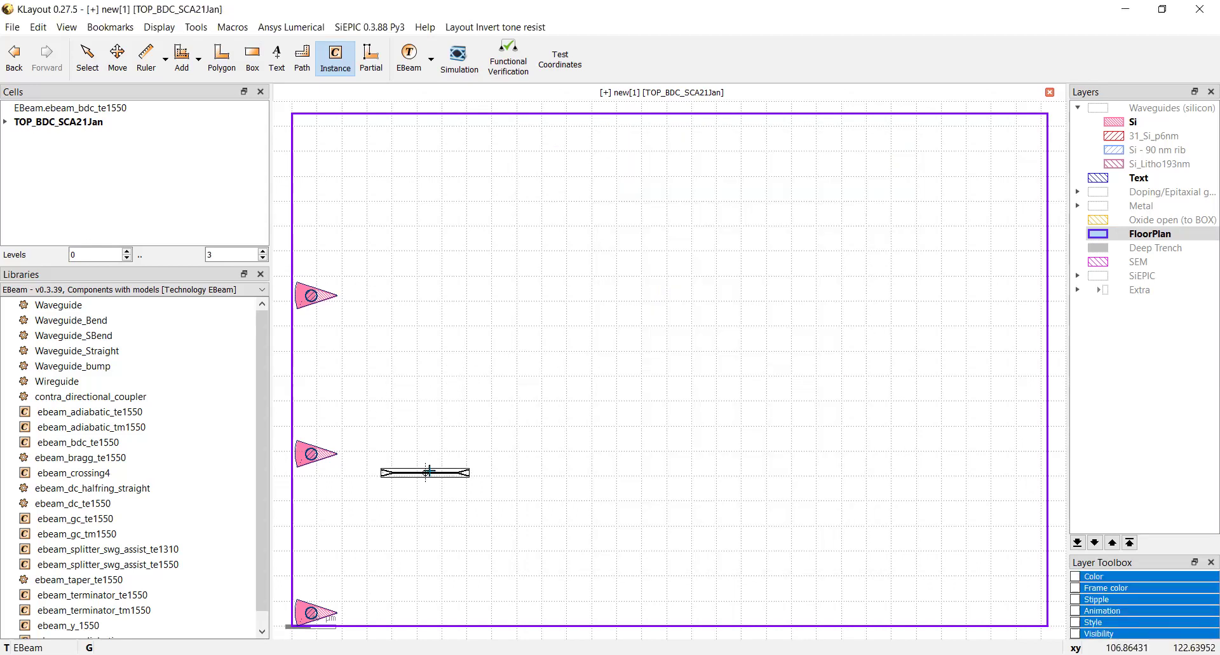
# Step: Place a single ebeam_bdc_te1550 coupler facing the middle grating coupler, at about x = 113.84 and y = 134.78
pyautogui.scroll(2, 429, 459)
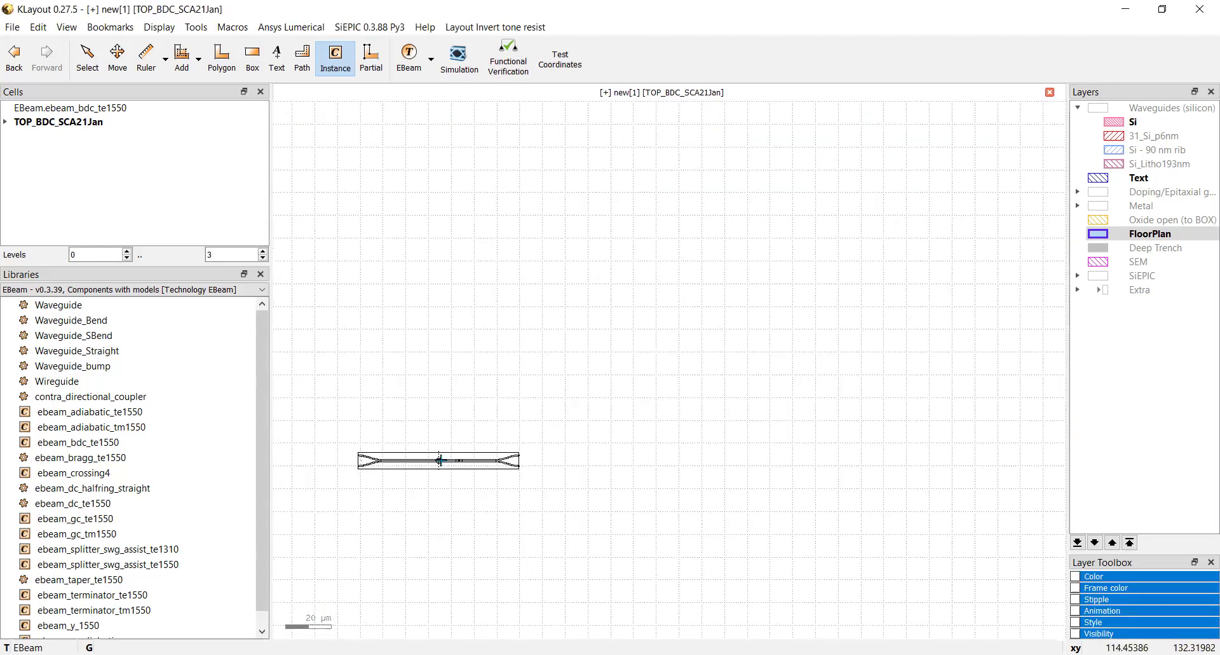
pyautogui.scroll(-1, 381, 454)
pyautogui.scroll(1, 407, 454)
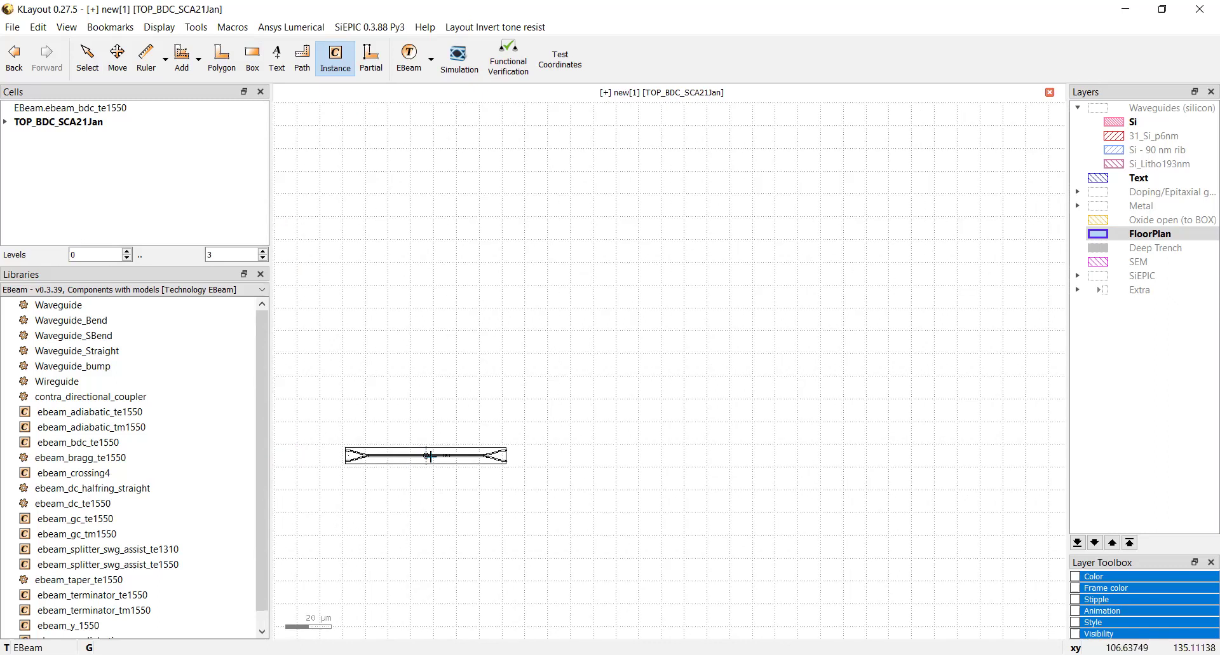
pyautogui.scroll(-2, 432, 457)
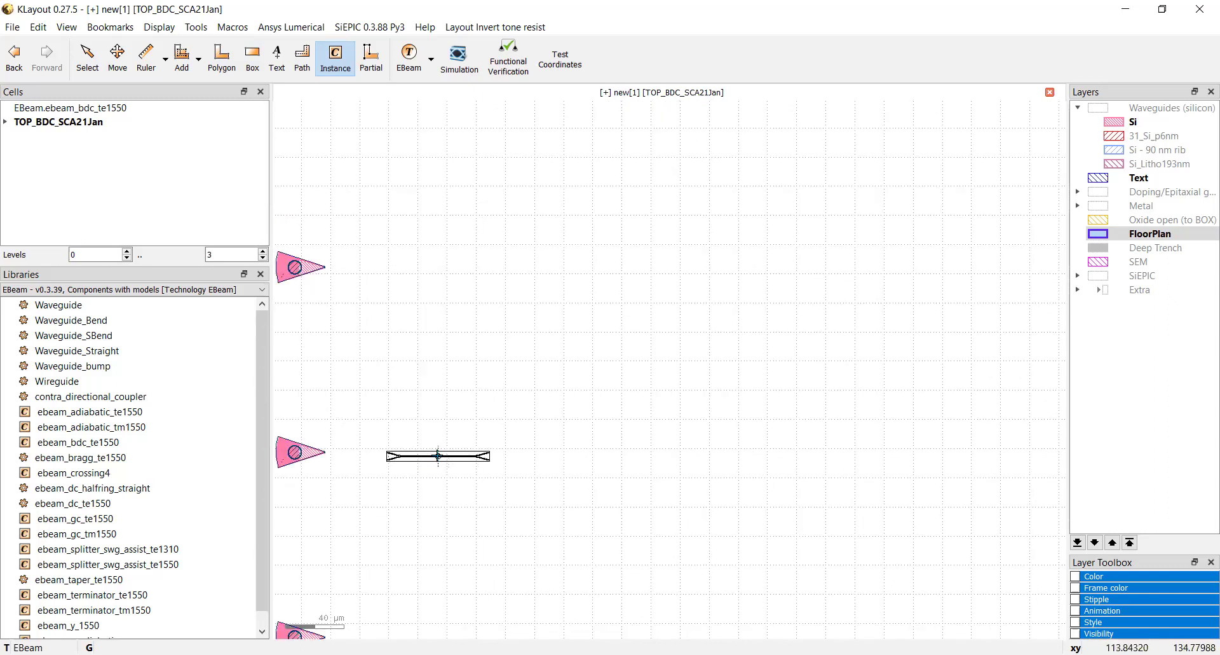
pyautogui.click(438, 456)
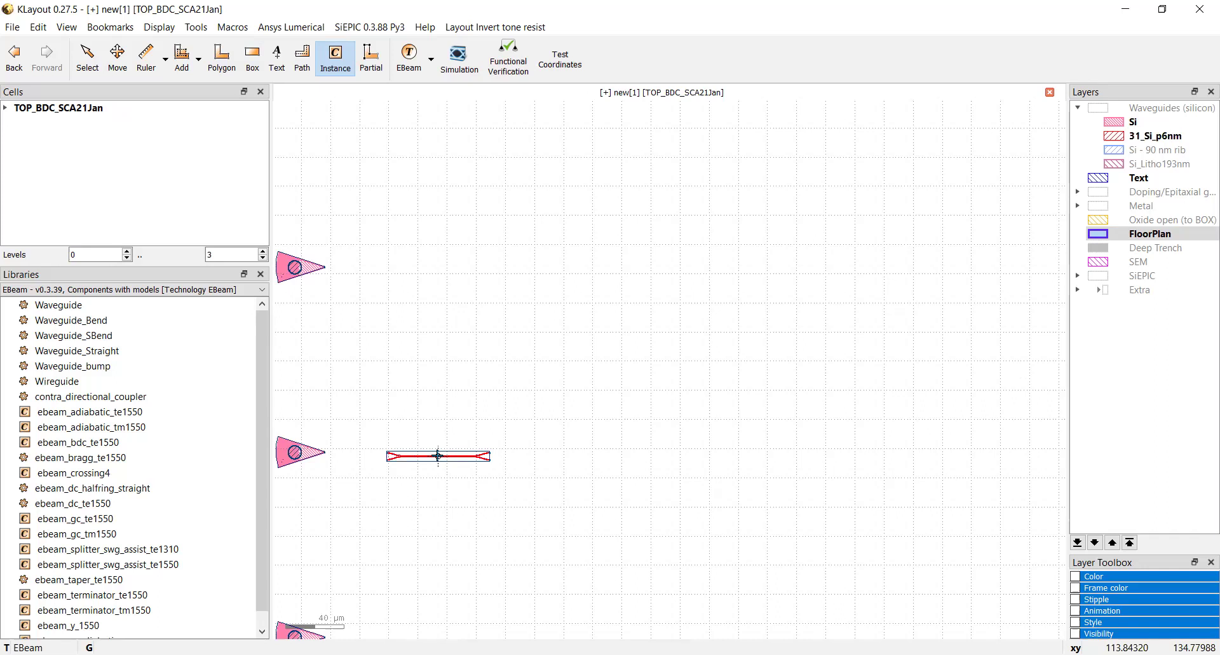
pyautogui.press('Escape')
# Step: Move the ebeam_bdc_te1550 coupler about 8.2 µm right and 8.2 µm down
pyautogui.scroll(2, 319, 459)
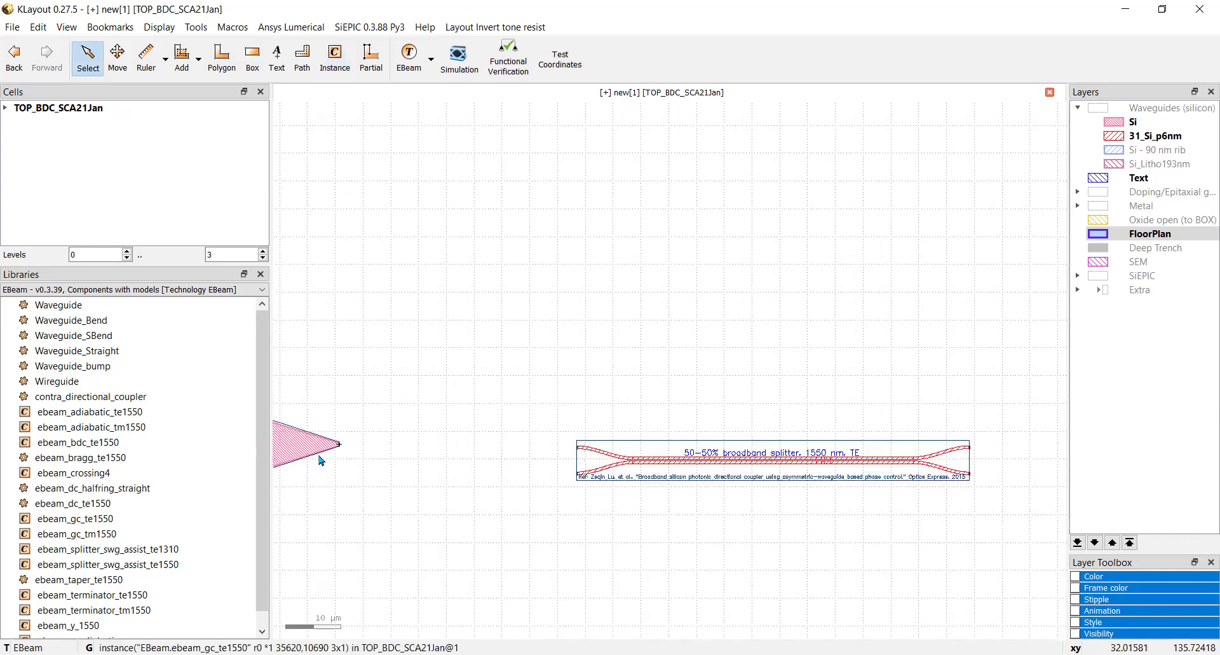
pyautogui.scroll(-3, 323, 460)
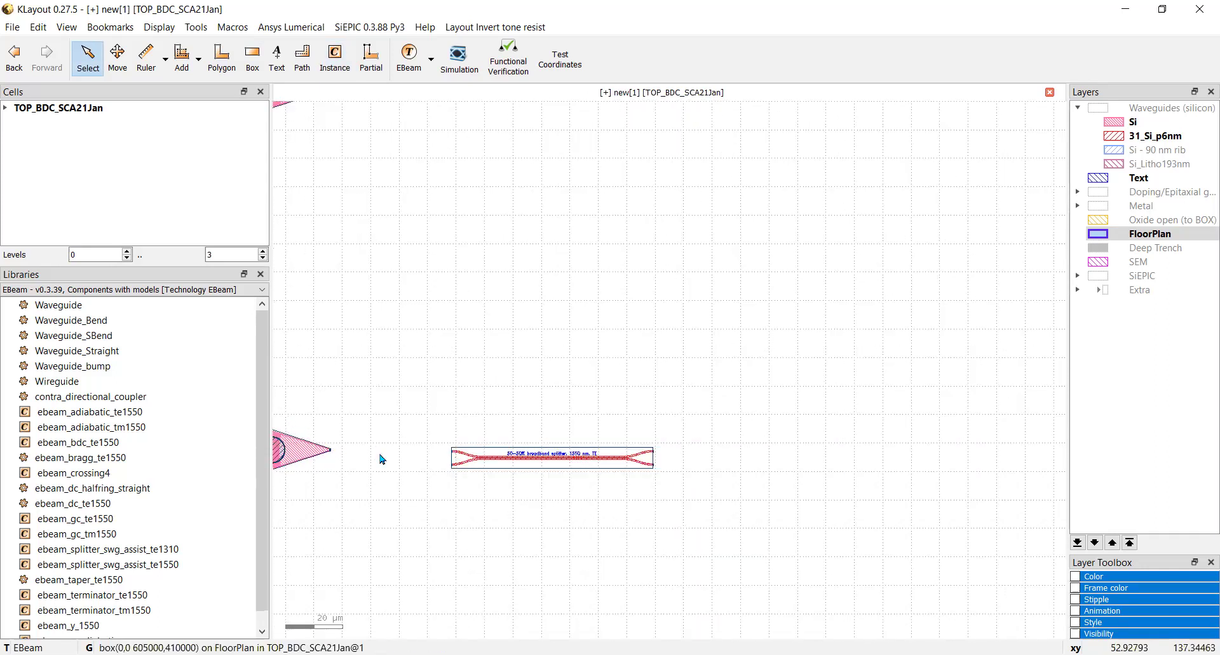
pyautogui.scroll(1, 385, 463)
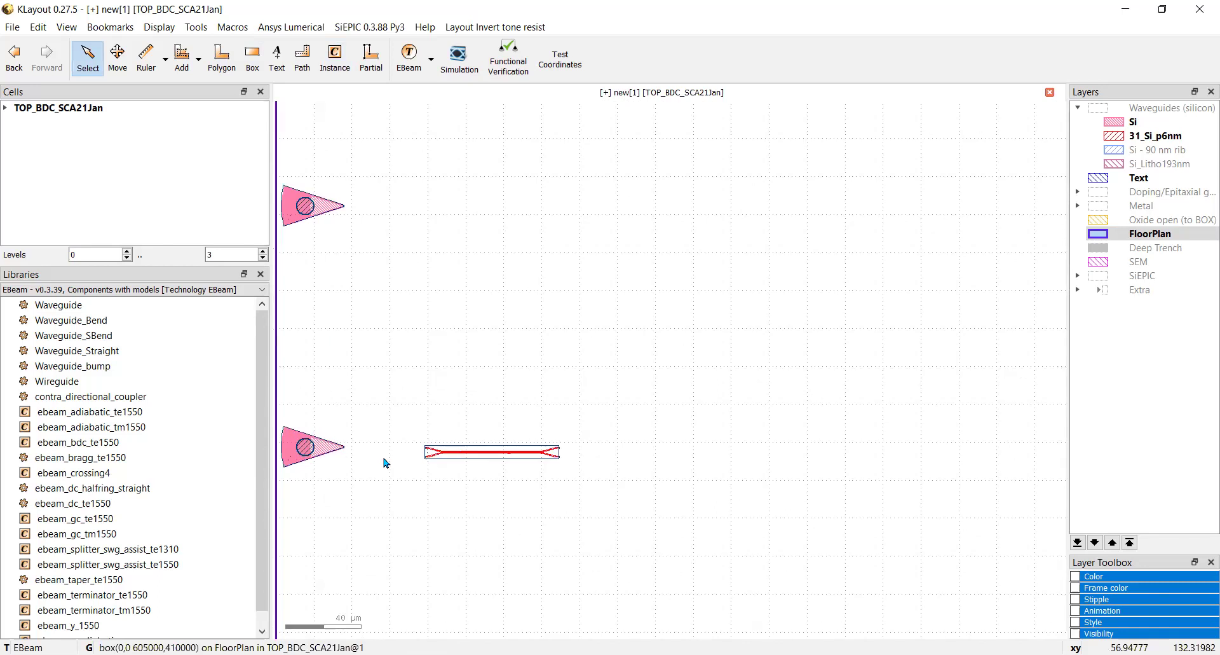
pyautogui.click(476, 456)
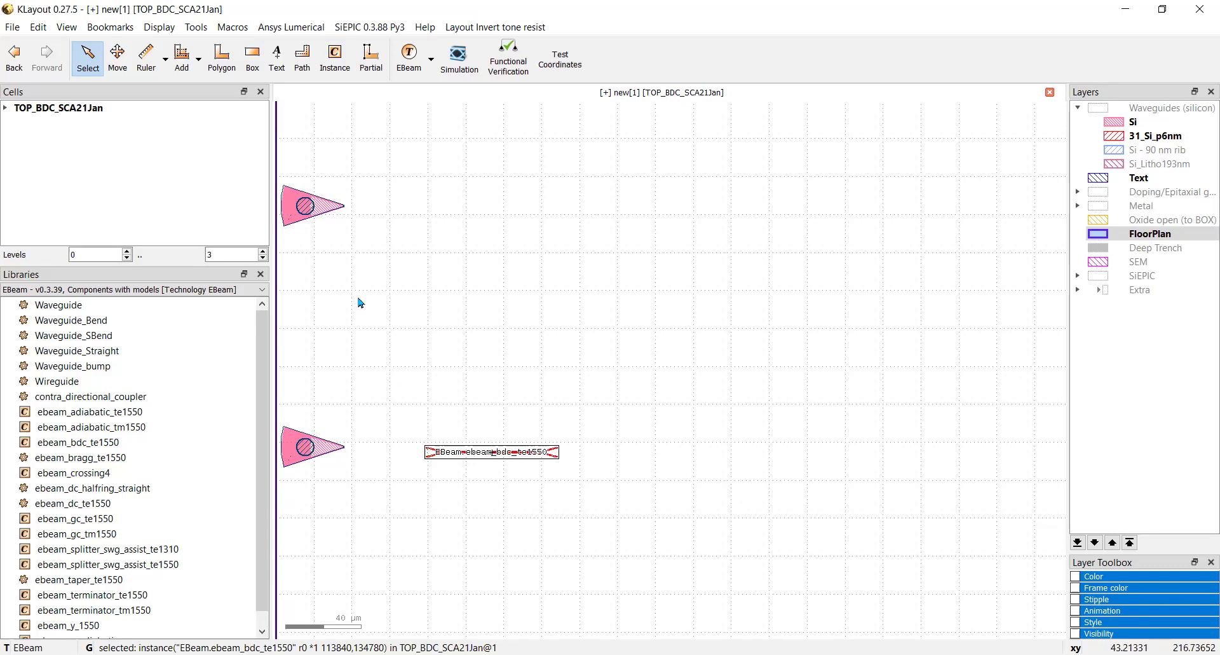
pyautogui.click(115, 61)
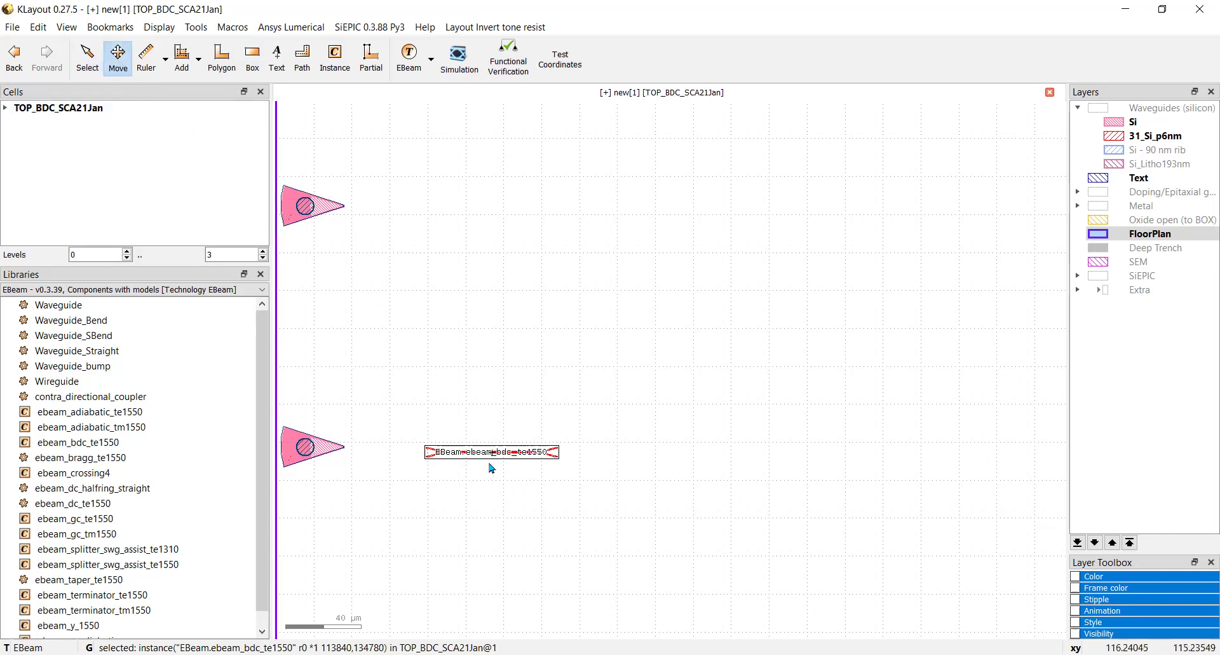
pyautogui.moveTo(487, 453); pyautogui.dragTo(495, 468)
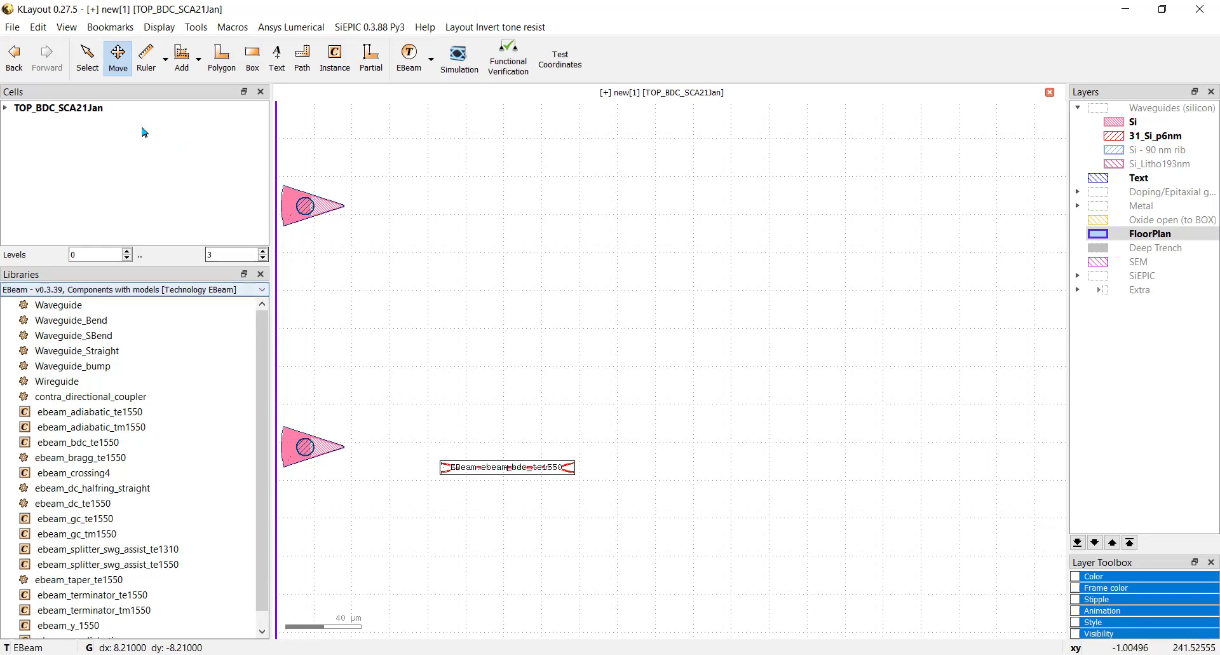
pyautogui.click(88, 58)
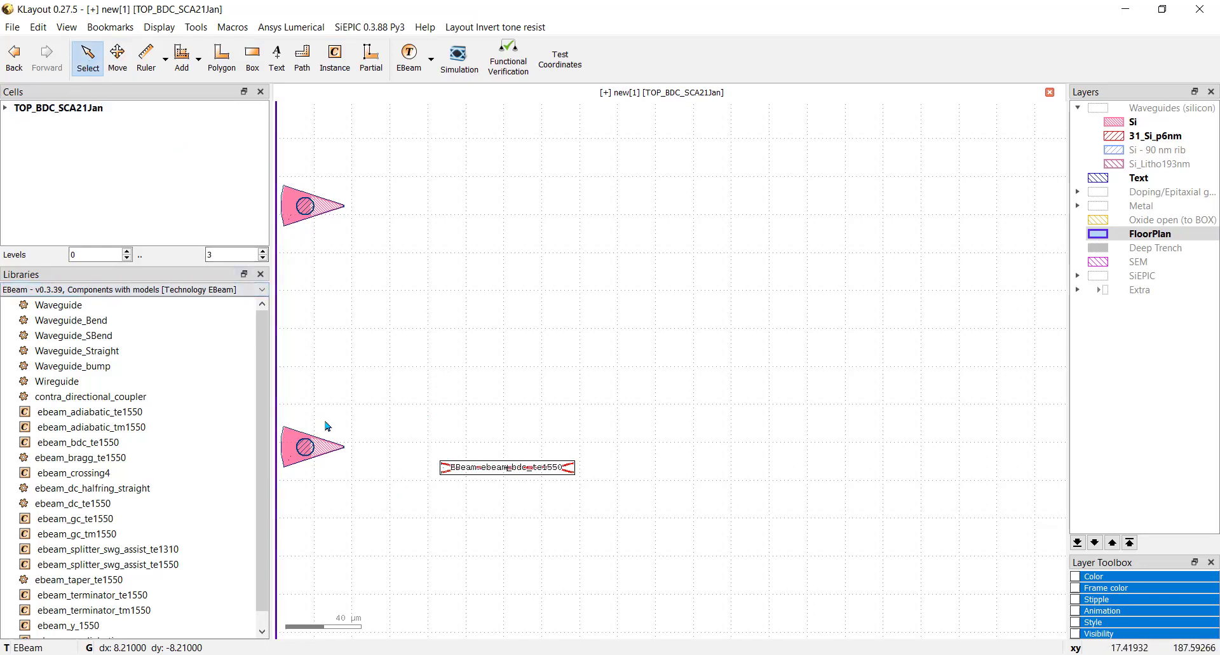
# Step: Draw a 0.5 µm Si path from the middle grating coupler's tip to the coupler's opt1 port: about 24 µm right, 9 µm down, 26 µm right
pyautogui.scroll(-1, 394, 491)
pyautogui.scroll(1, 391, 483)
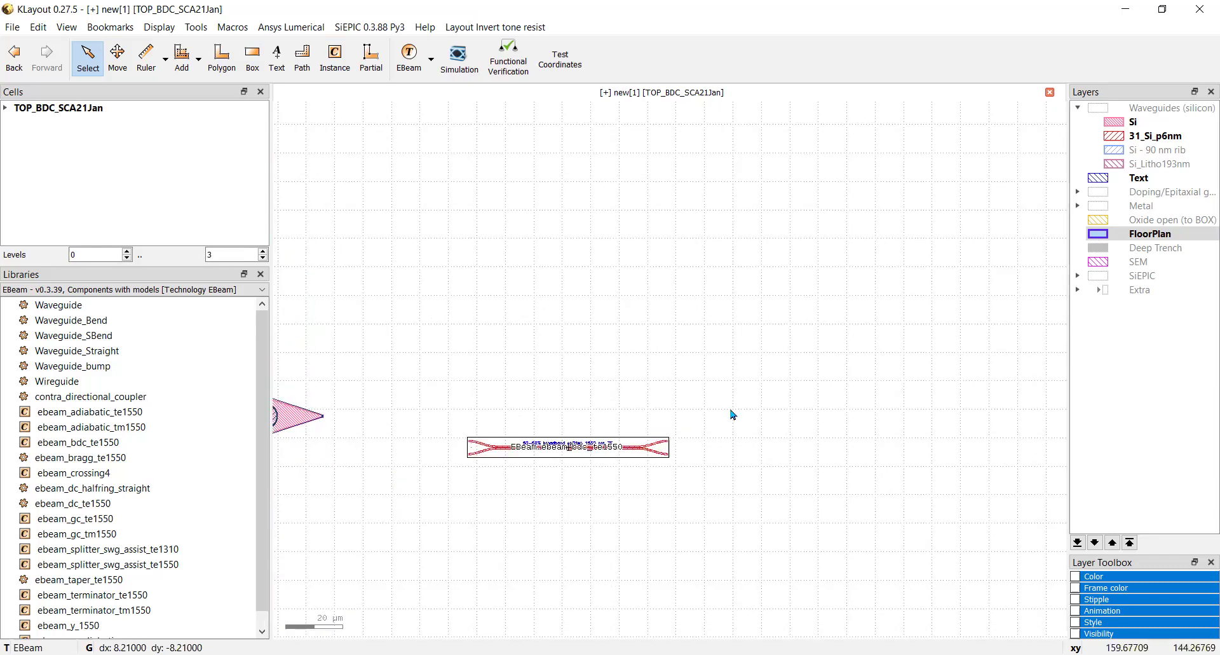
pyautogui.scroll(-1, 700, 432)
pyautogui.click(1119, 123)
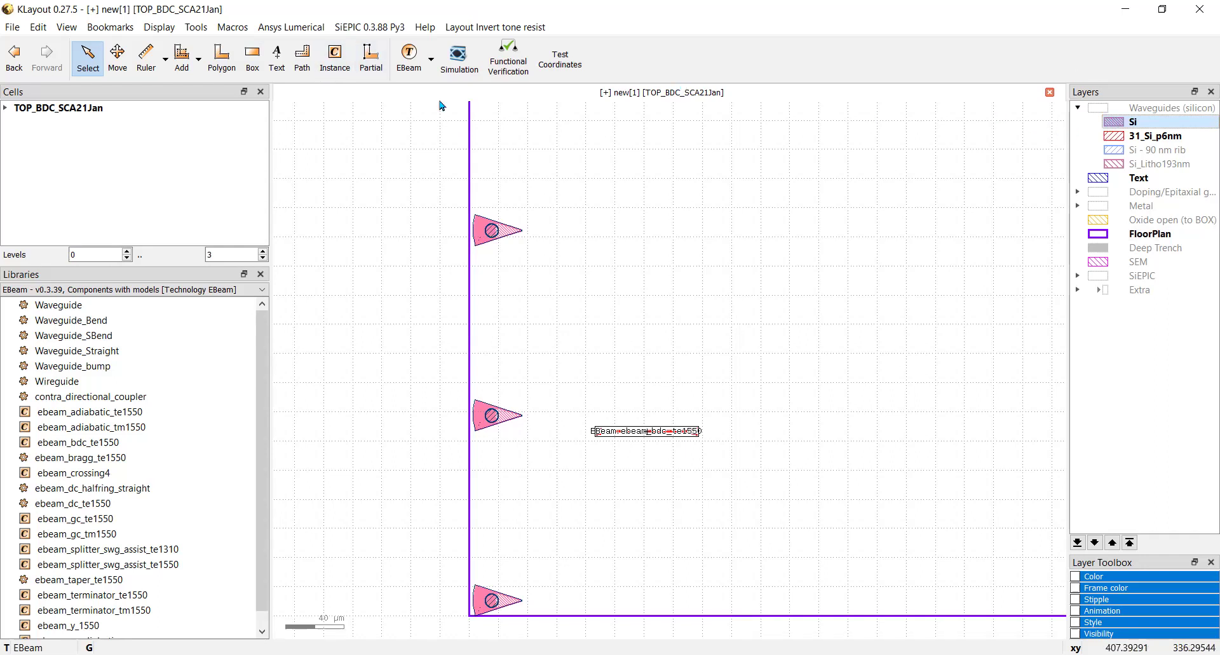
pyautogui.click(302, 57)
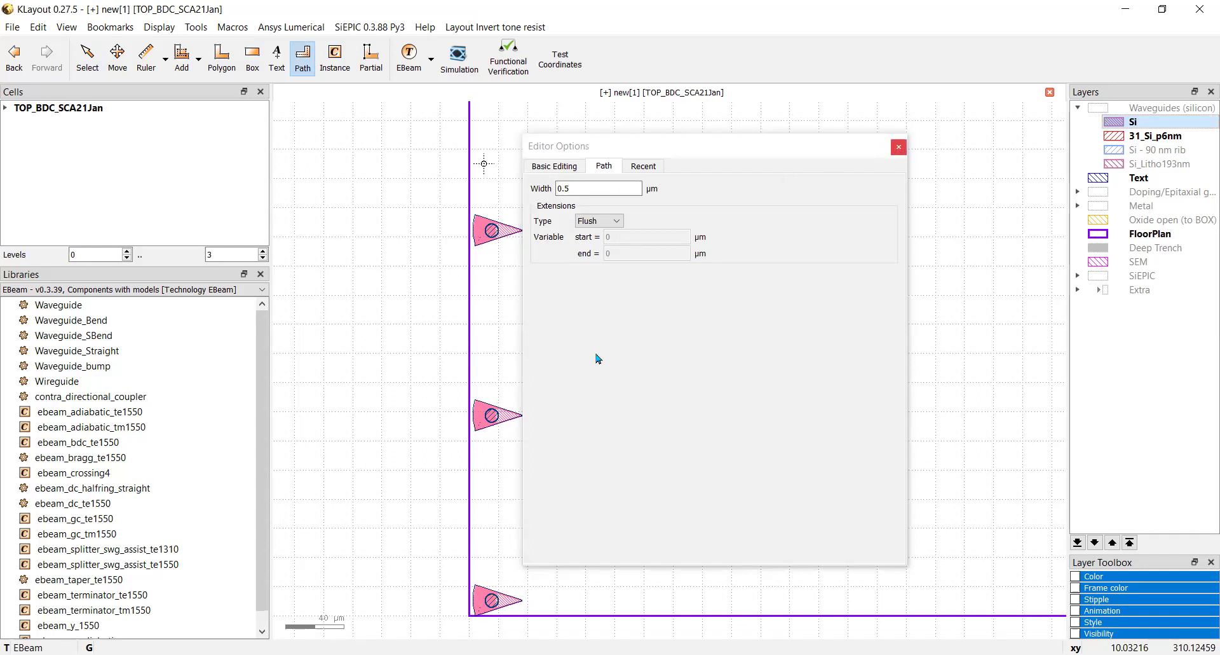
pyautogui.press('Escape')
pyautogui.scroll(2, 543, 419)
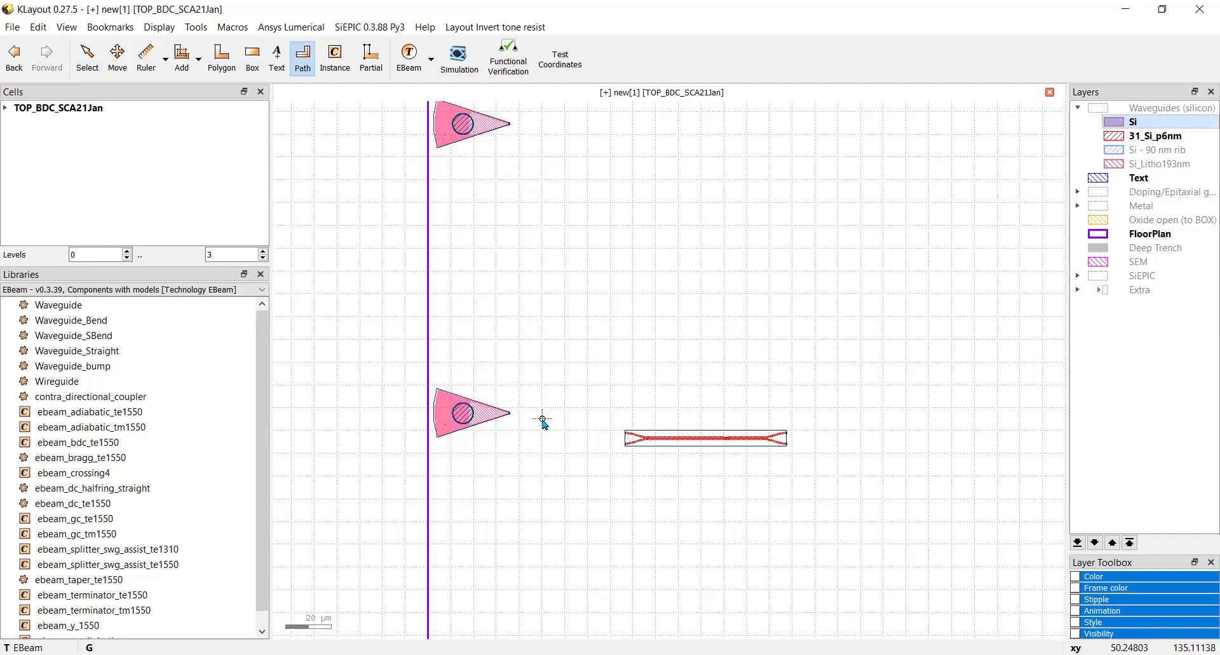
pyautogui.scroll(1, 543, 421)
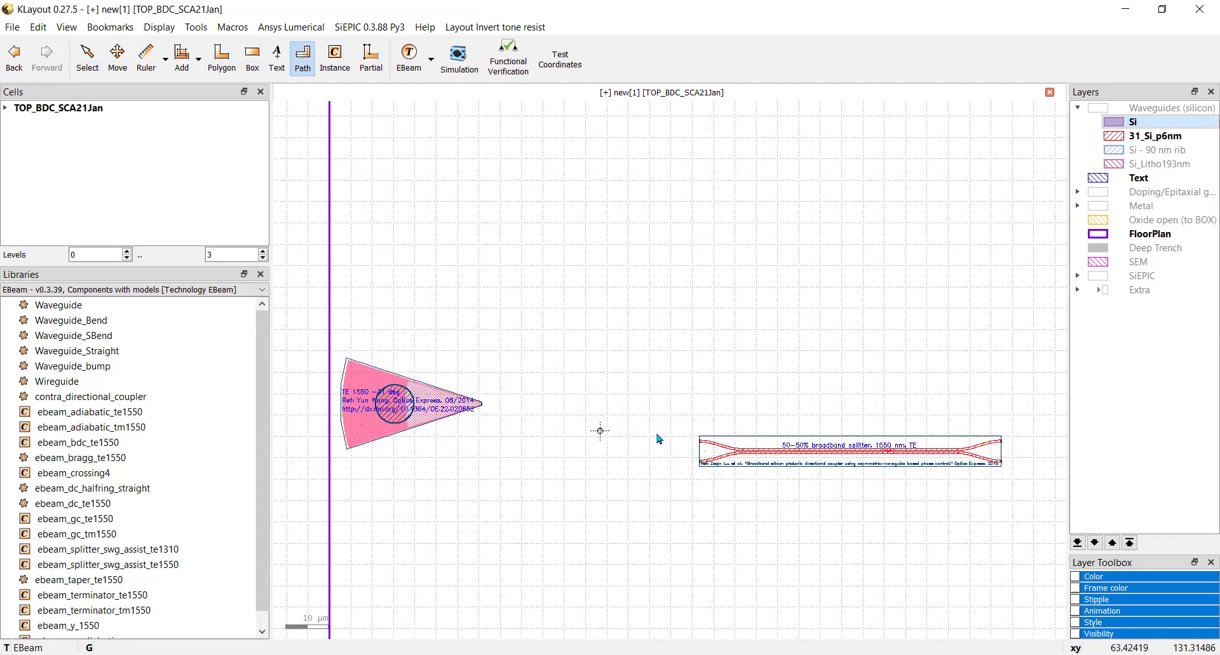
pyautogui.scroll(1, 498, 418)
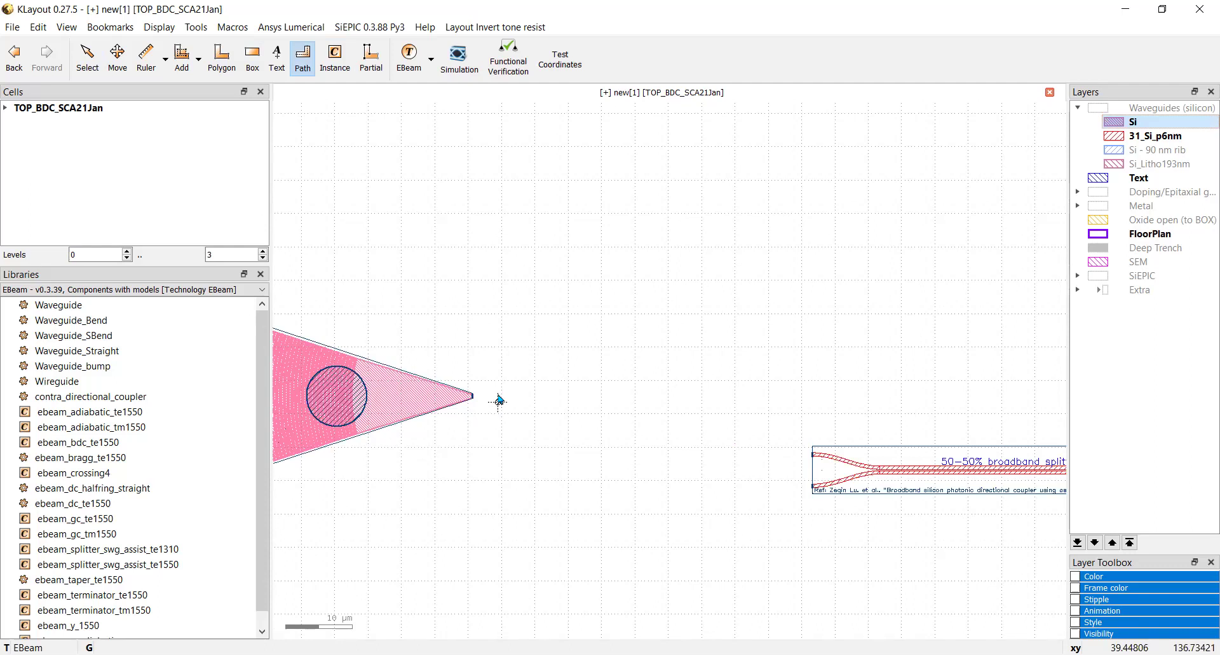
pyautogui.scroll(1, 490, 401)
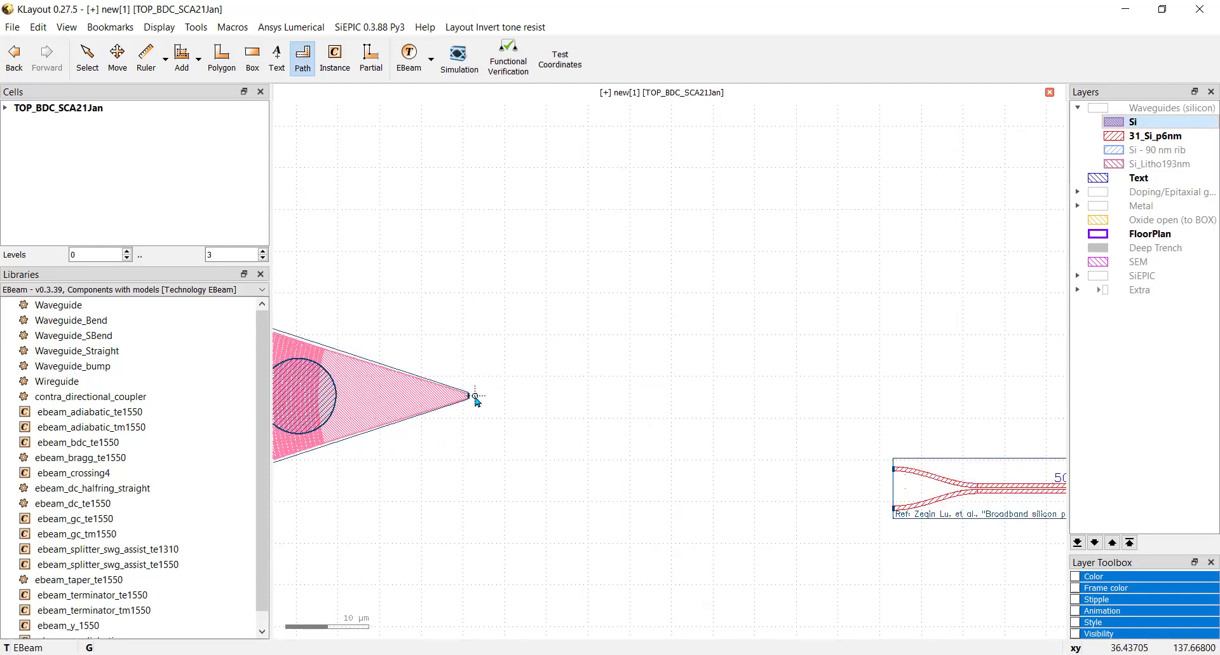
pyautogui.click(476, 396)
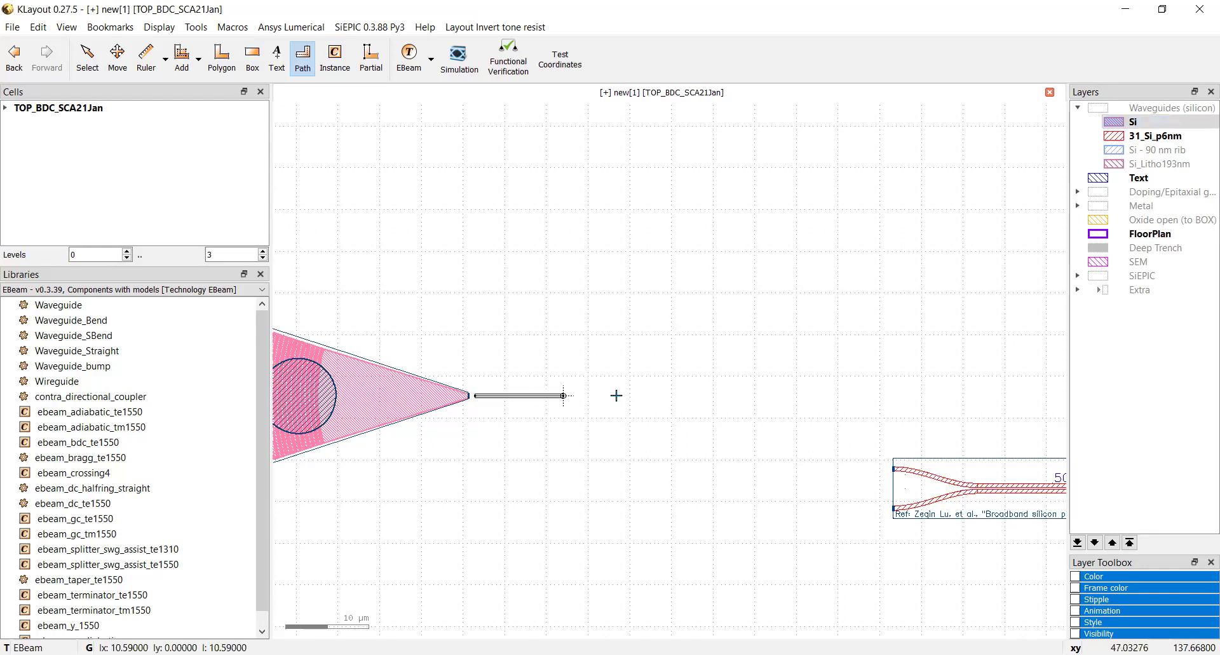
pyautogui.click(672, 395)
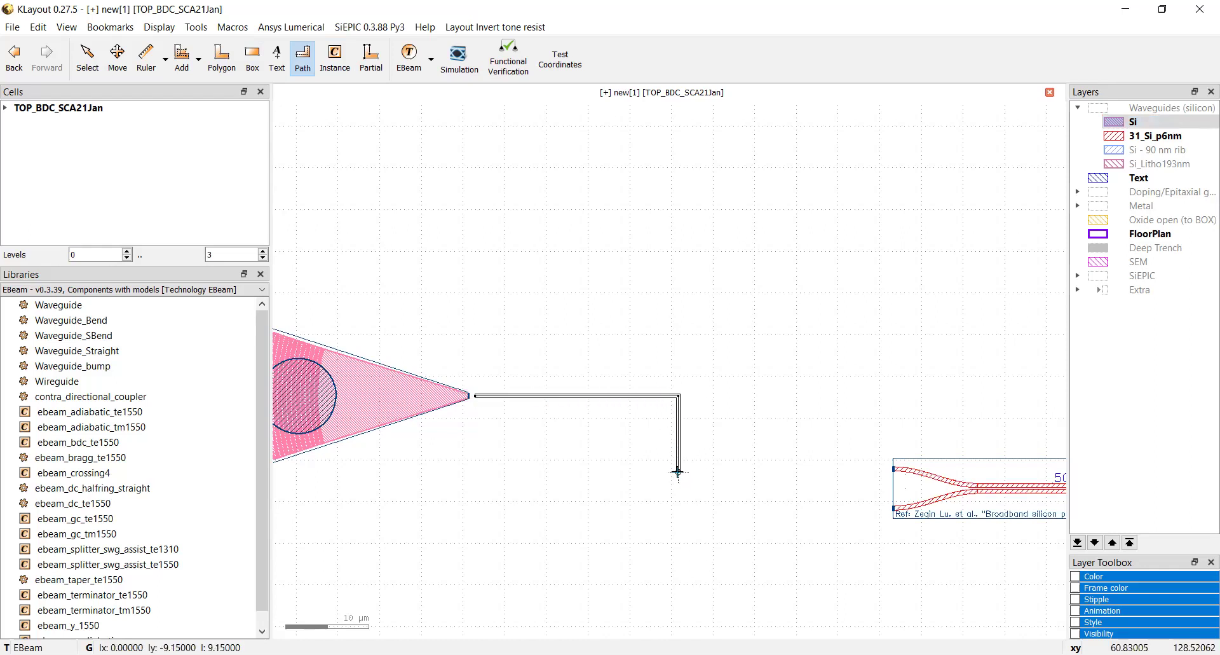
pyautogui.click(671, 469)
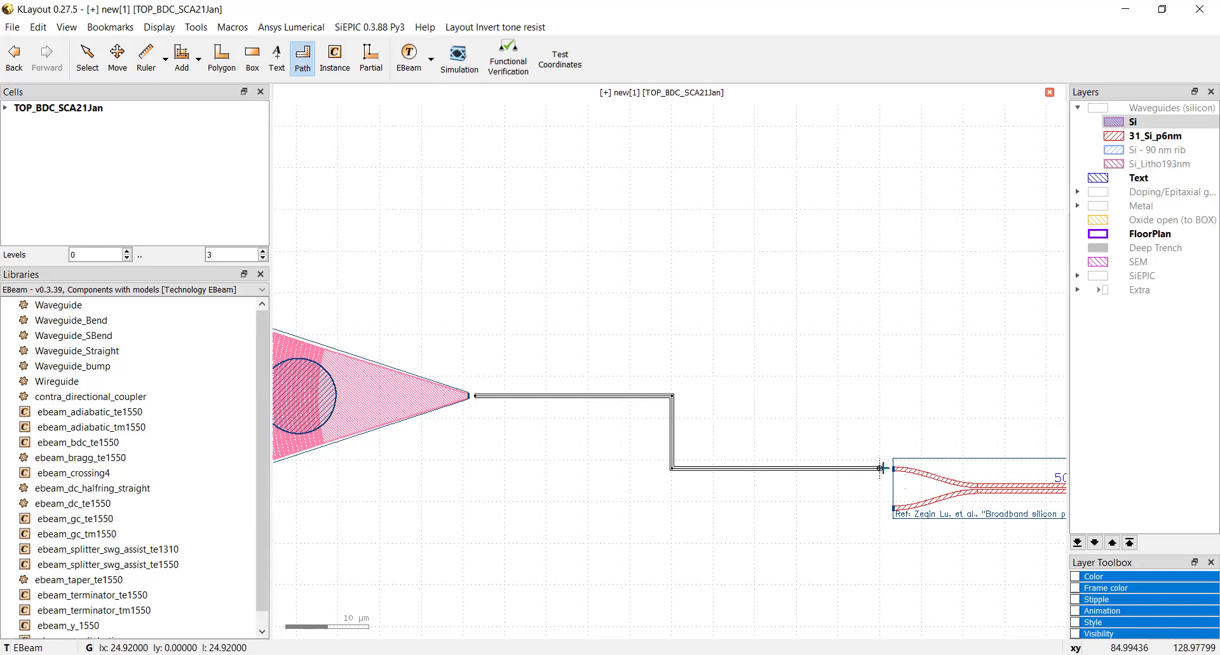
pyautogui.scroll(10, 883, 469)
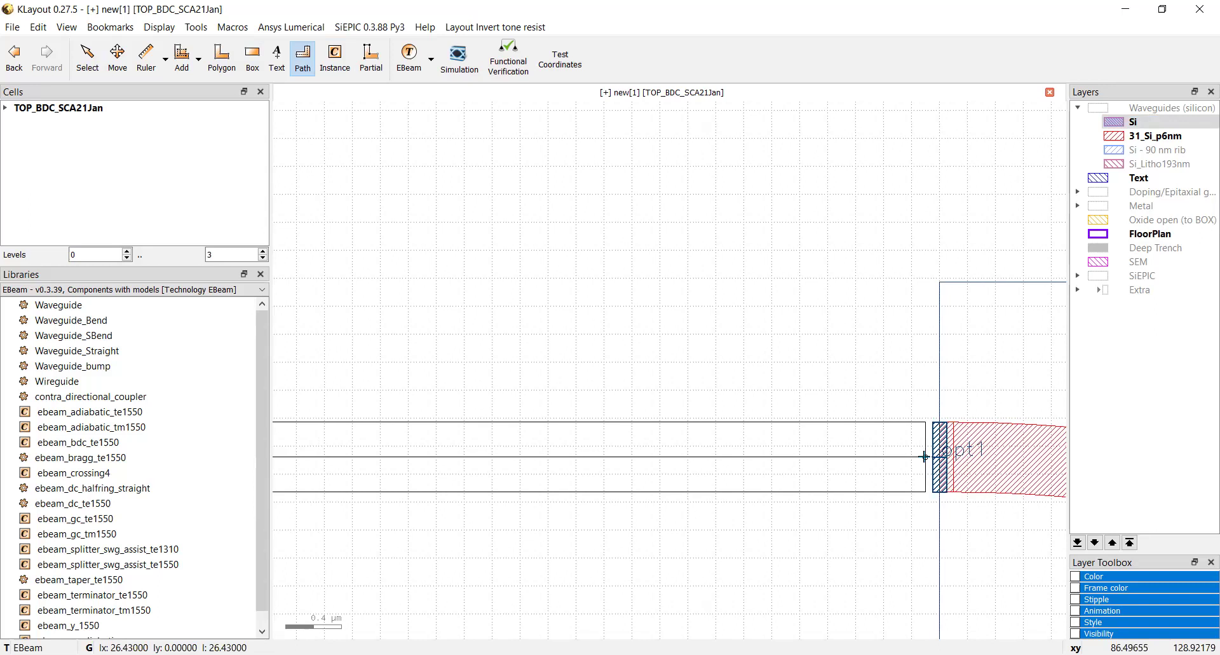
pyautogui.doubleClick(925, 456)
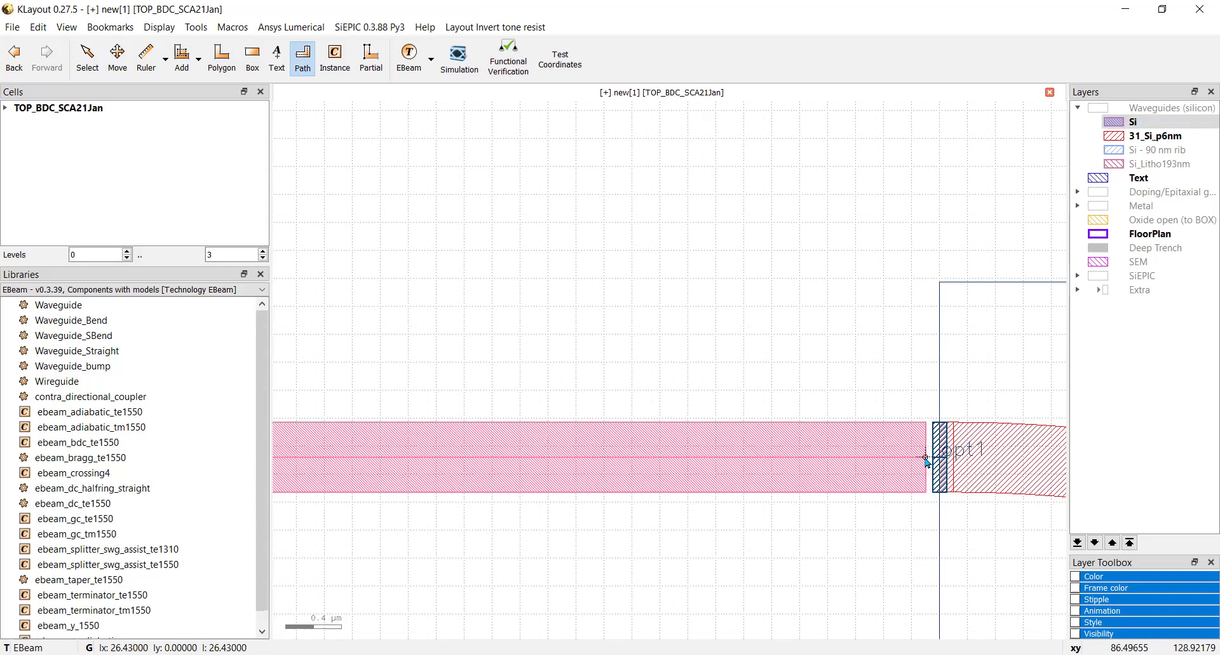
# Step: Convert the drawn path to a waveguide with the Strip TE 1550 nm, w=500 nm configuration and 5.0 µm radius, proceeding despite the bend-radius warning
pyautogui.click(358, 28)
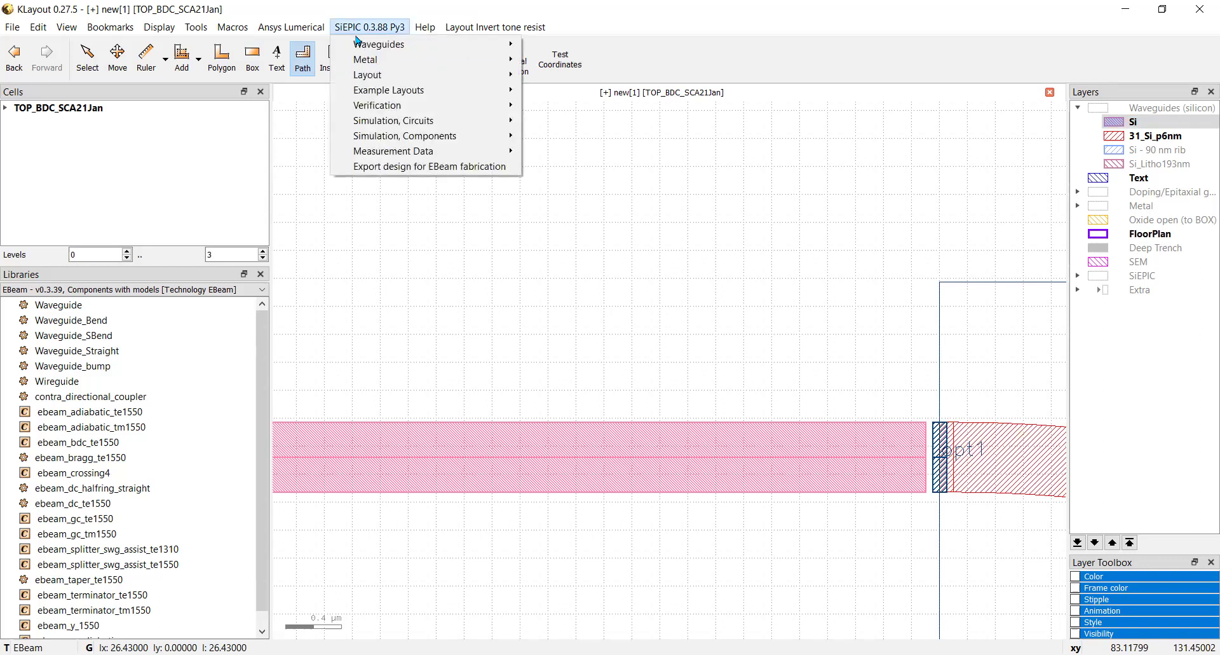
pyautogui.moveTo(358, 41)
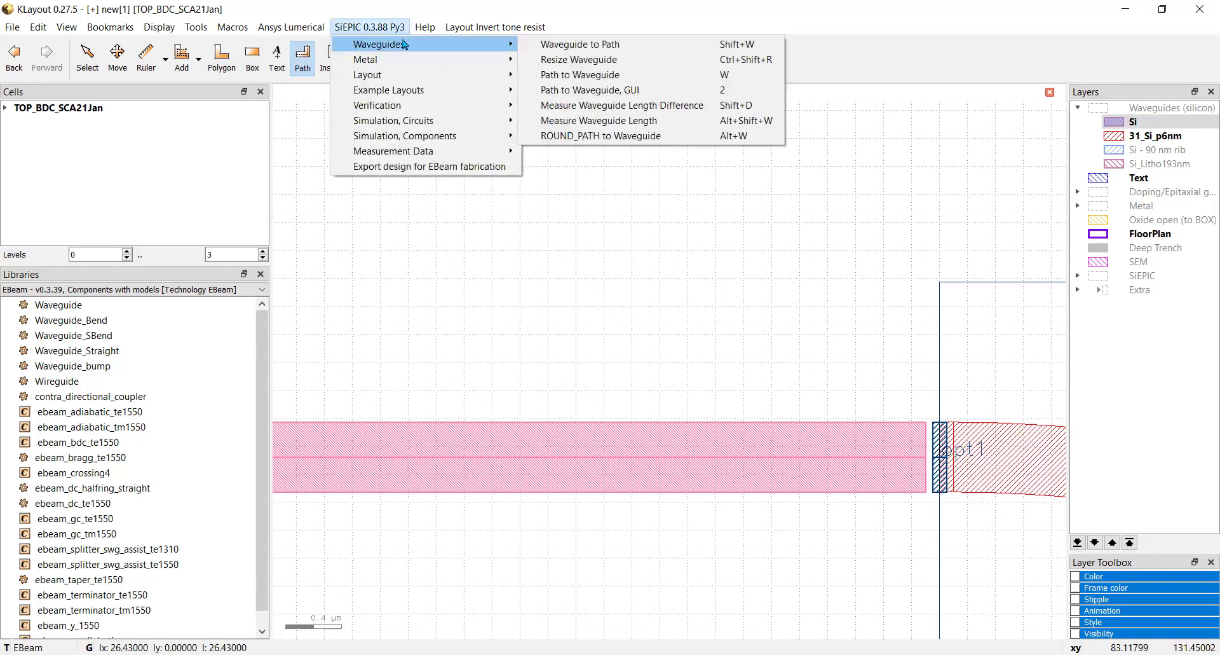
pyautogui.click(573, 77)
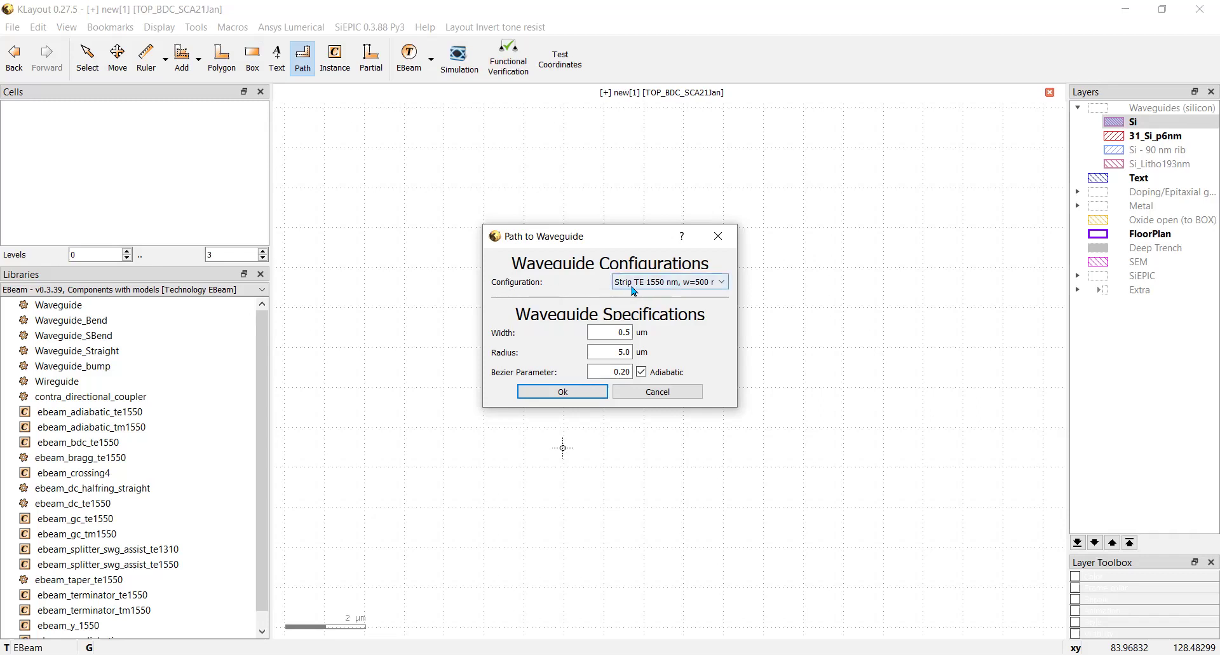
pyautogui.click(727, 283)
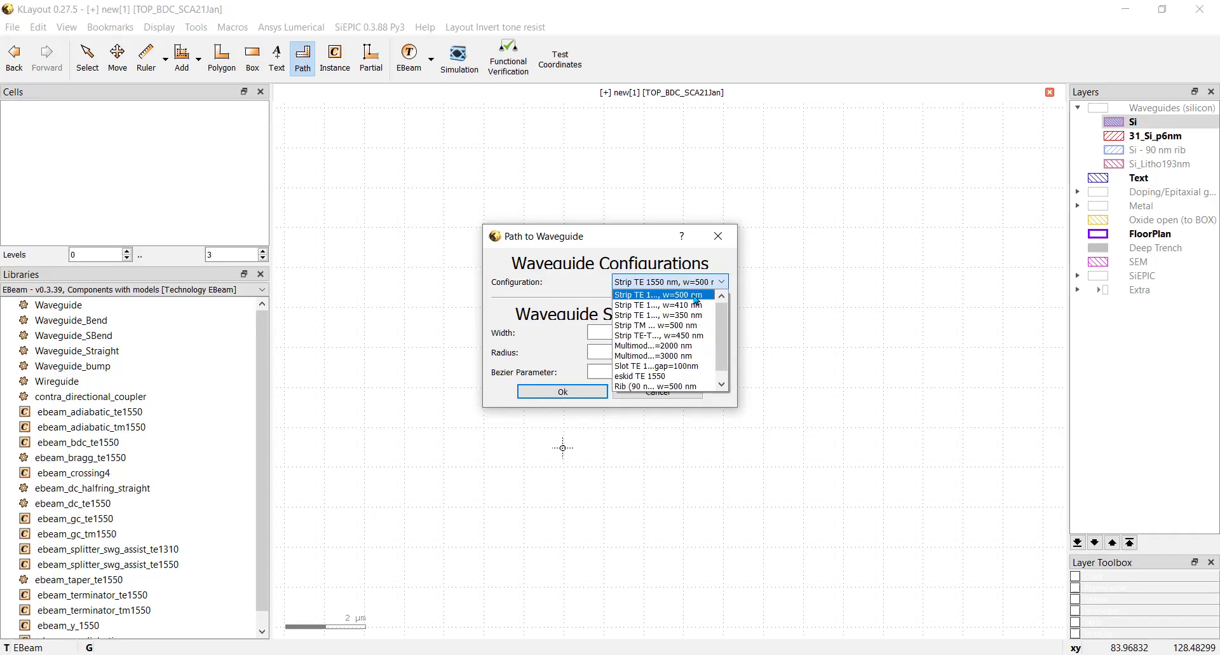
pyautogui.click(694, 296)
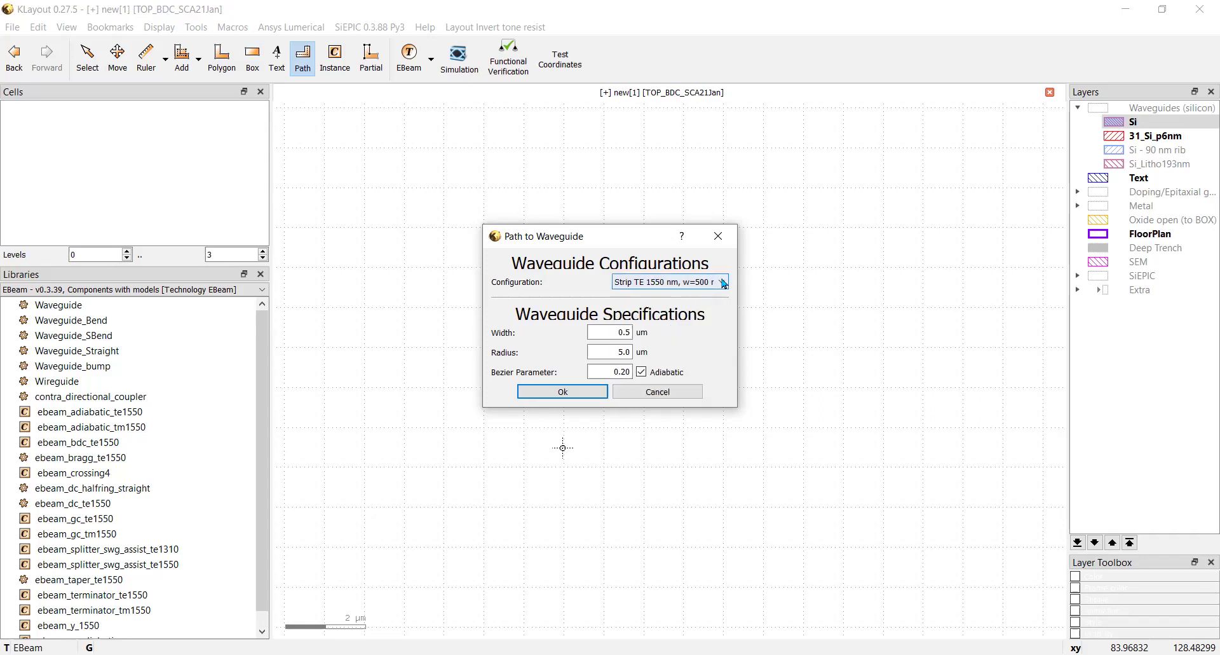
pyautogui.click(724, 283)
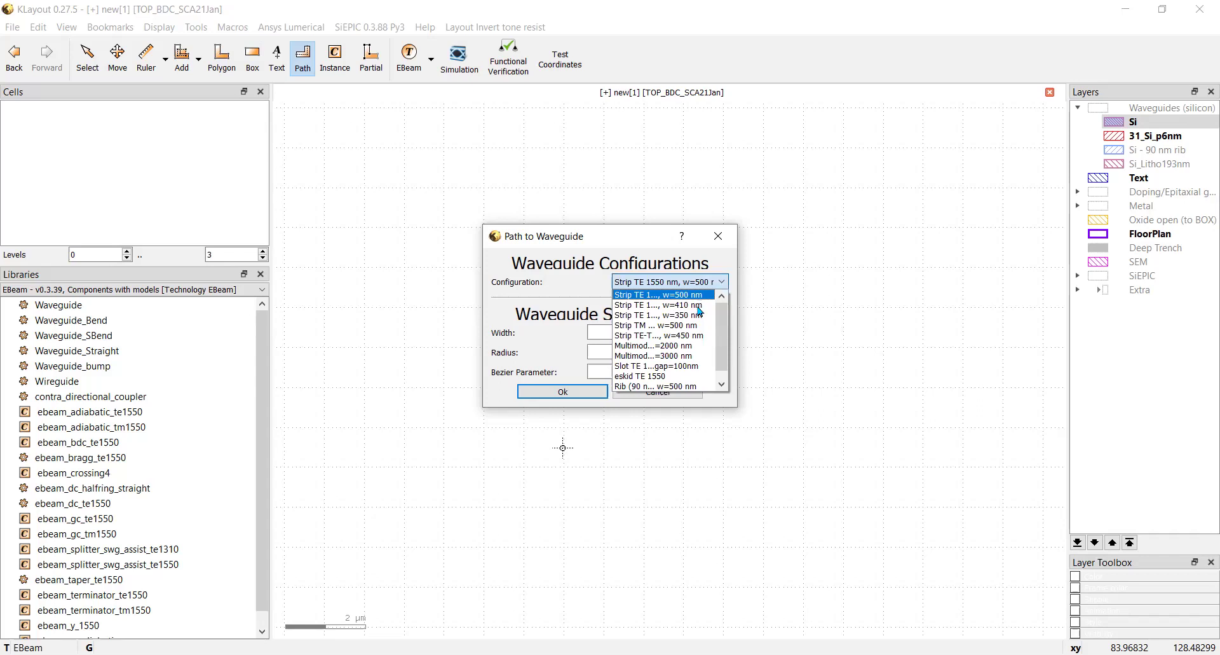
pyautogui.scroll(-1, 699, 315)
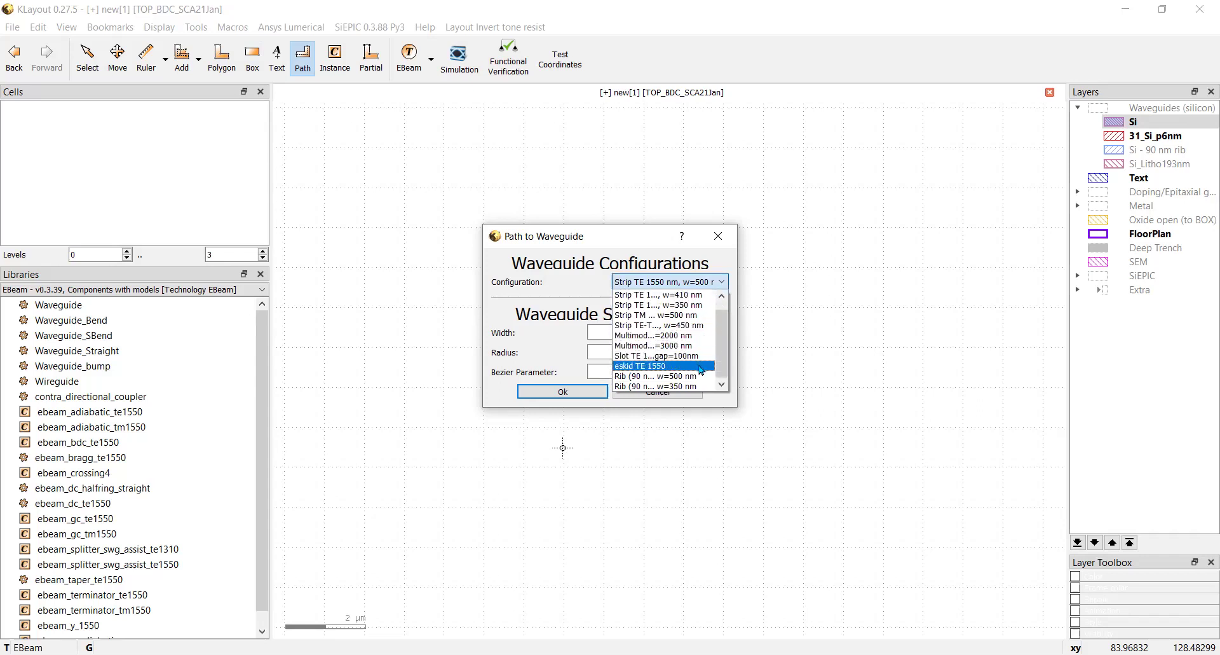
pyautogui.moveTo(722, 310); pyautogui.dragTo(720, 289)
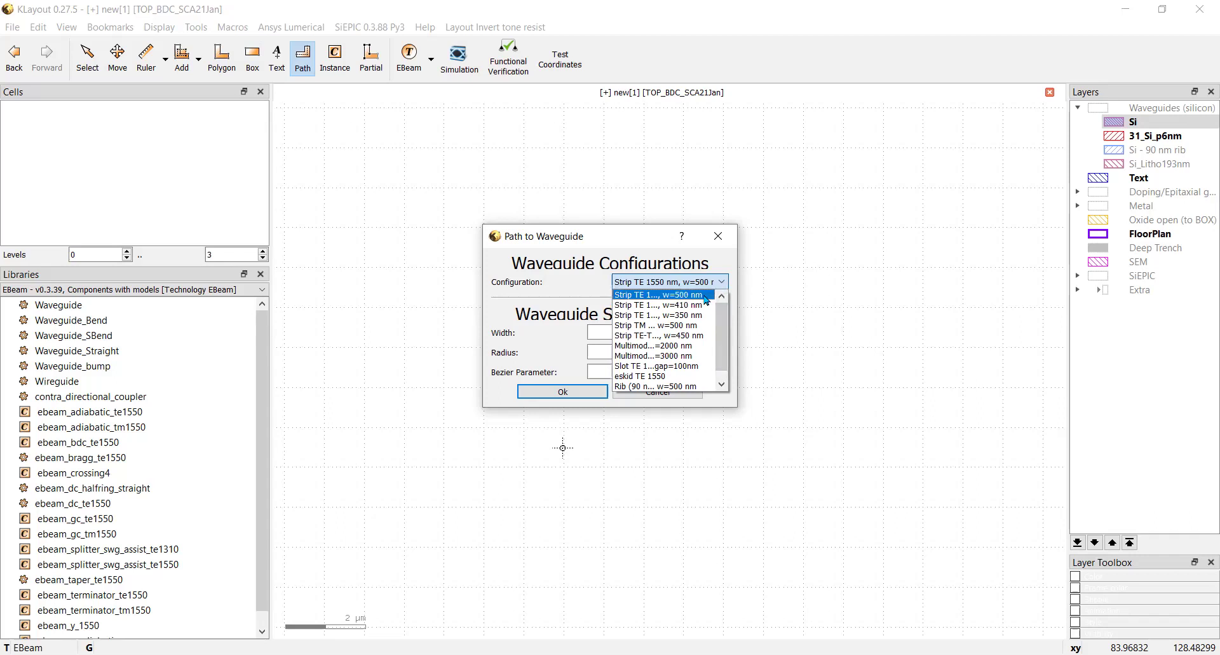
pyautogui.click(705, 296)
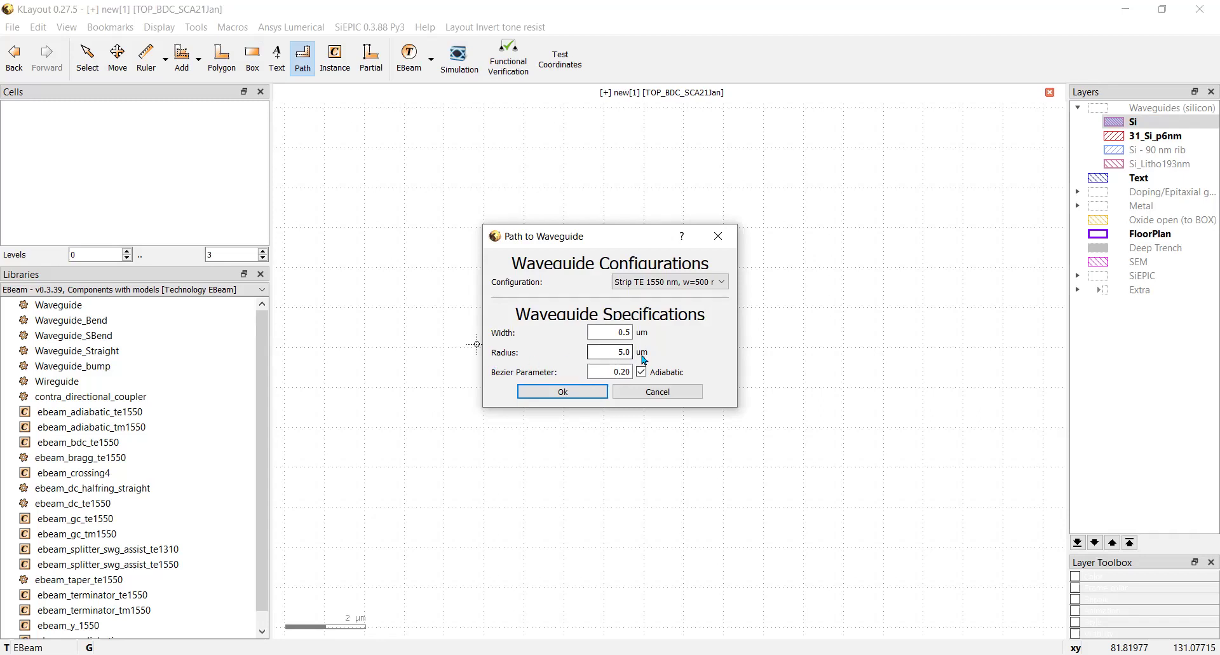
pyautogui.click(577, 395)
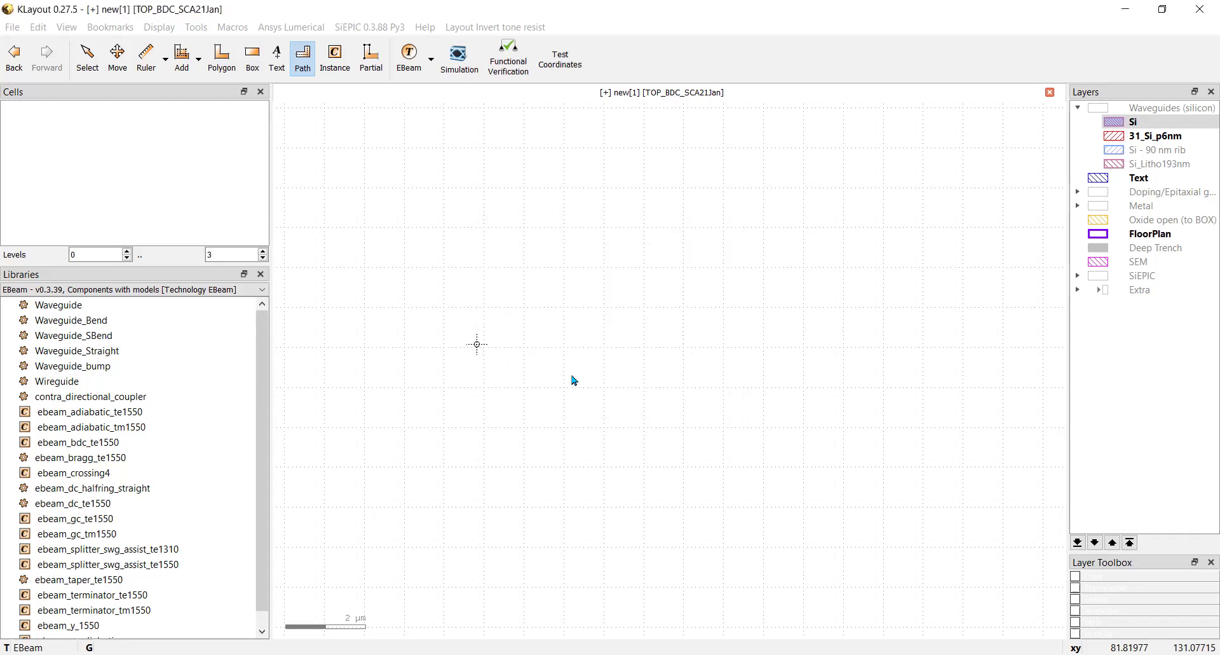
pyautogui.hotkey('ctrl', 'shift', 'w')
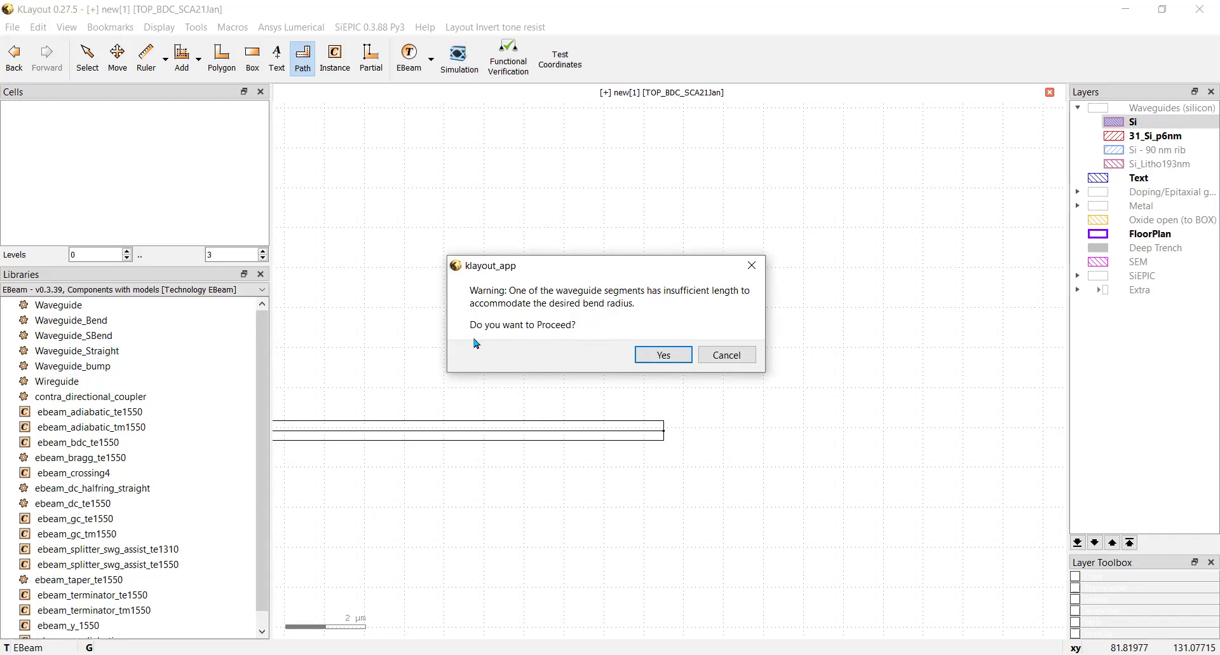
pyautogui.click(651, 360)
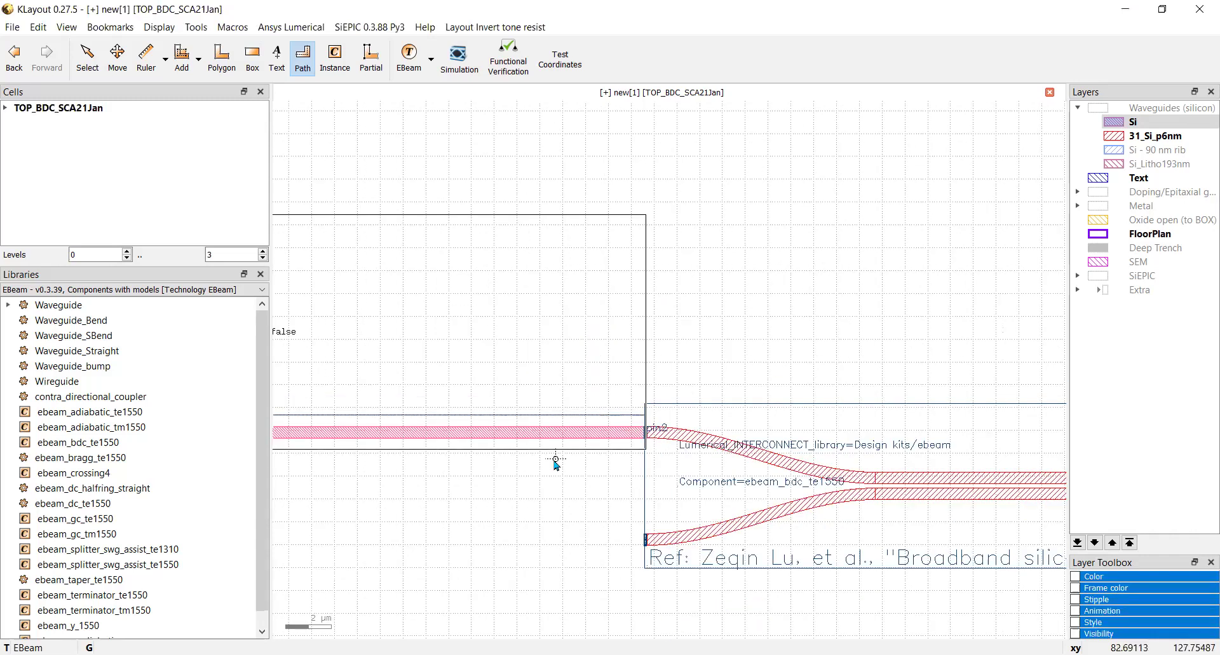
# Step: Examine the waveguide's bends and its connections to the middle grating coupler and the directional coupler
pyautogui.scroll(-4, 490, 463)
pyautogui.scroll(-5, 423, 466)
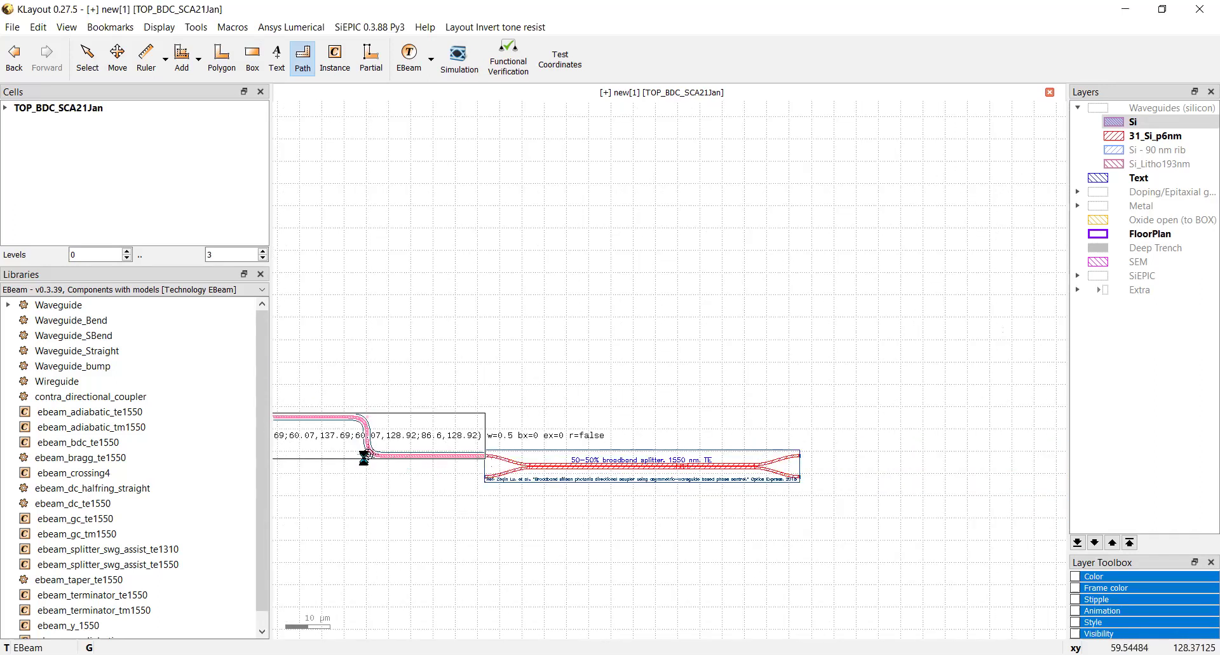
pyautogui.scroll(1, 299, 453)
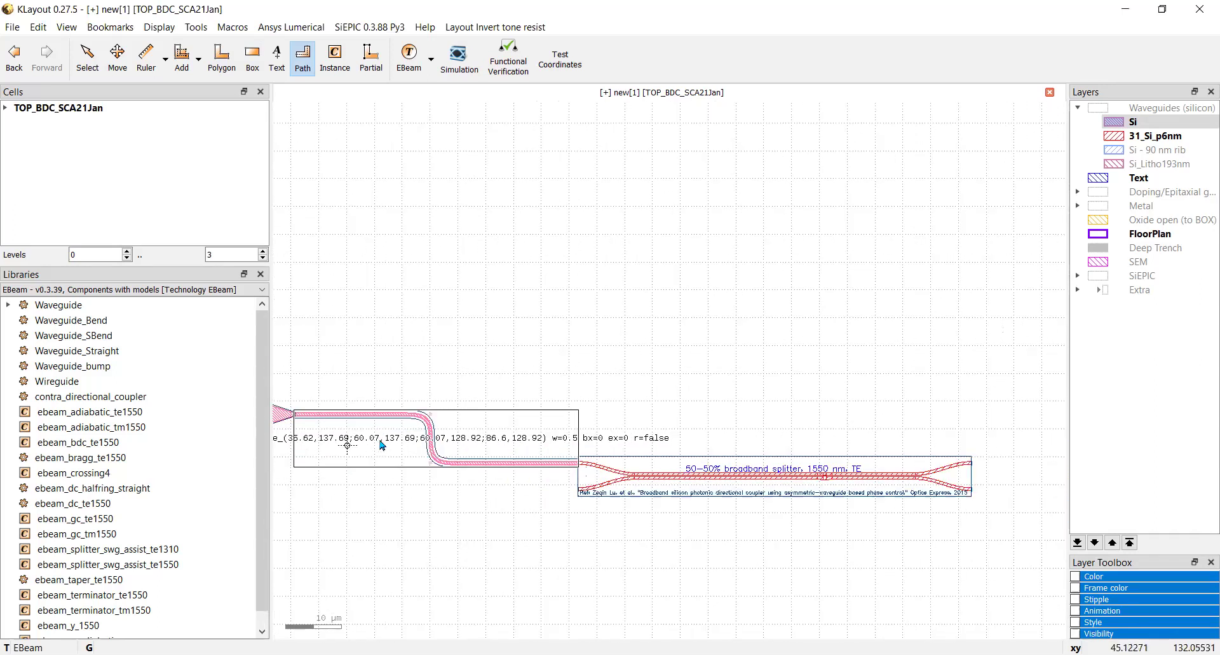
pyautogui.scroll(1, 393, 419)
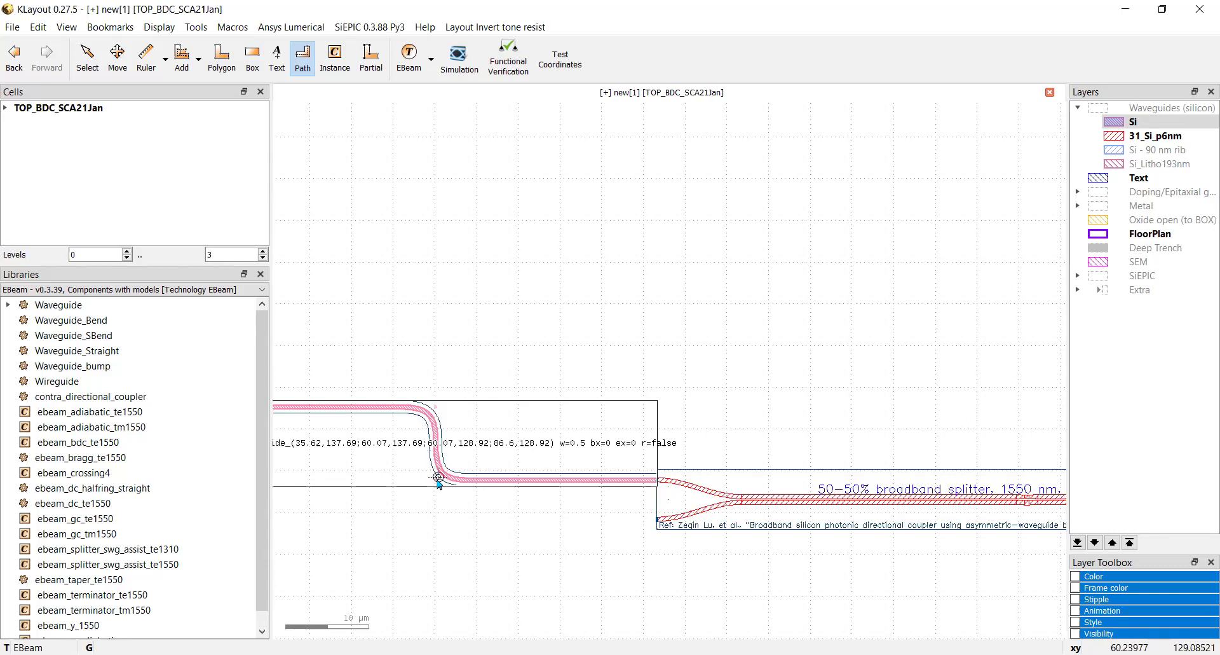
pyautogui.scroll(-2, 409, 482)
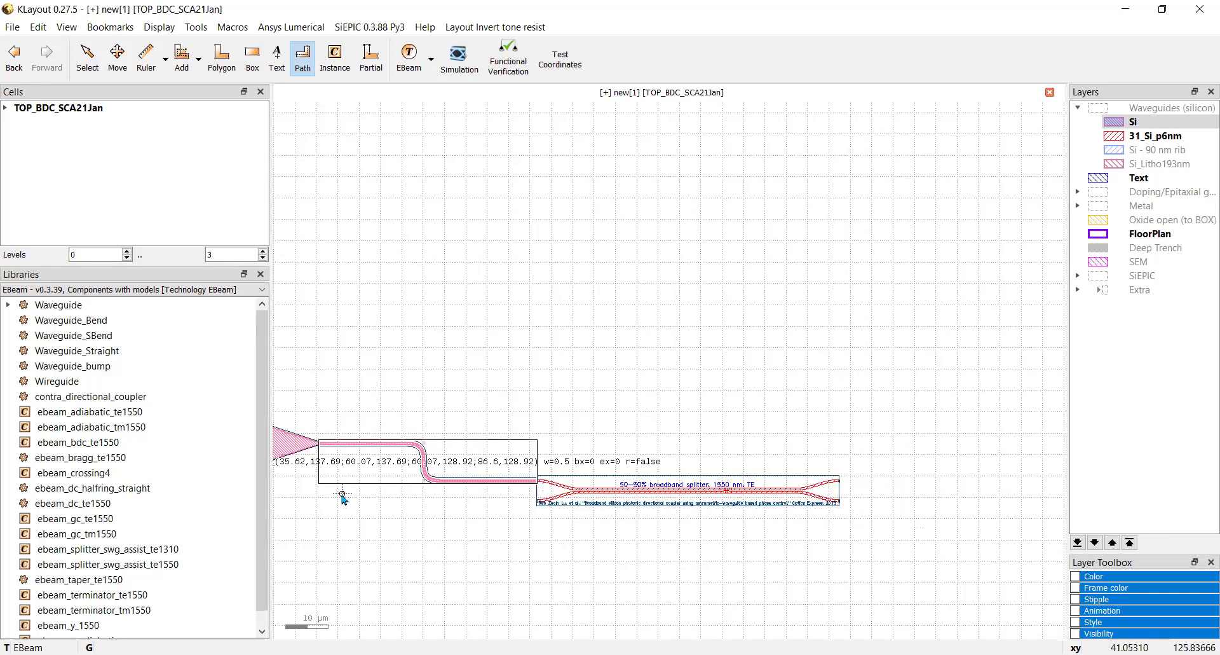
pyautogui.scroll(-3, 343, 495)
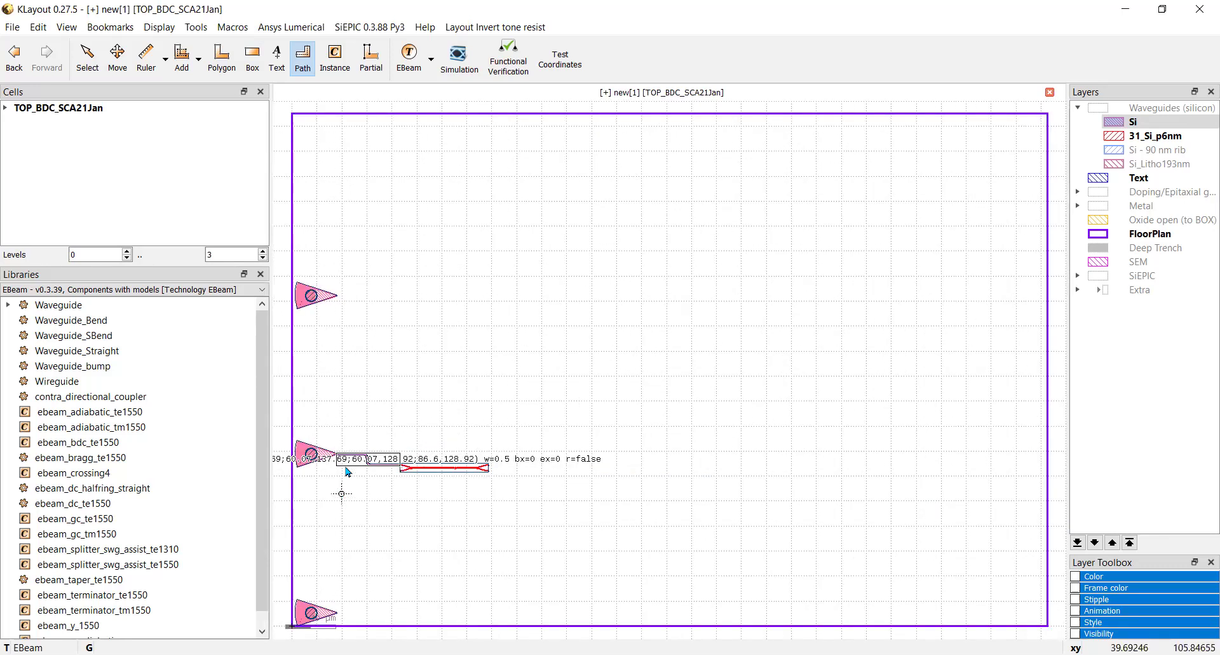
pyautogui.scroll(2, 340, 479)
pyautogui.scroll(2, 312, 472)
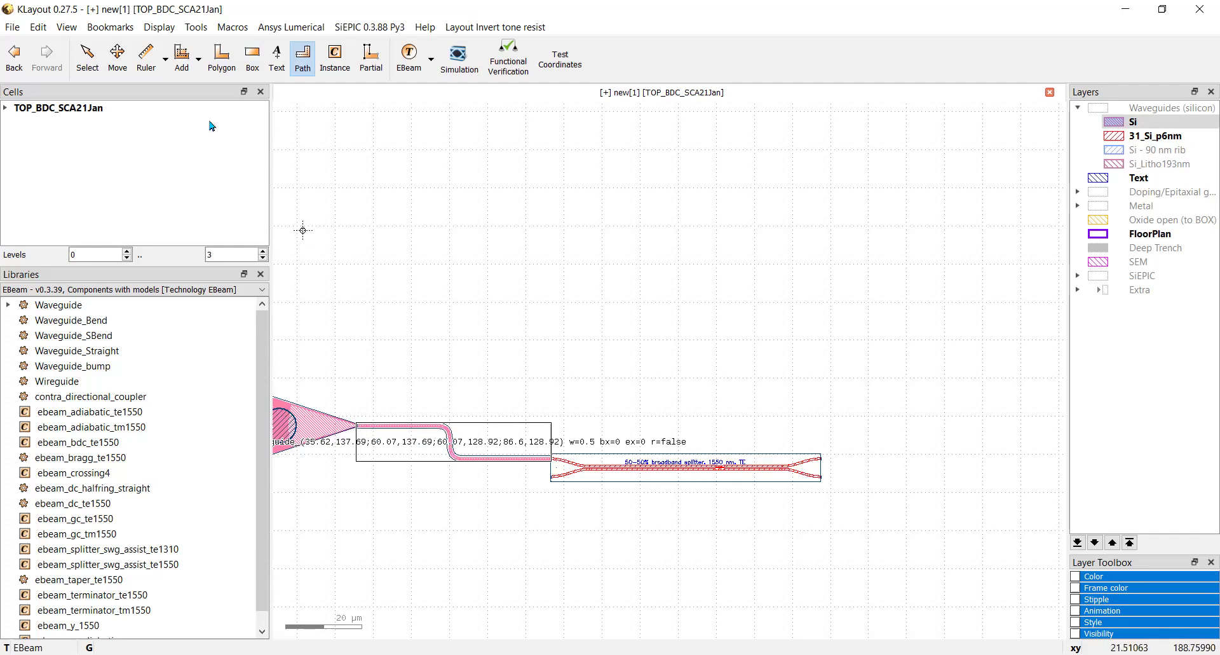
# Step: Delete the waveguide between the middle grating coupler and the ebeam_bdc_te1550 coupler
pyautogui.click(83, 62)
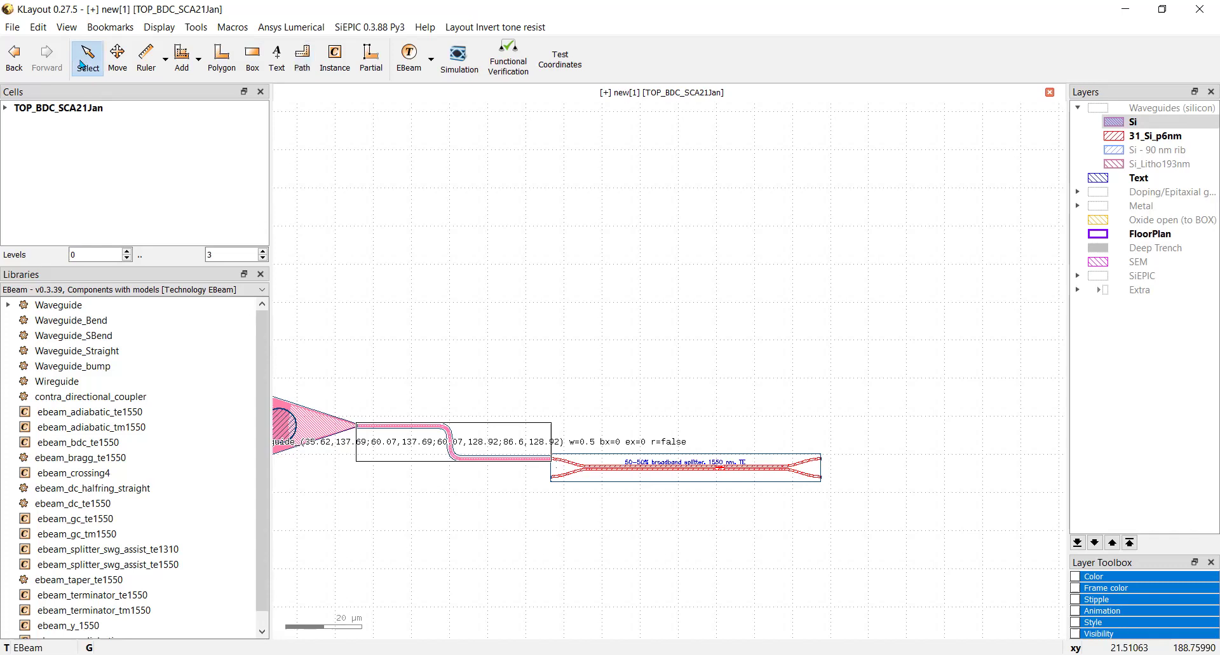
pyautogui.click(435, 445)
pyautogui.press('Delete')
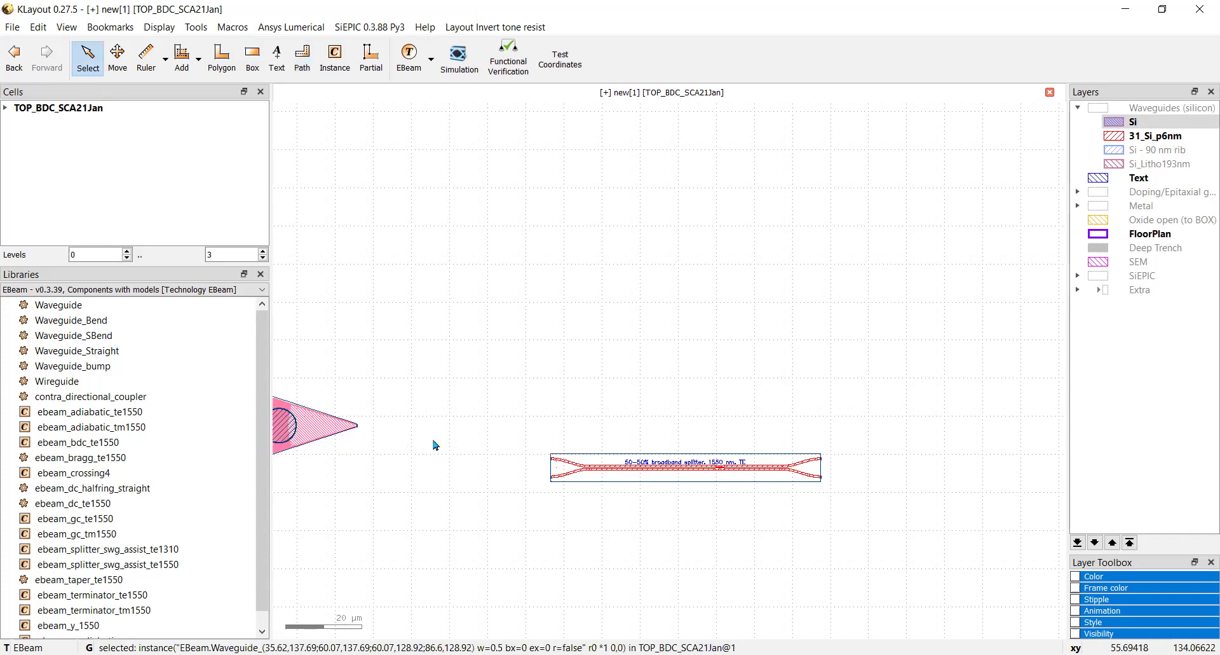
# Step: Move the ebeam_bdc_te1550 coupler 6 µm right and 6 µm down, away from the middle grating coupler
pyautogui.click(642, 476)
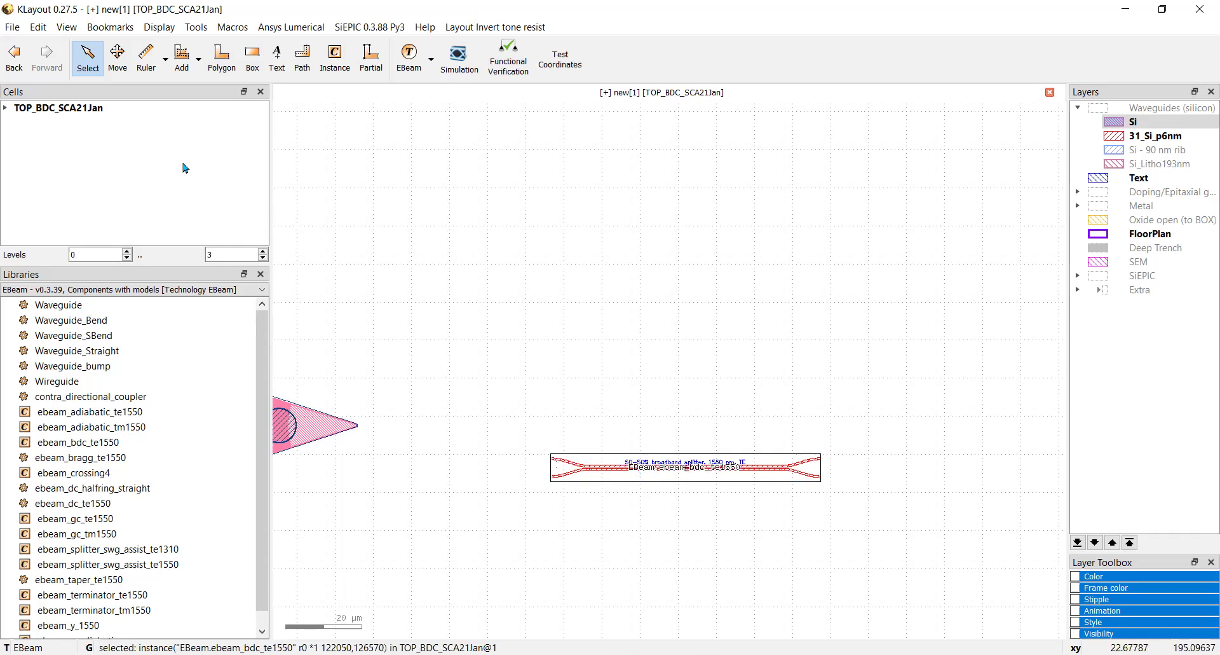
pyautogui.click(119, 60)
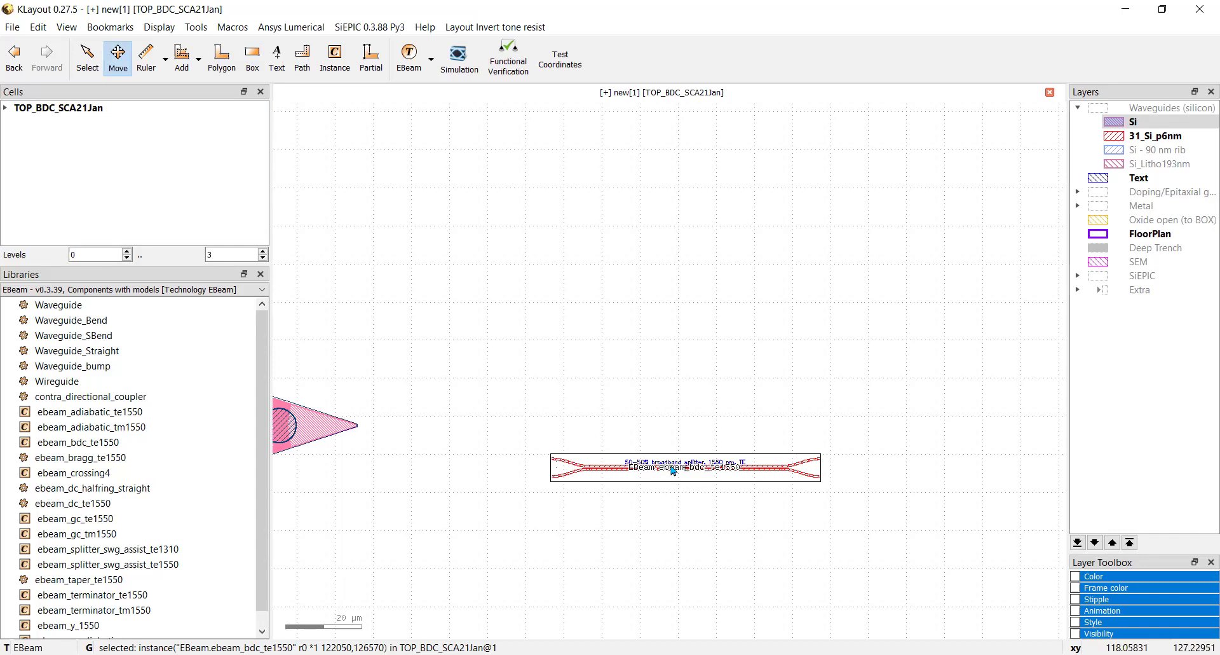
pyautogui.moveTo(673, 469); pyautogui.dragTo(684, 496)
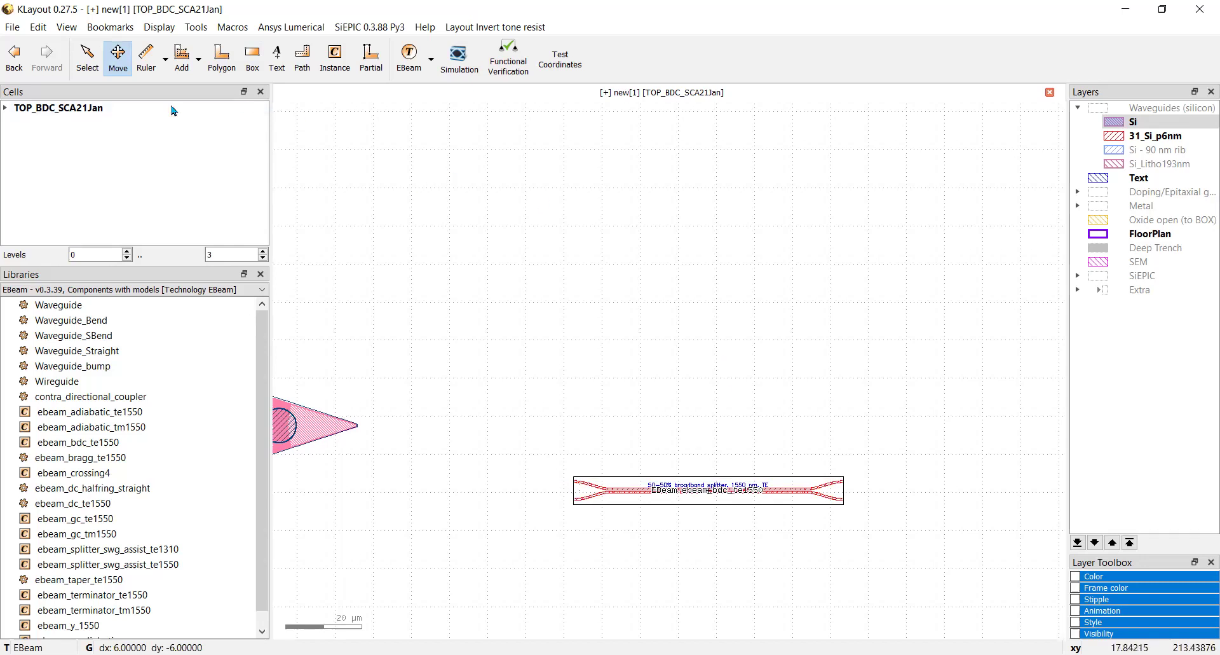
pyautogui.click(88, 57)
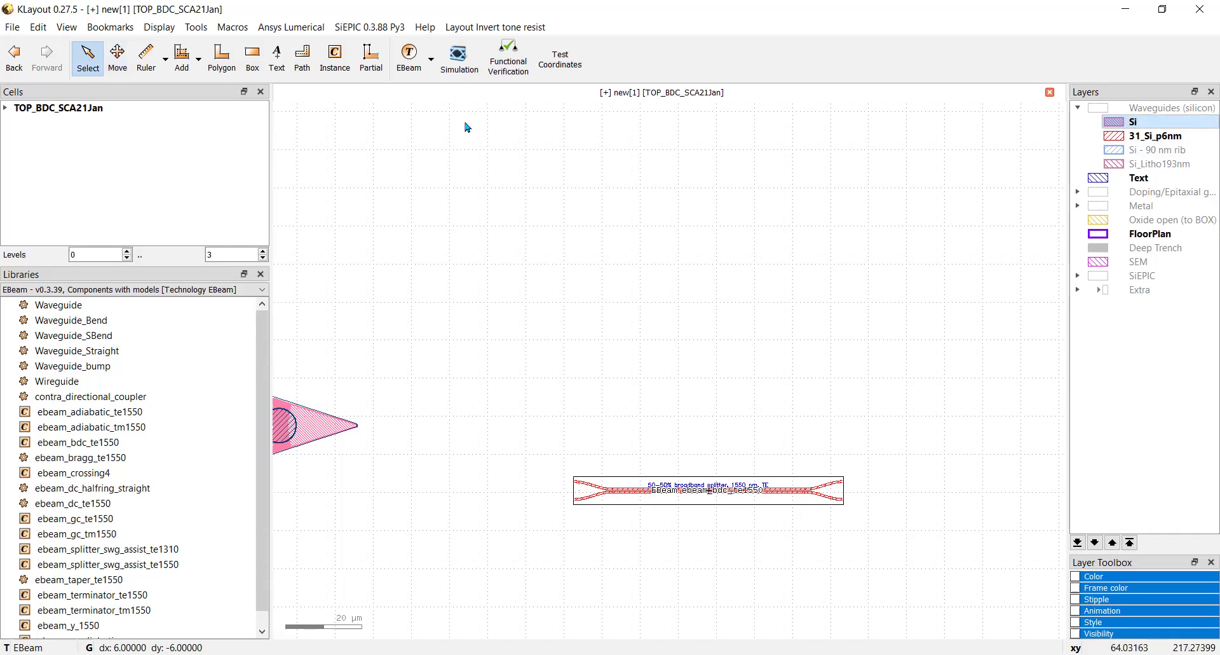
# Step: Draw a 0.5 µm Si path from the middle grating coupler's tip to opt1: about 27 µm right, 15 µm down, 29 µm right
pyautogui.click(303, 57)
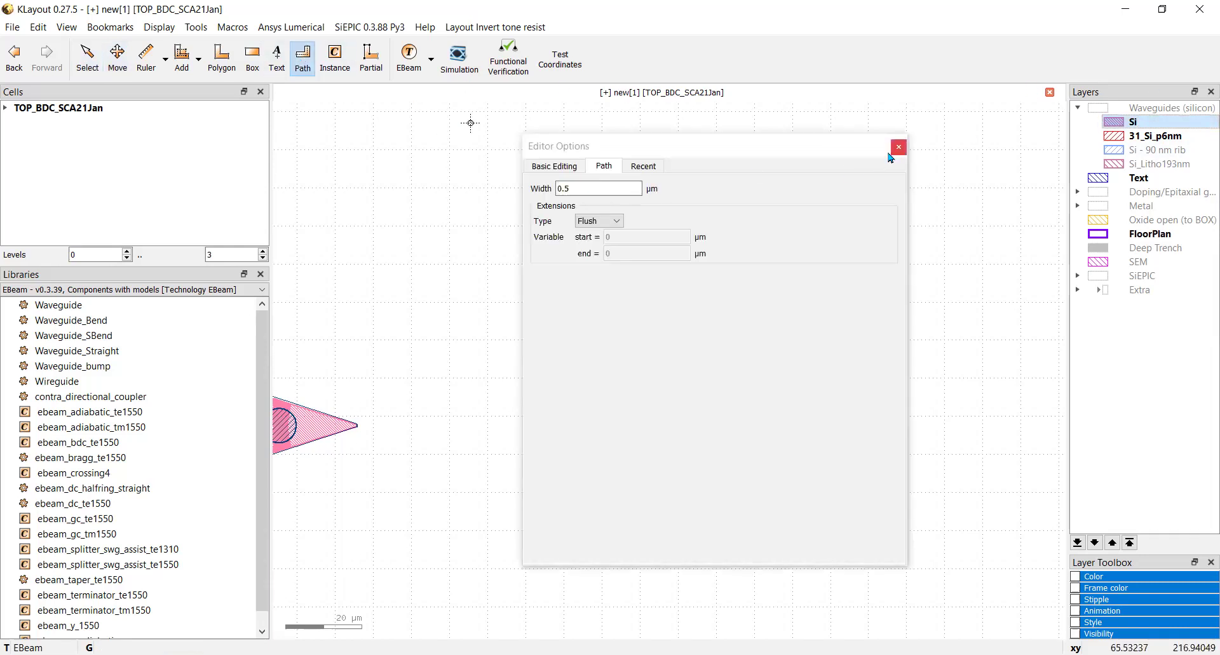
pyautogui.scroll(3, 388, 442)
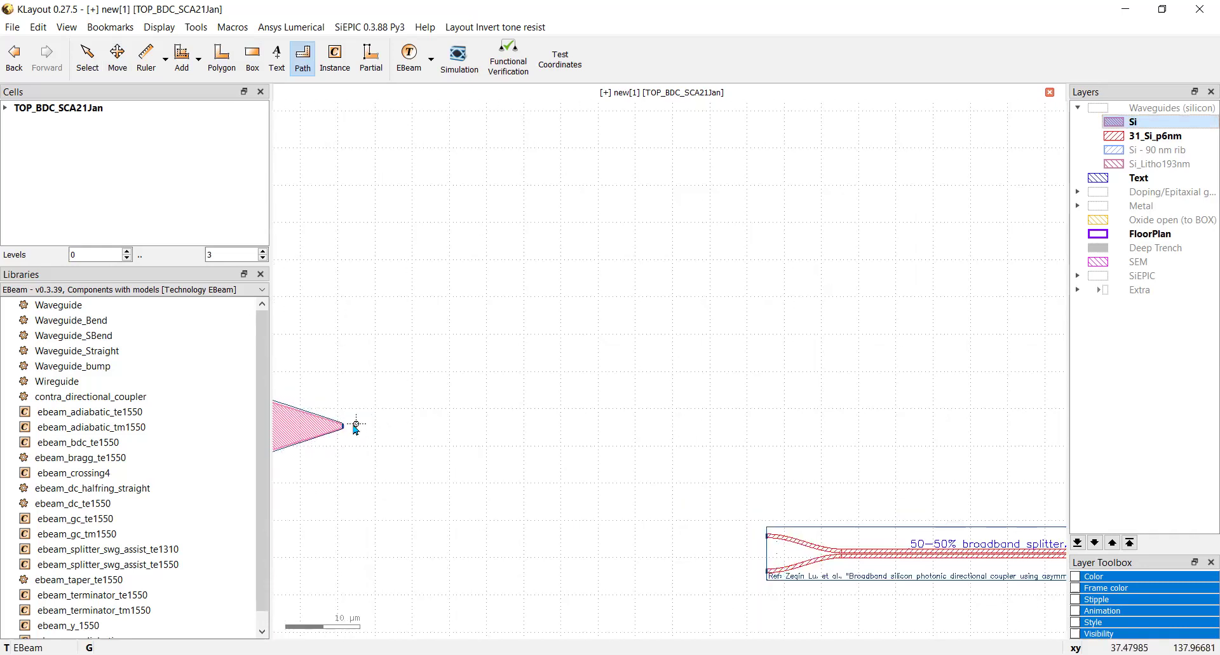
pyautogui.click(348, 425)
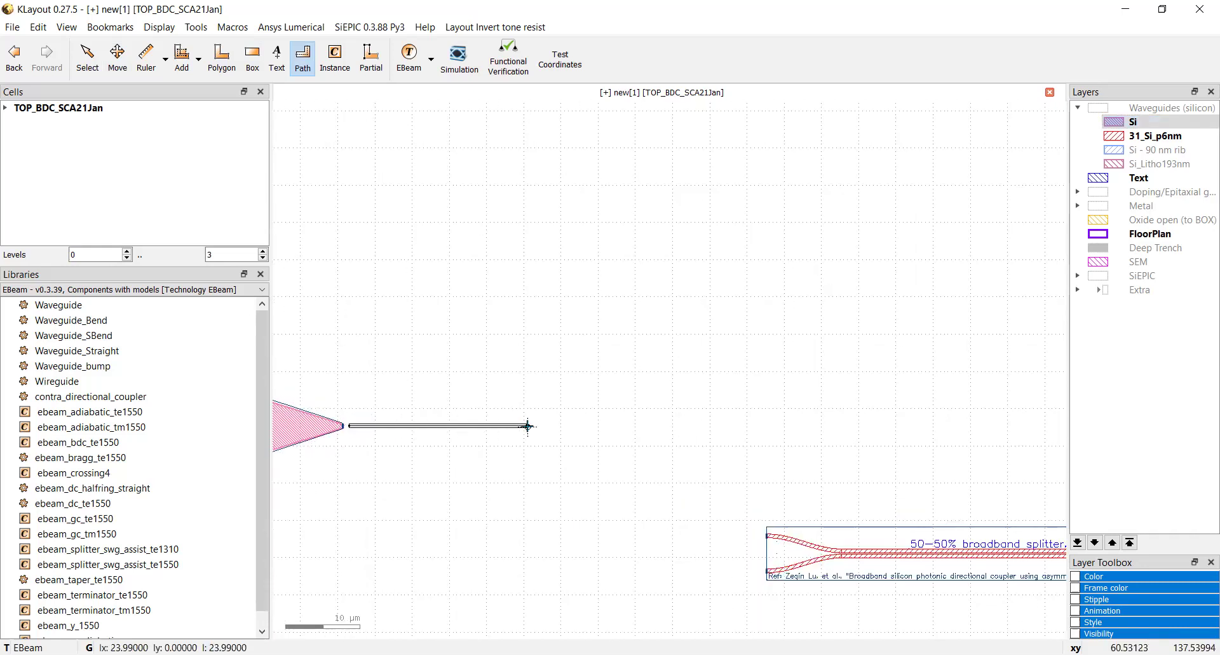
pyautogui.click(549, 425)
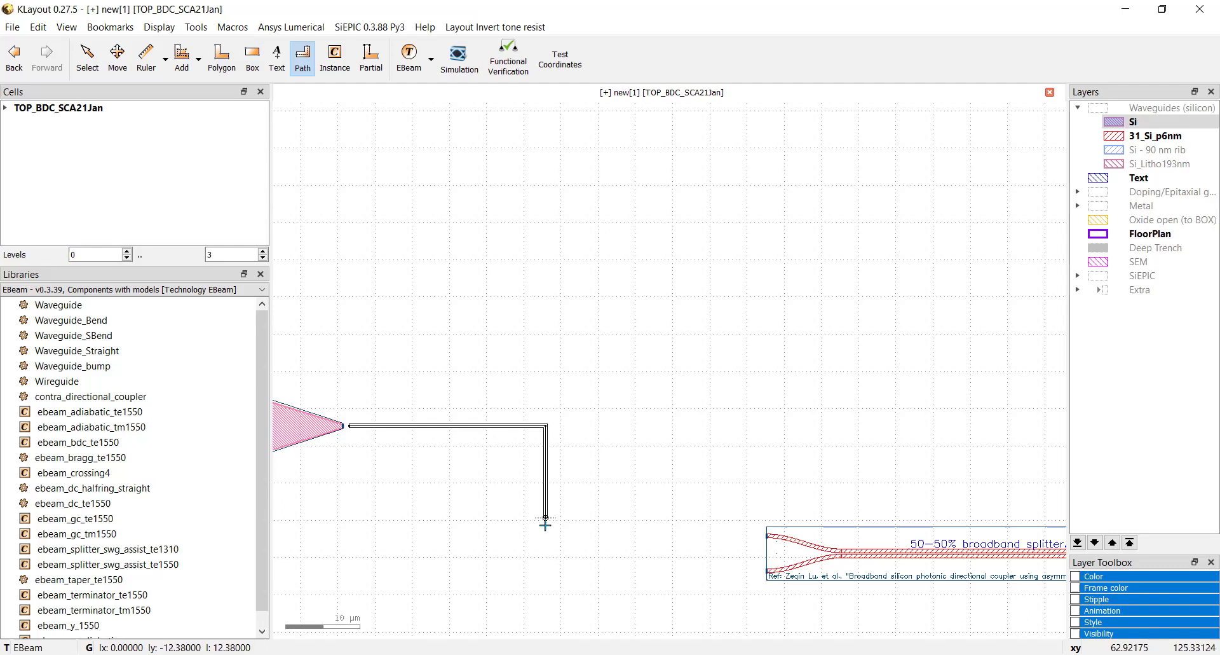
pyautogui.click(569, 535)
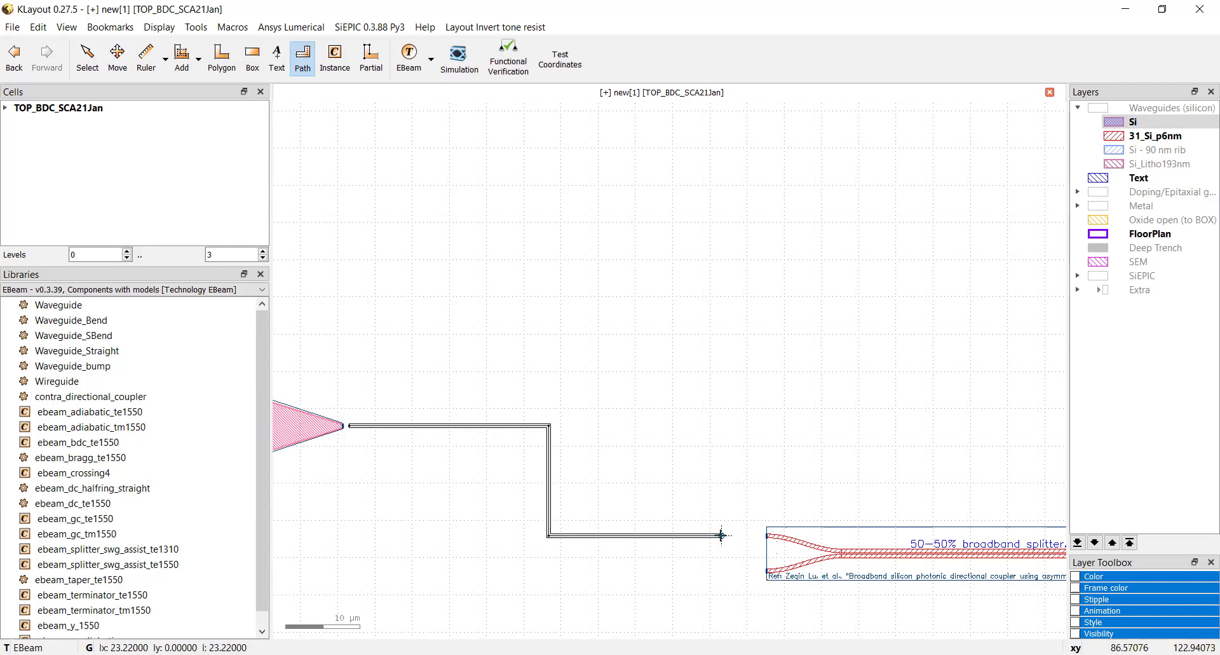
pyautogui.scroll(3, 756, 534)
pyautogui.scroll(8, 731, 532)
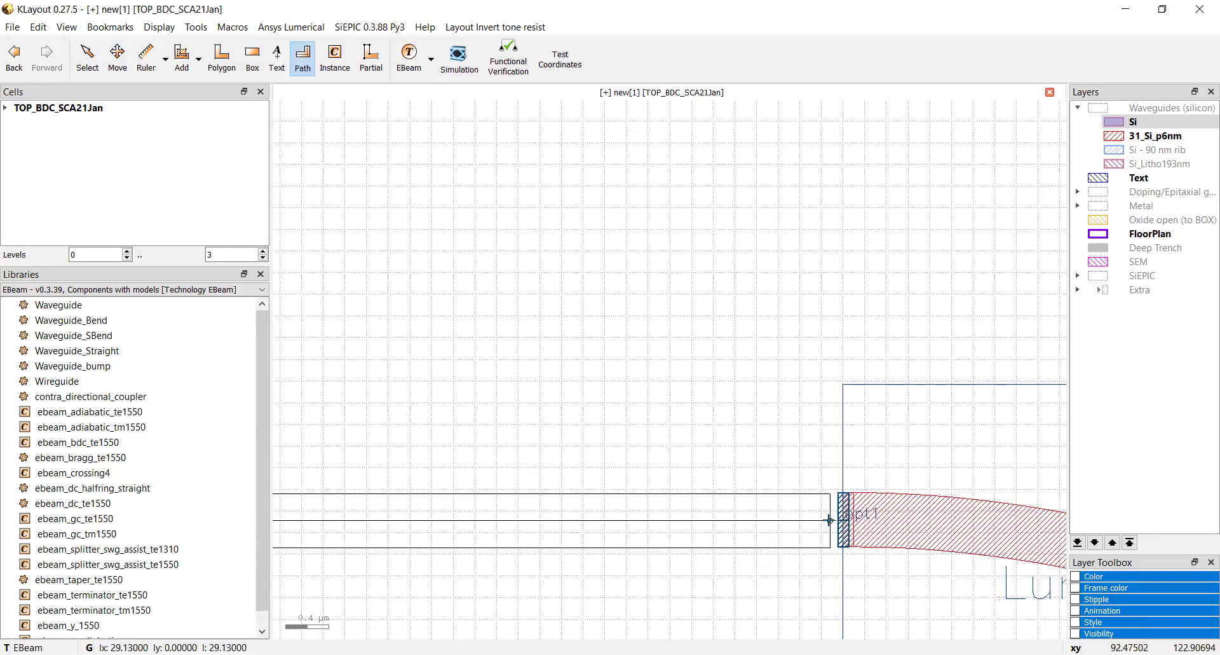
pyautogui.doubleClick(830, 519)
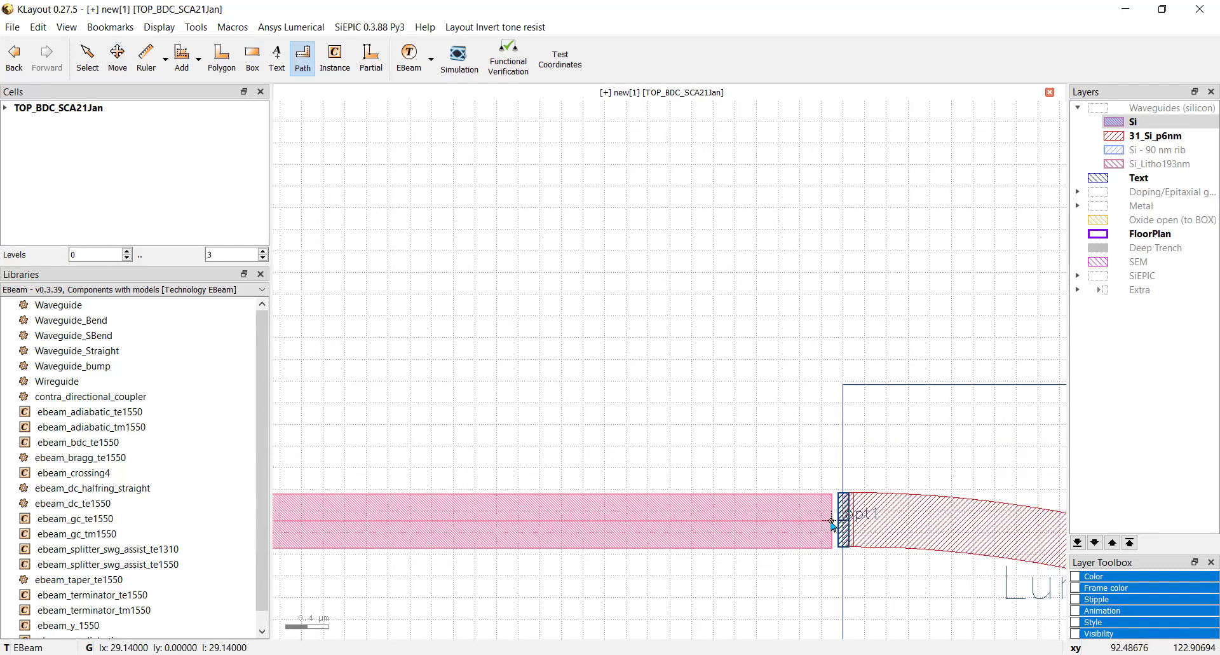
# Step: Convert the path between the middle grating coupler and the coupler's opt1 port into a 0.5 µm wide waveguide
pyautogui.click(375, 27)
pyautogui.moveTo(379, 44)
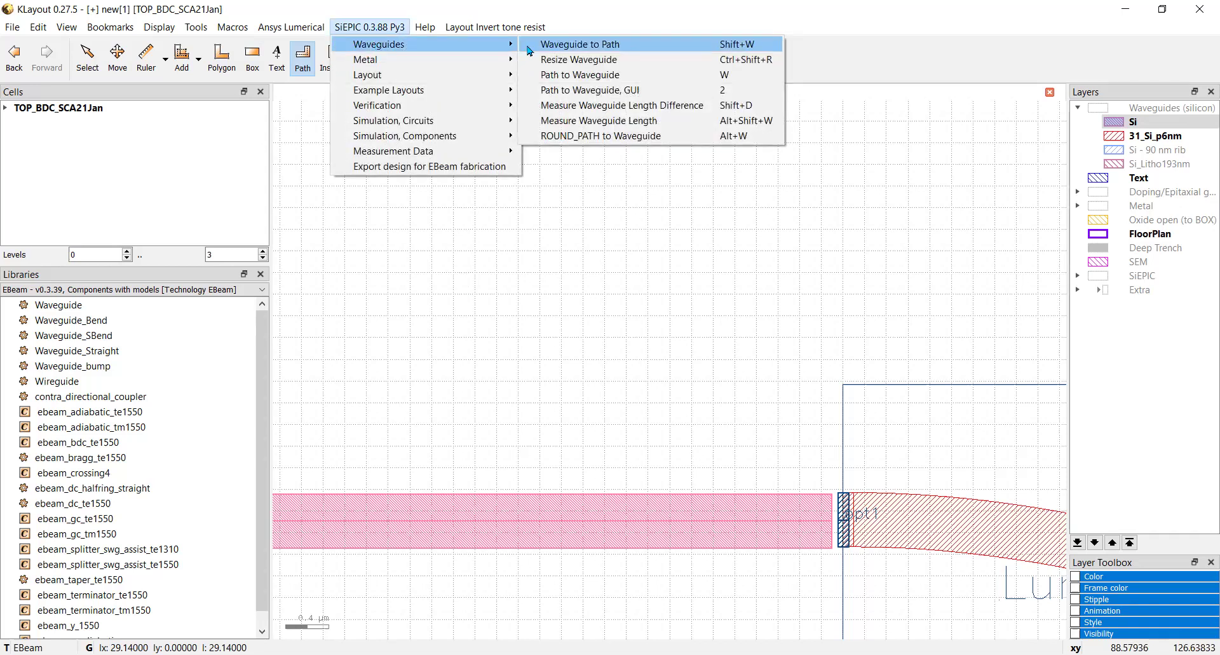
pyautogui.click(546, 75)
pyautogui.scroll(-5, 654, 409)
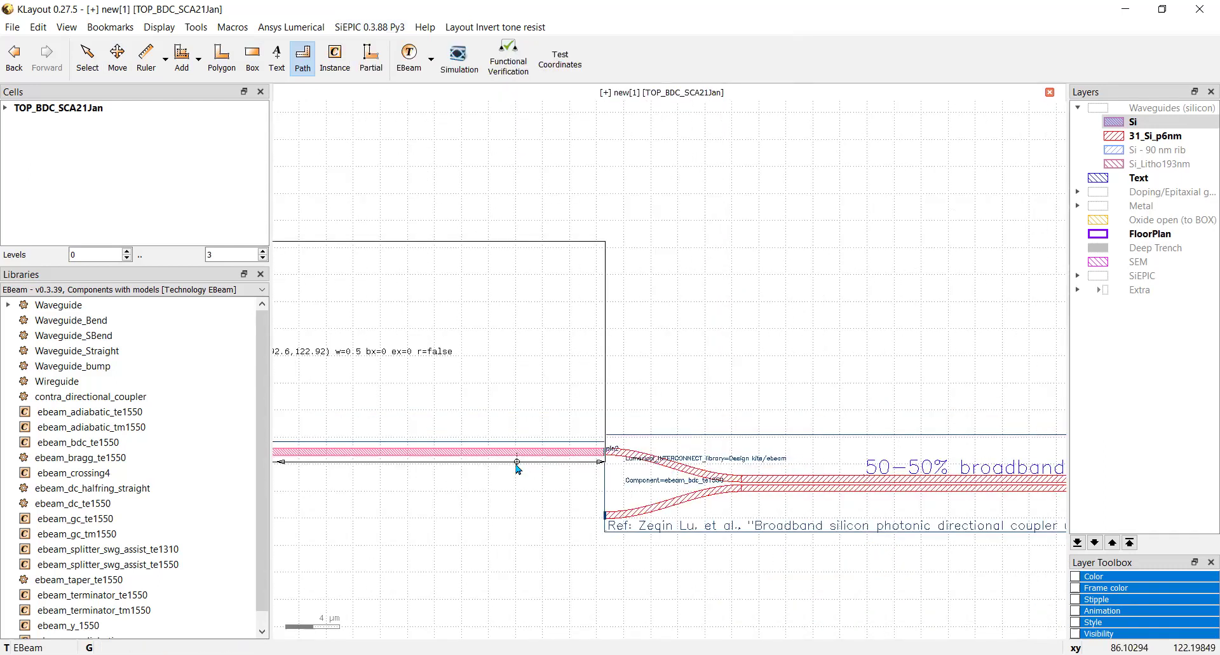
pyautogui.scroll(-5, 422, 469)
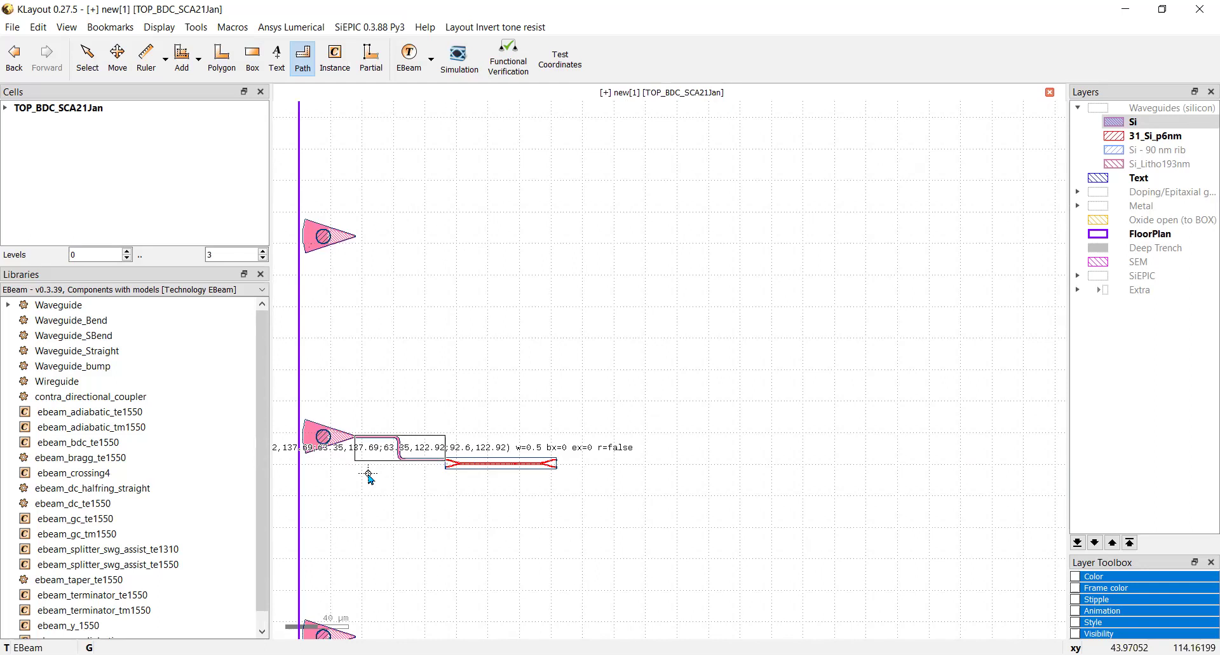
pyautogui.scroll(-1, 367, 479)
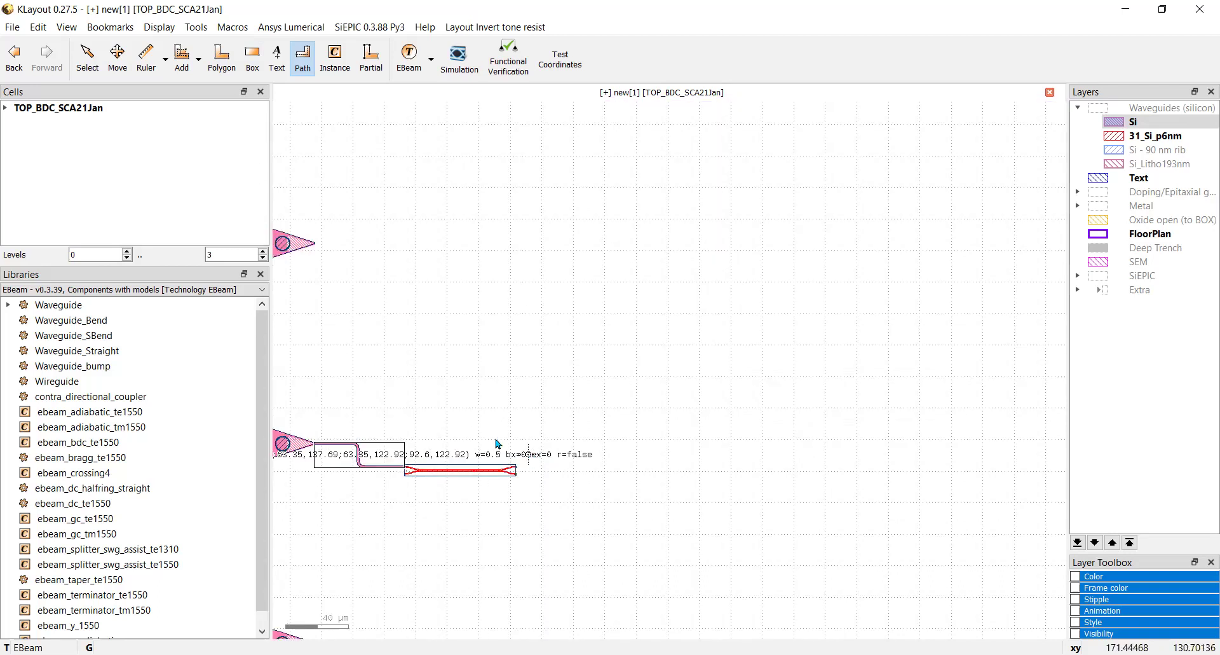
# Step: Draw a Si path from the top grating coupler's tip to the coupler's upper right port: about 173 µm right, 142 µm down, 46 µm left
pyautogui.scroll(1, 309, 234)
pyautogui.scroll(3, 318, 272)
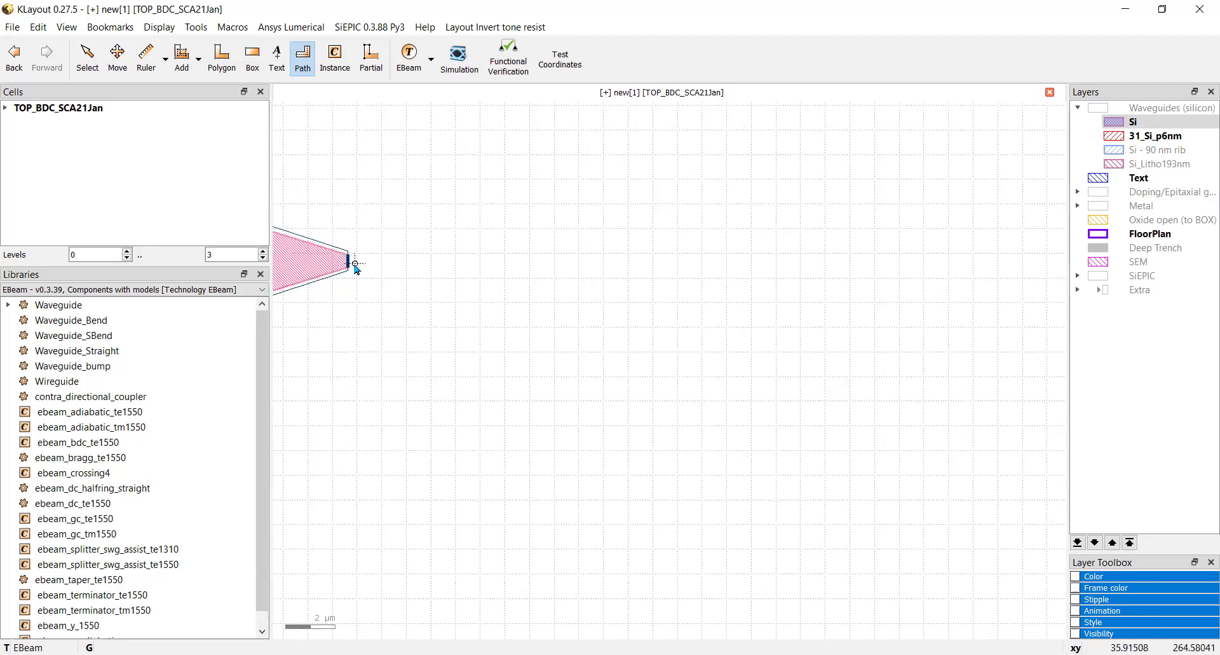
pyautogui.click(355, 263)
pyautogui.scroll(-2, 799, 300)
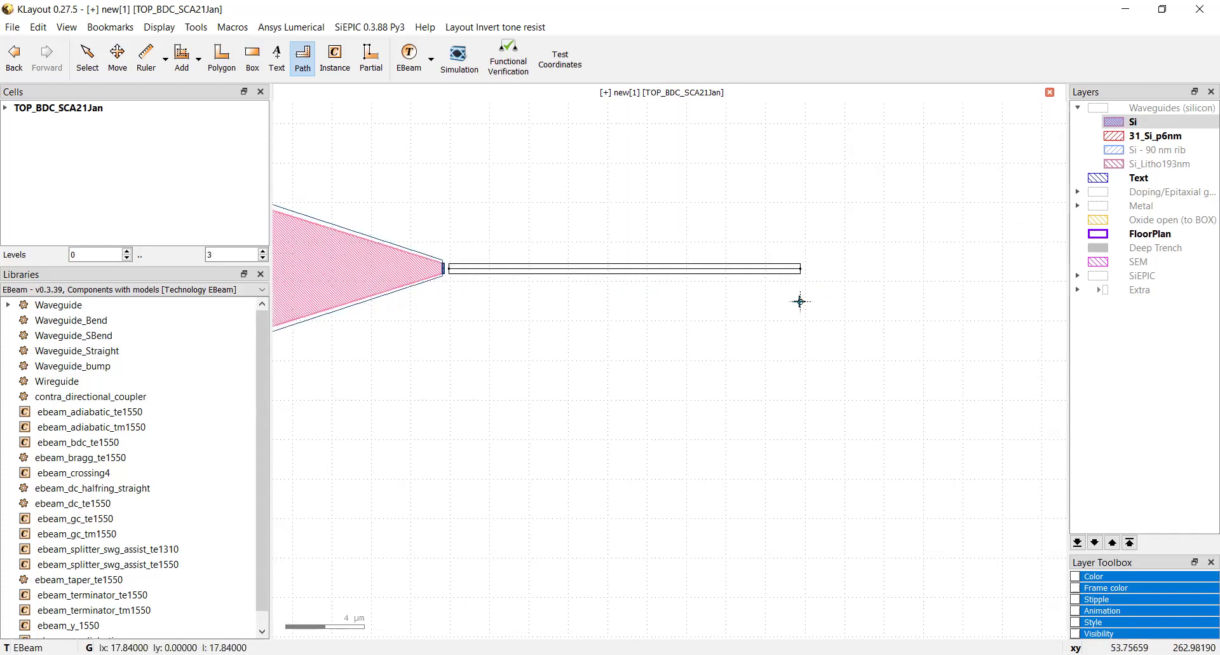
pyautogui.scroll(-5, 794, 313)
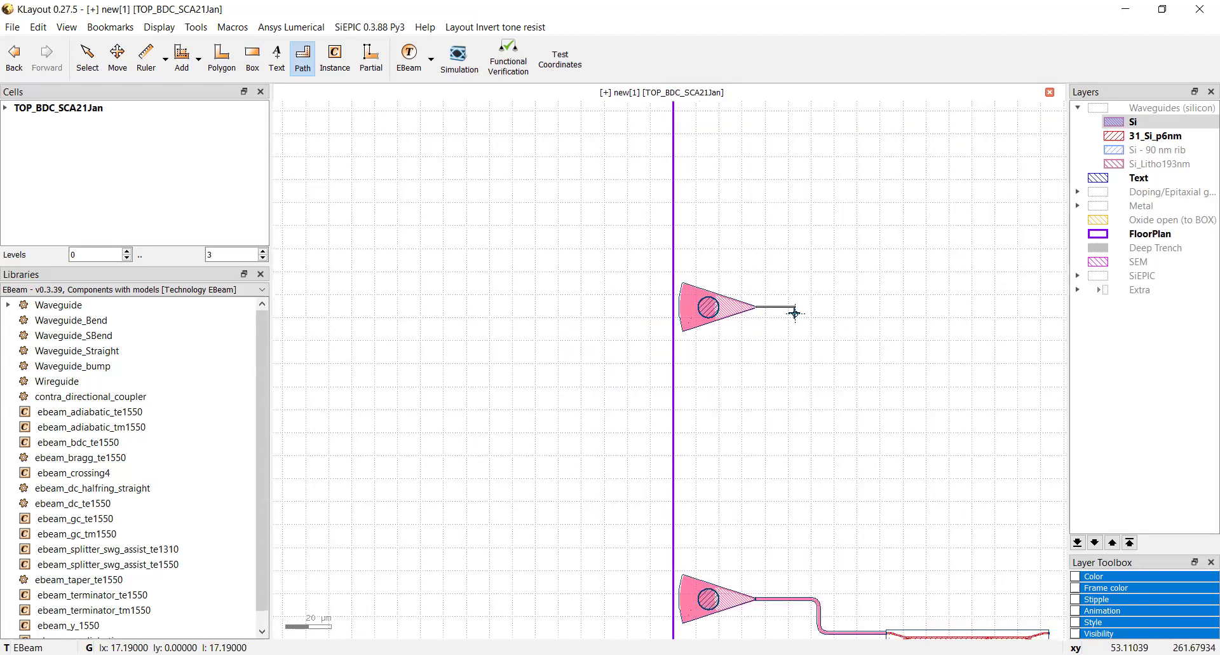
pyautogui.scroll(-2, 1019, 311)
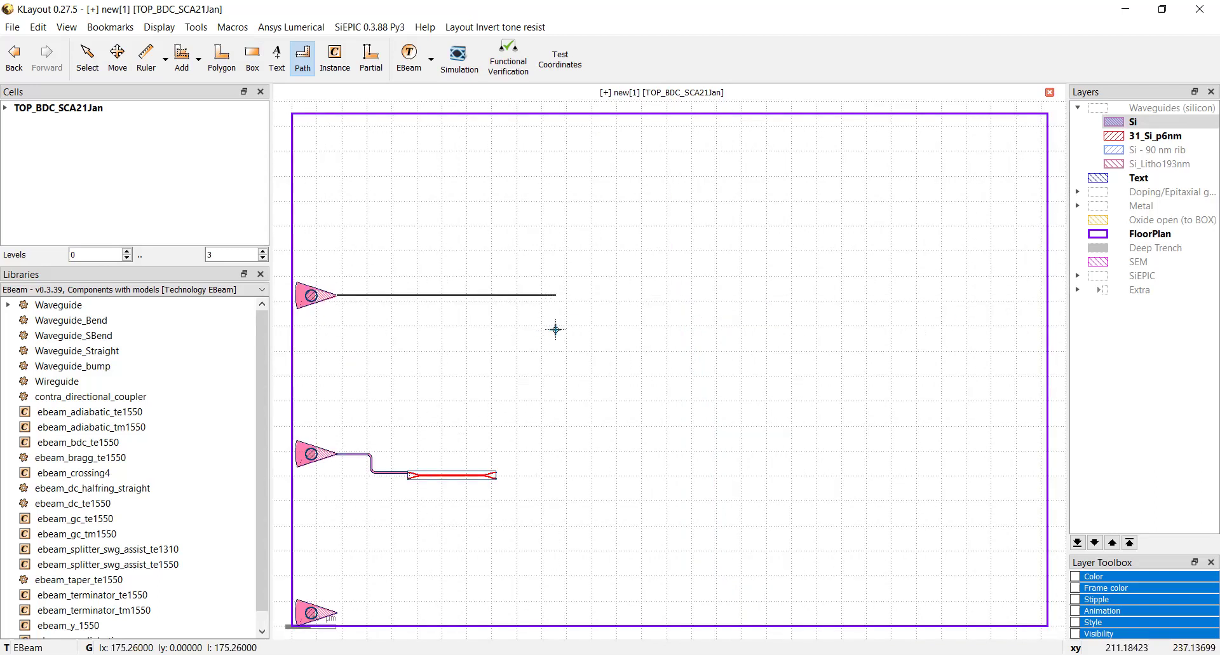
pyautogui.click(553, 329)
pyautogui.click(552, 471)
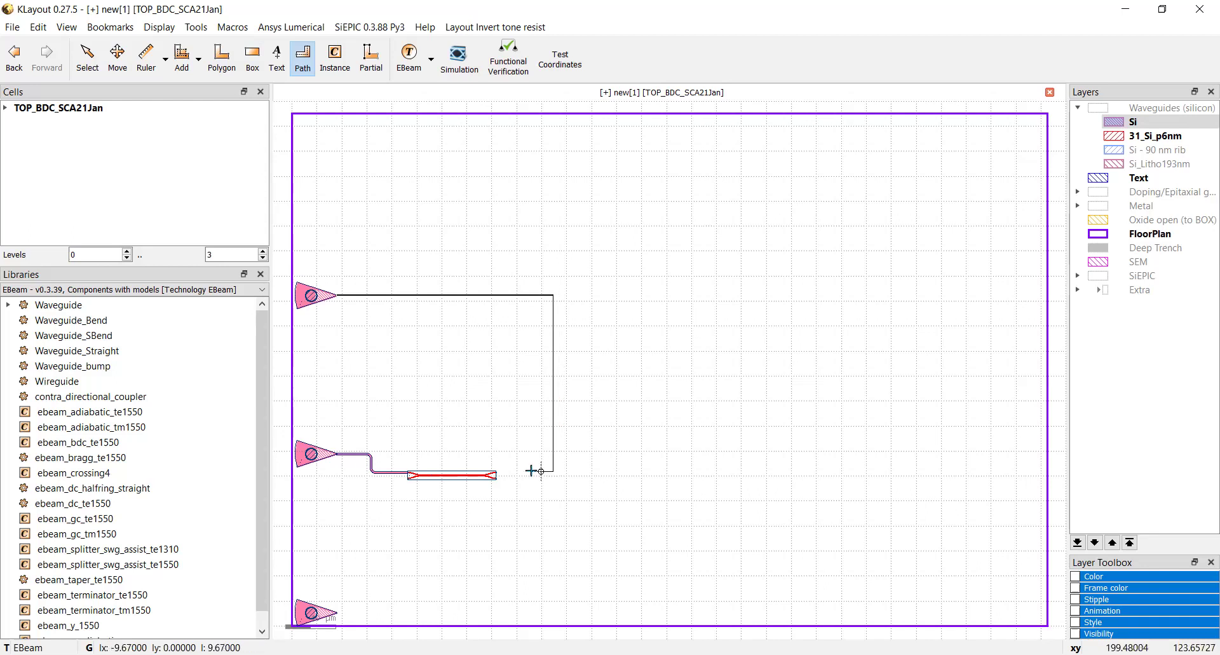
pyautogui.scroll(3, 521, 470)
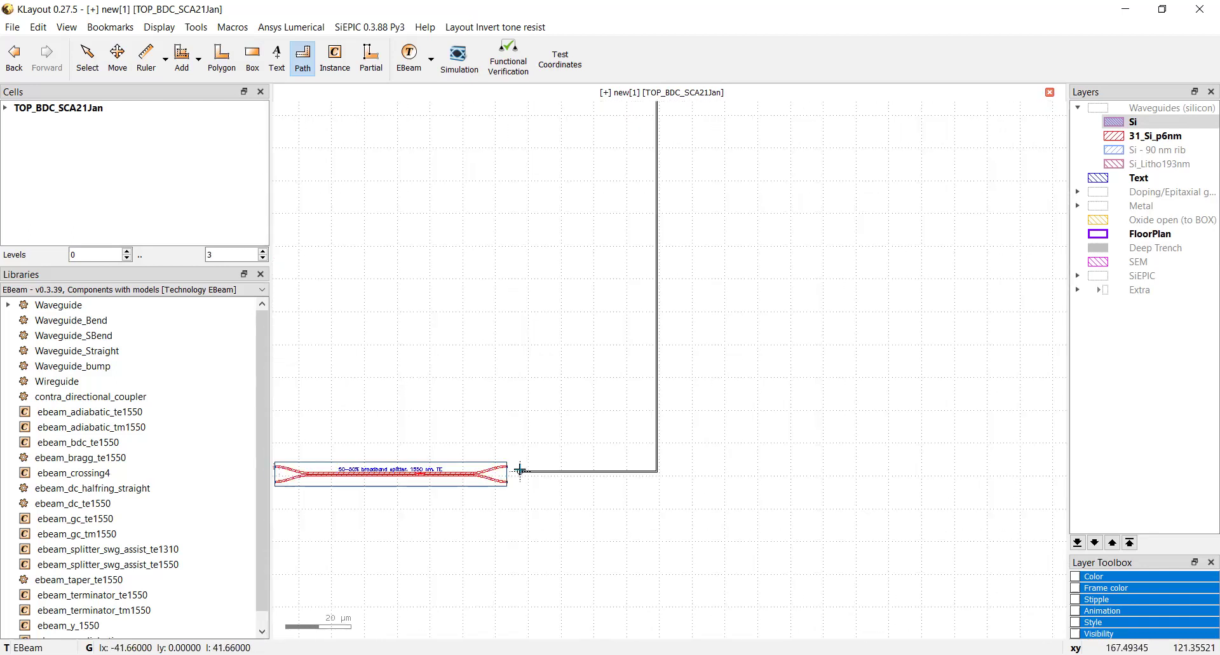
pyautogui.scroll(5, 520, 470)
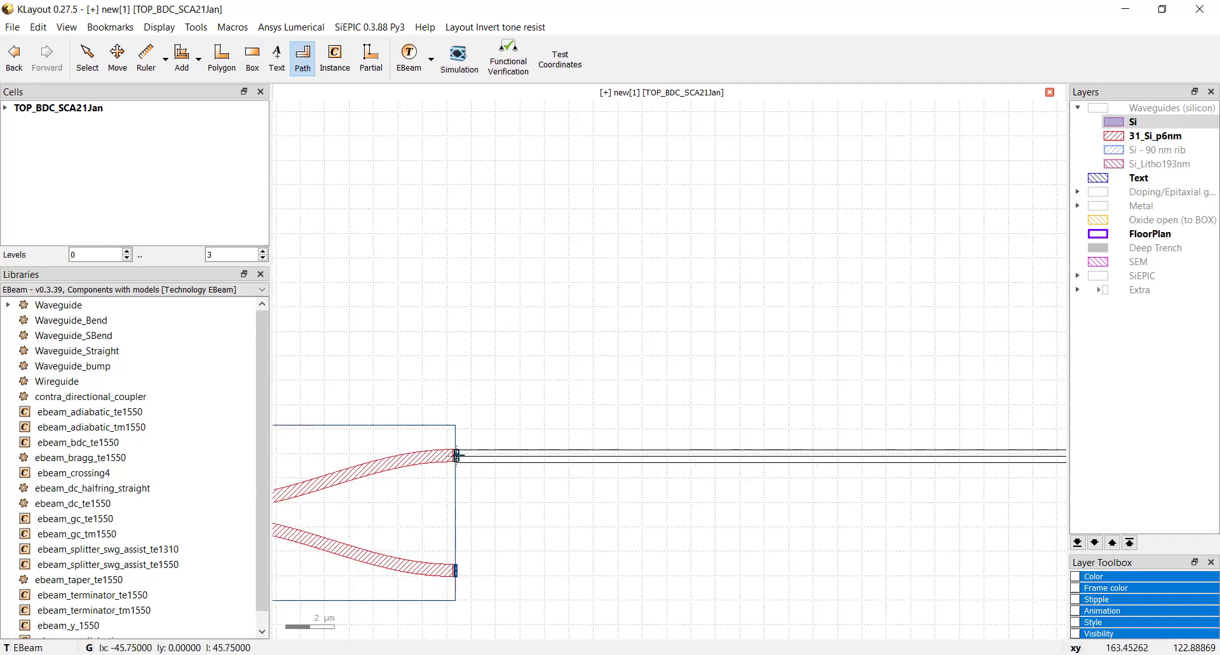
pyautogui.scroll(2, 456, 455)
pyautogui.scroll(2, 460, 455)
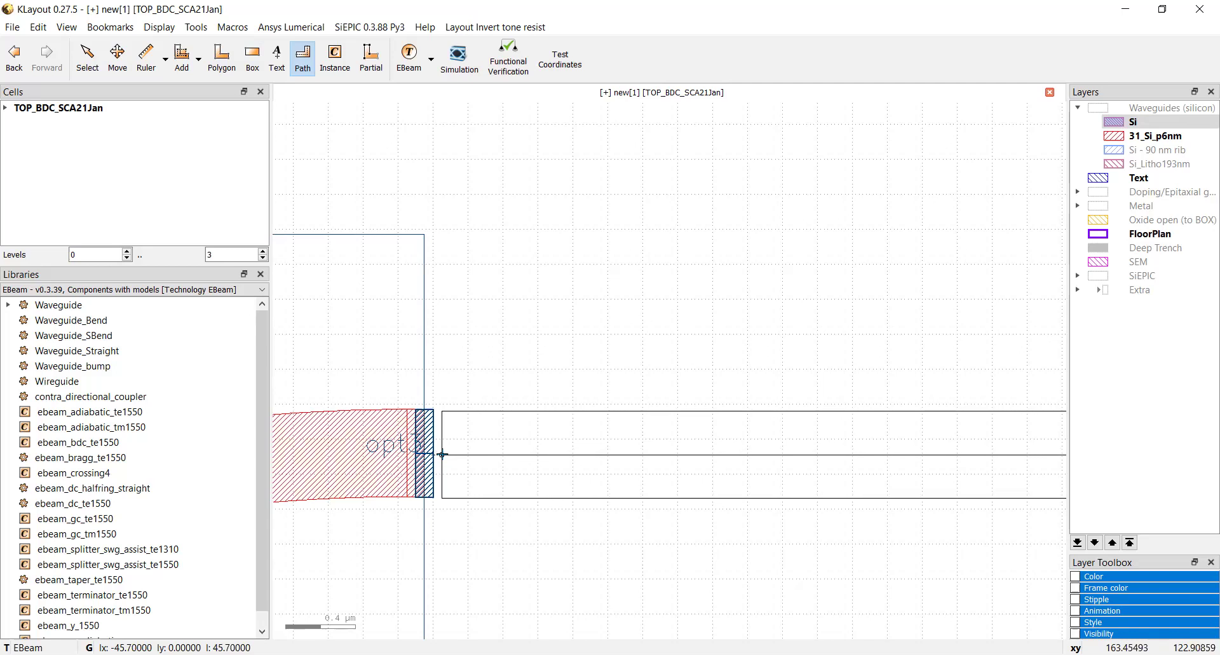
pyautogui.doubleClick(443, 454)
# Step: Draw a Si path from the bottom grating coupler's tip to the coupler's opt4 port: about 172 µm right, 108 µm up, 45 µm left
pyautogui.scroll(-5, 443, 455)
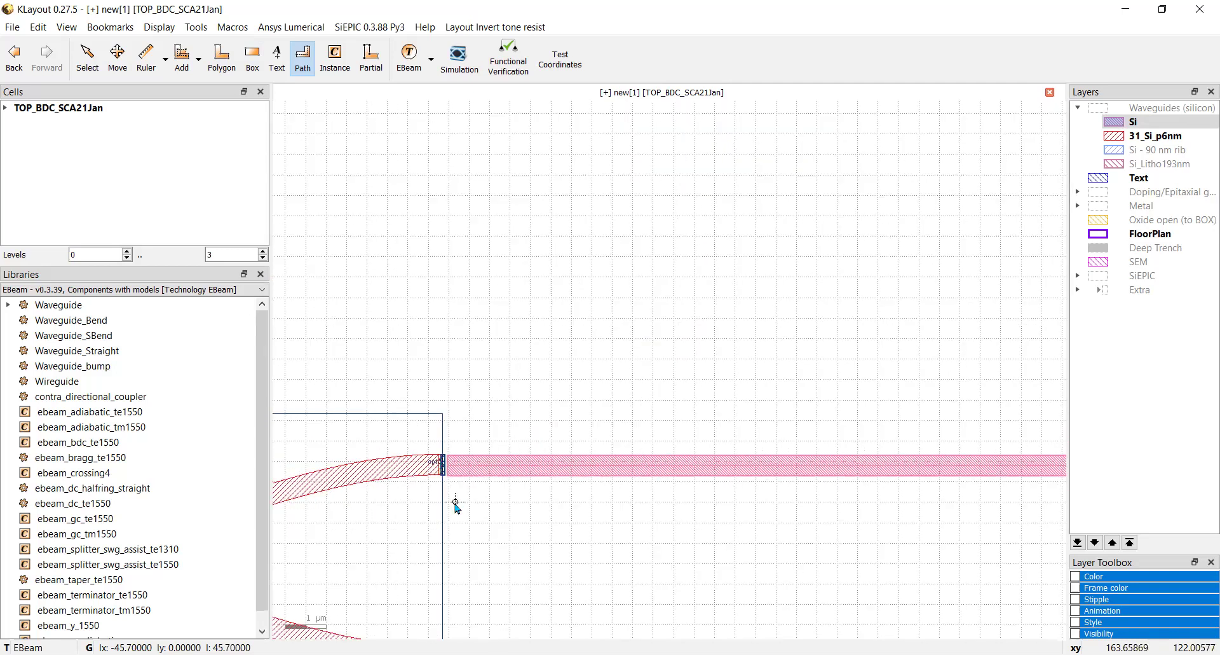
pyautogui.scroll(-5, 443, 543)
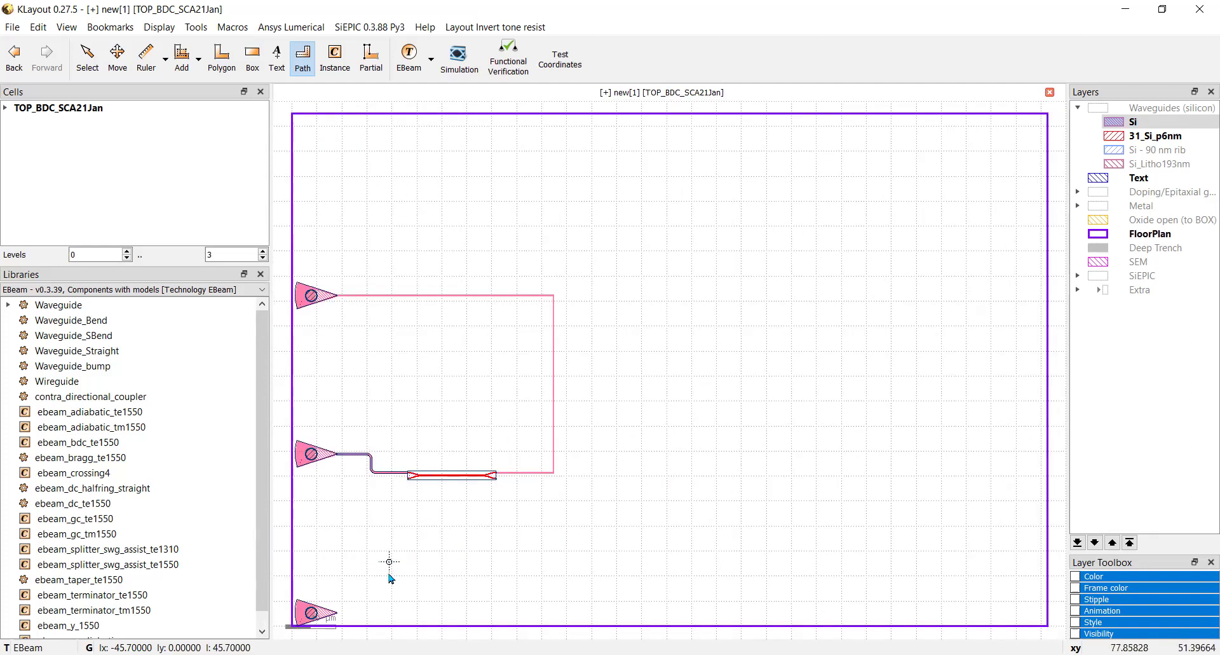
pyautogui.scroll(4, 337, 616)
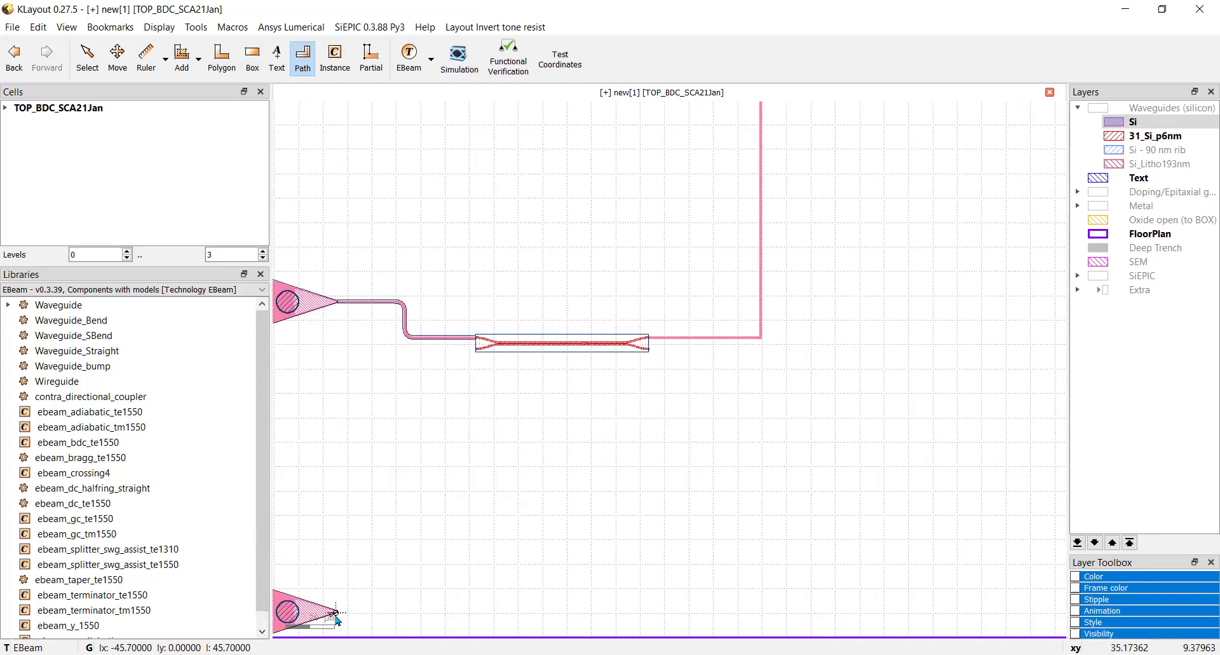
pyautogui.scroll(3, 338, 607)
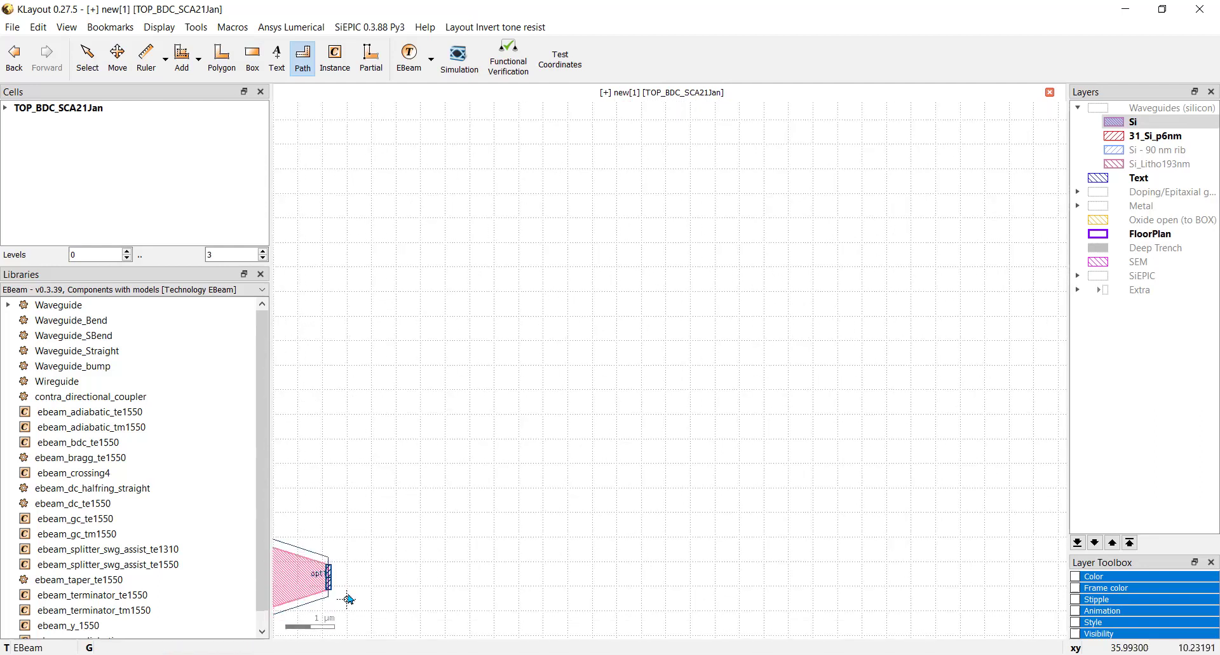
pyautogui.click(335, 569)
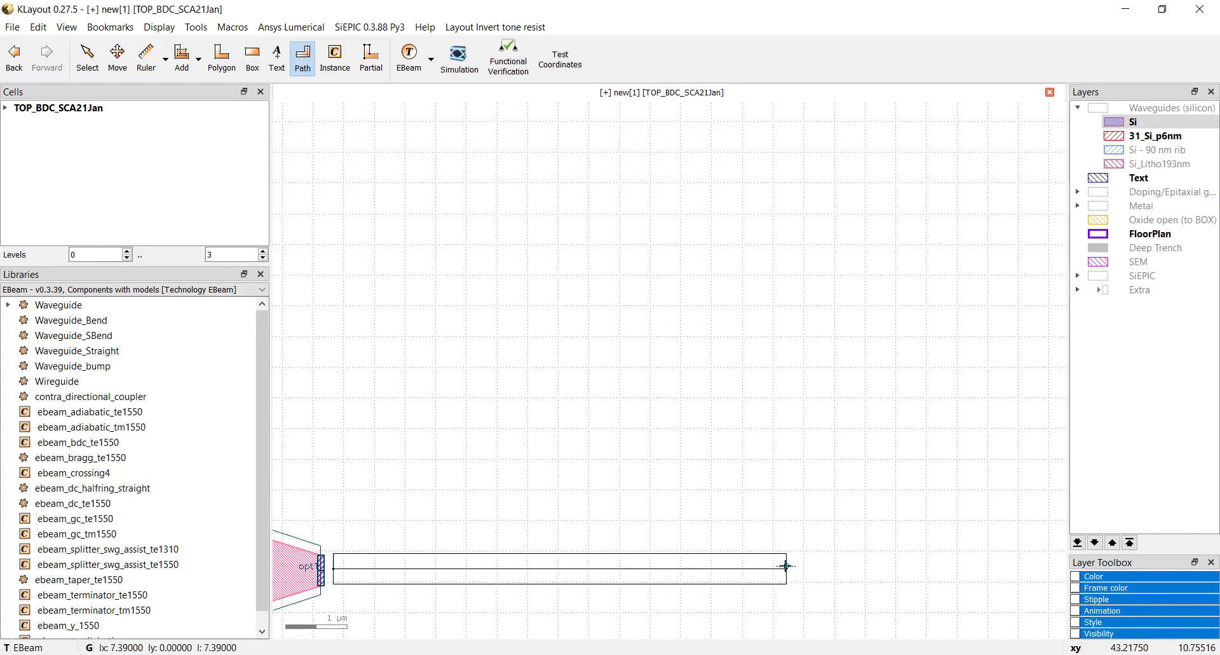
pyautogui.scroll(1, 786, 566)
pyautogui.scroll(-3, 786, 566)
pyautogui.scroll(1, 700, 569)
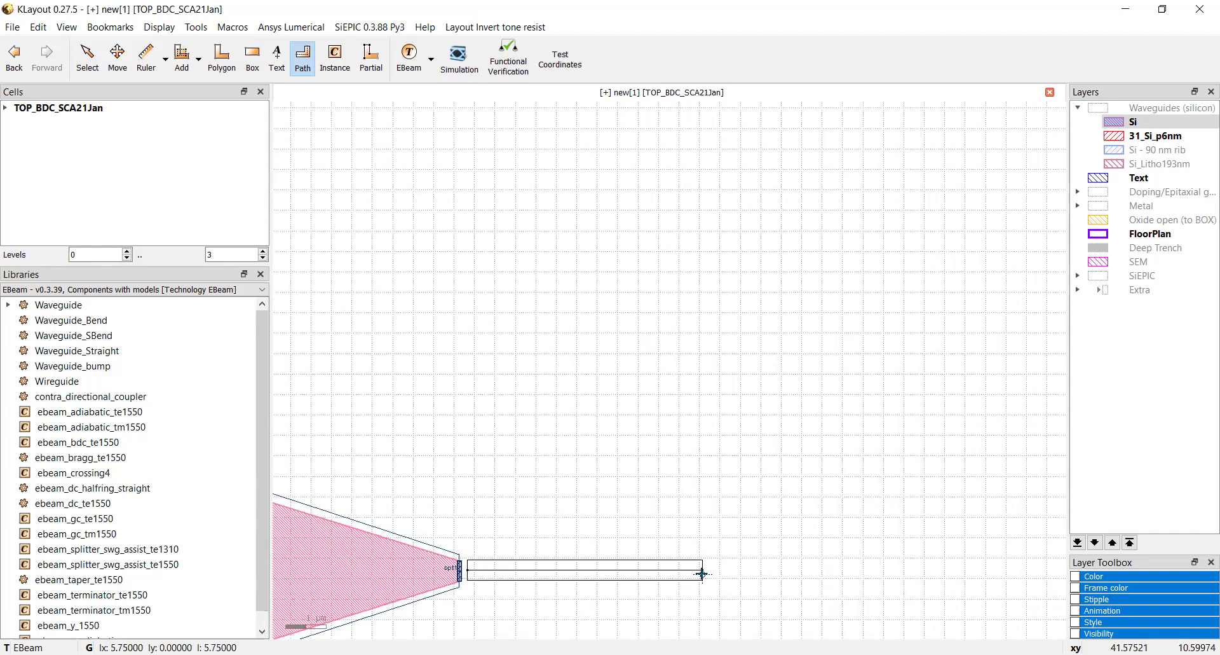
pyautogui.press('F2')
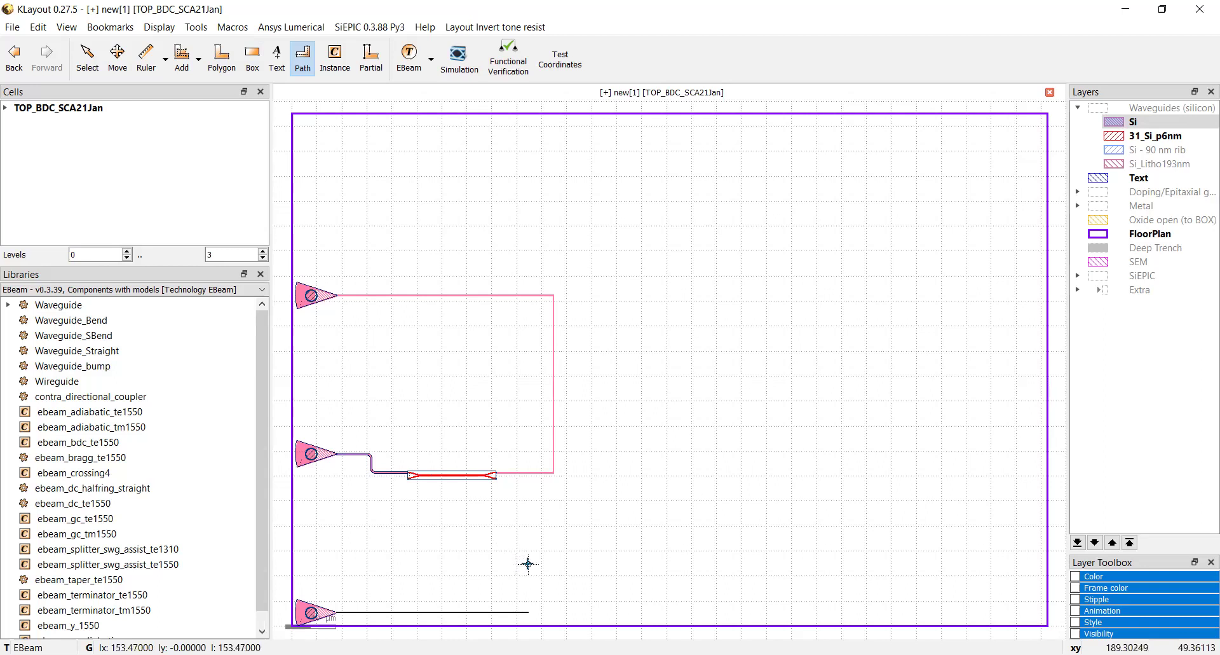
pyautogui.click(548, 559)
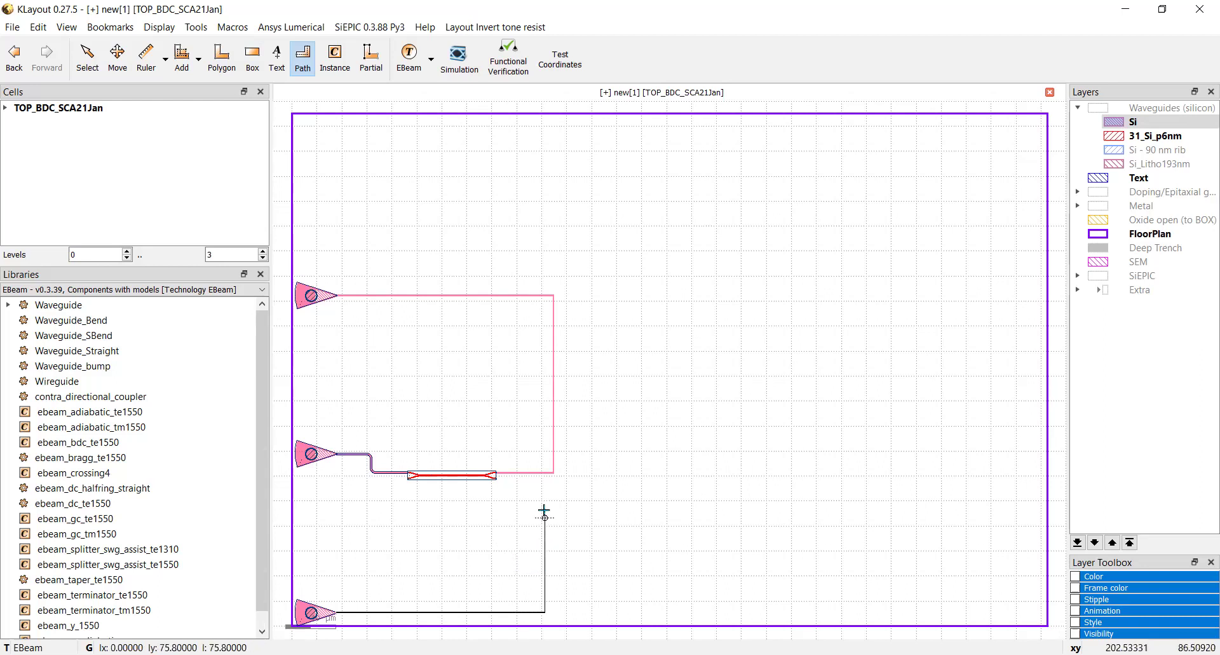
pyautogui.click(533, 478)
pyautogui.scroll(6, 498, 476)
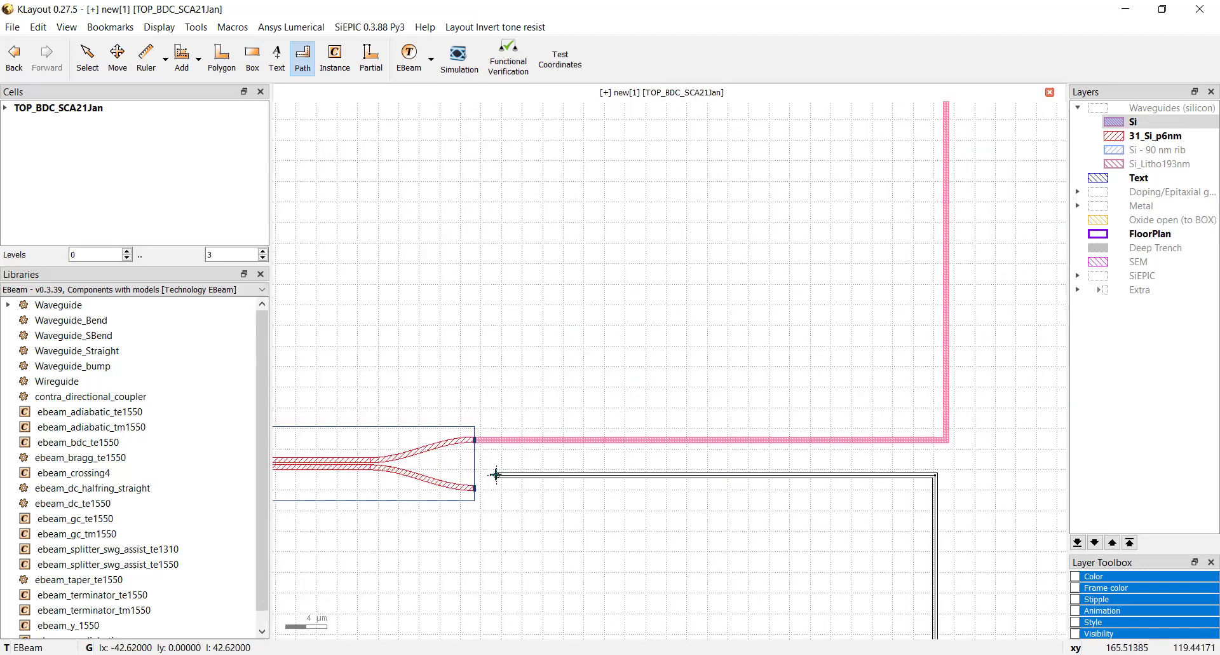
pyautogui.scroll(6, 480, 477)
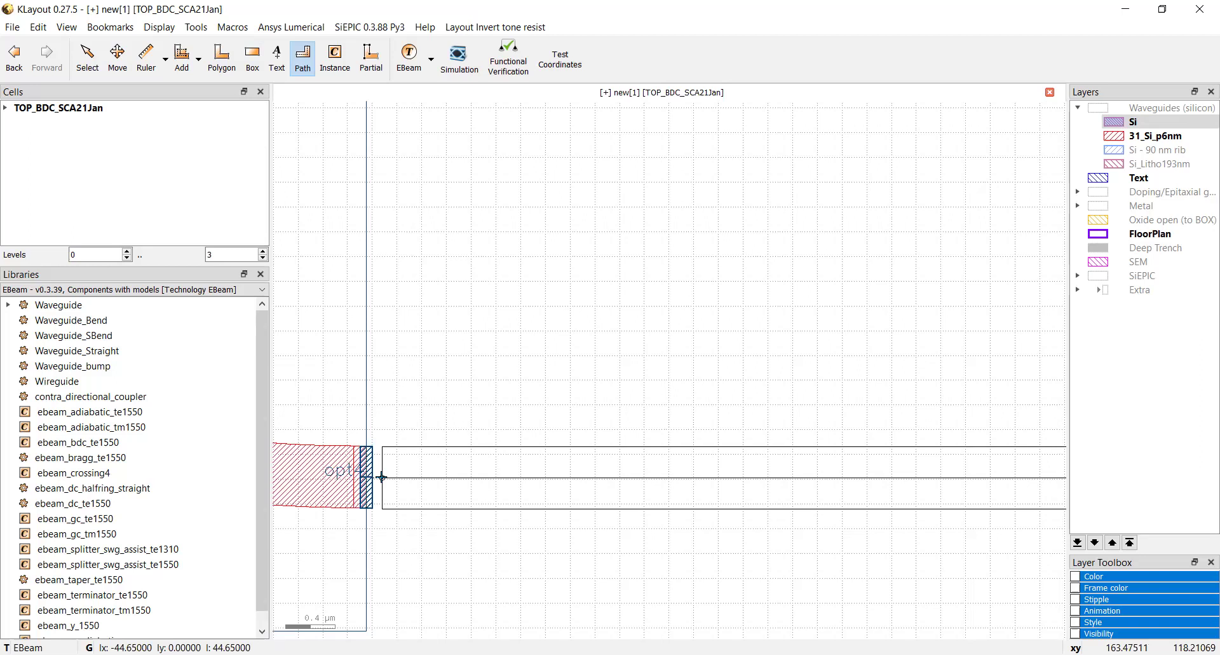
pyautogui.doubleClick(381, 477)
# Step: Convert the two Si paths from the top and bottom grating couplers into 0.5 µm wide waveguides
pyautogui.scroll(-2, 436, 429)
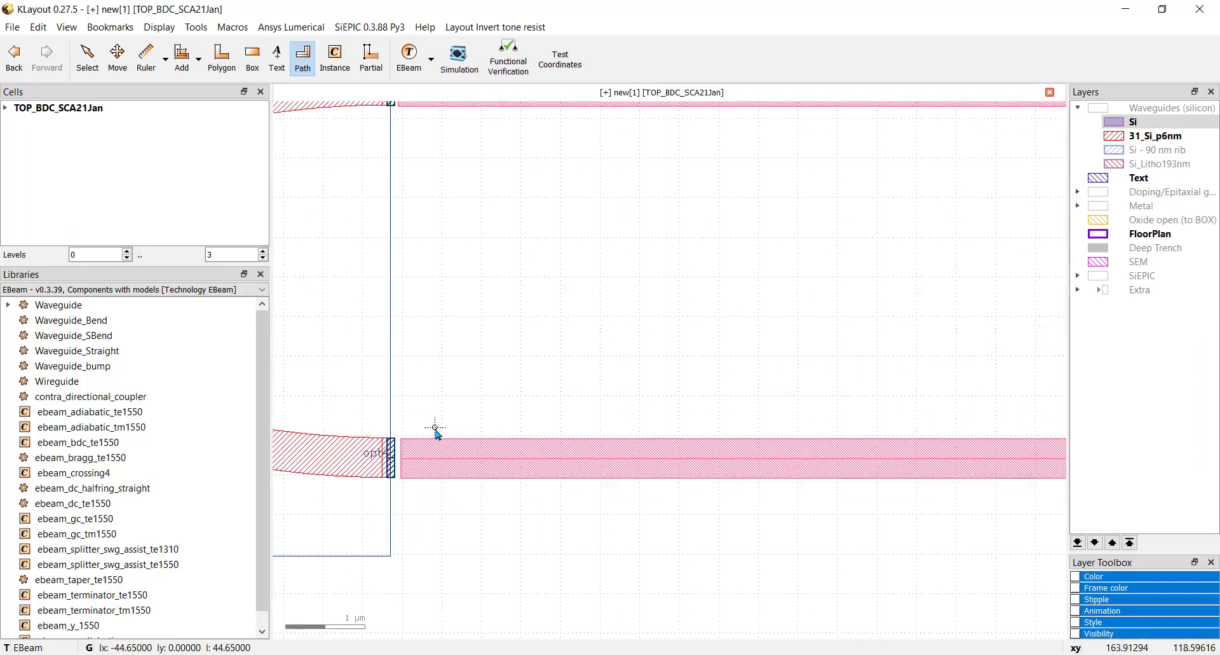
pyautogui.scroll(-2, 359, 239)
pyautogui.click(361, 26)
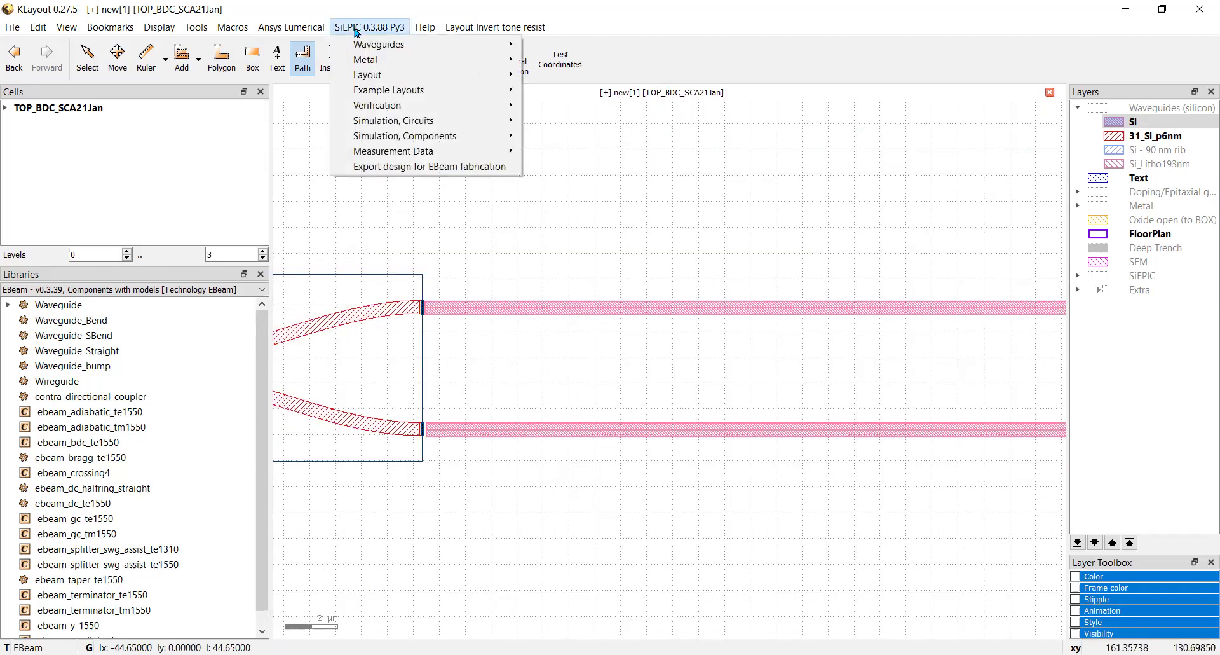
pyautogui.moveTo(383, 50)
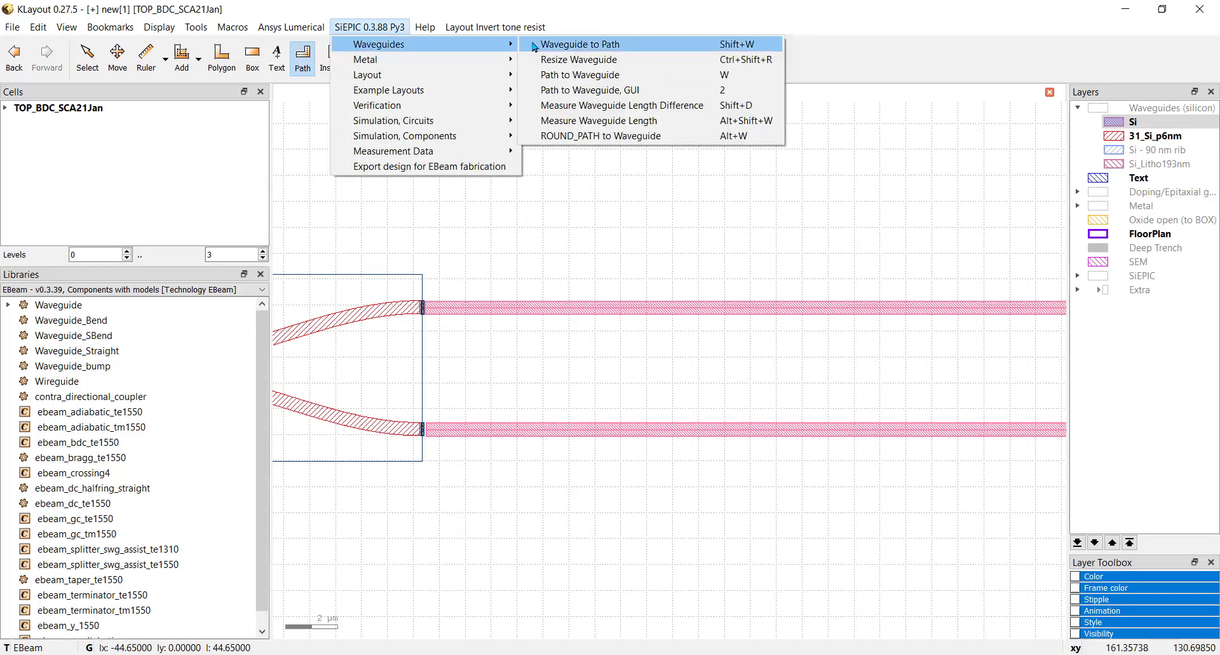
pyautogui.click(564, 77)
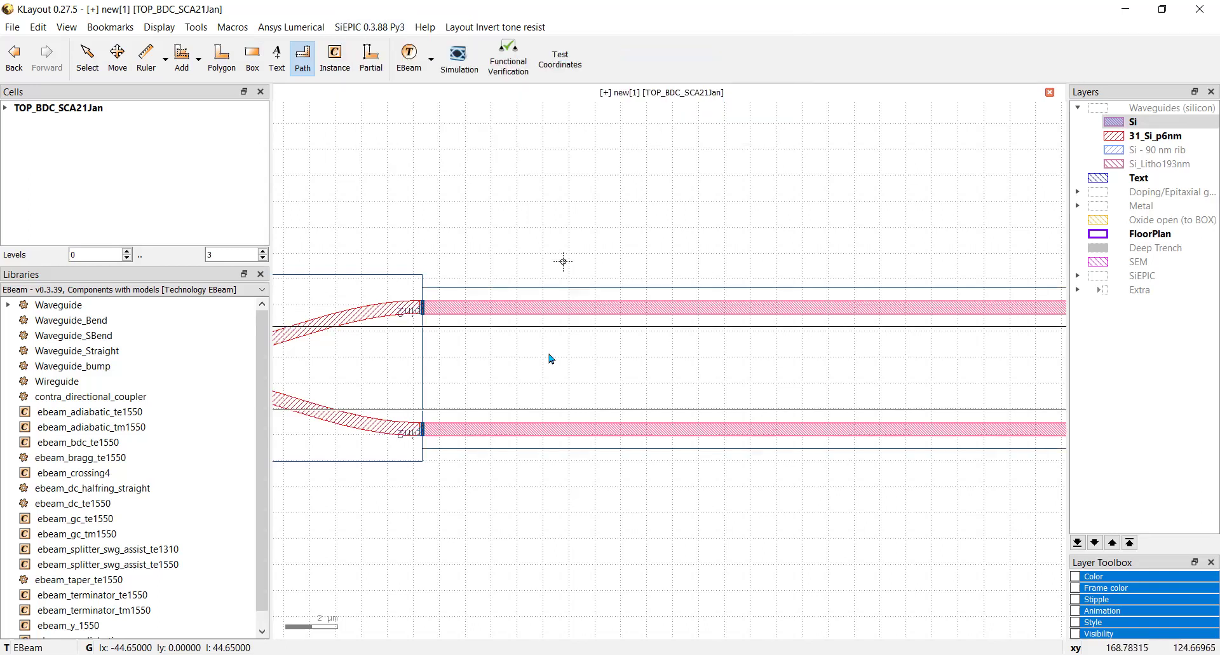
# Step: Inspect the waveguide routing between the grating couplers and the ebeam_bdc_te1550 coupler, including the connection at the coupler's input side
pyautogui.scroll(-4, 450, 436)
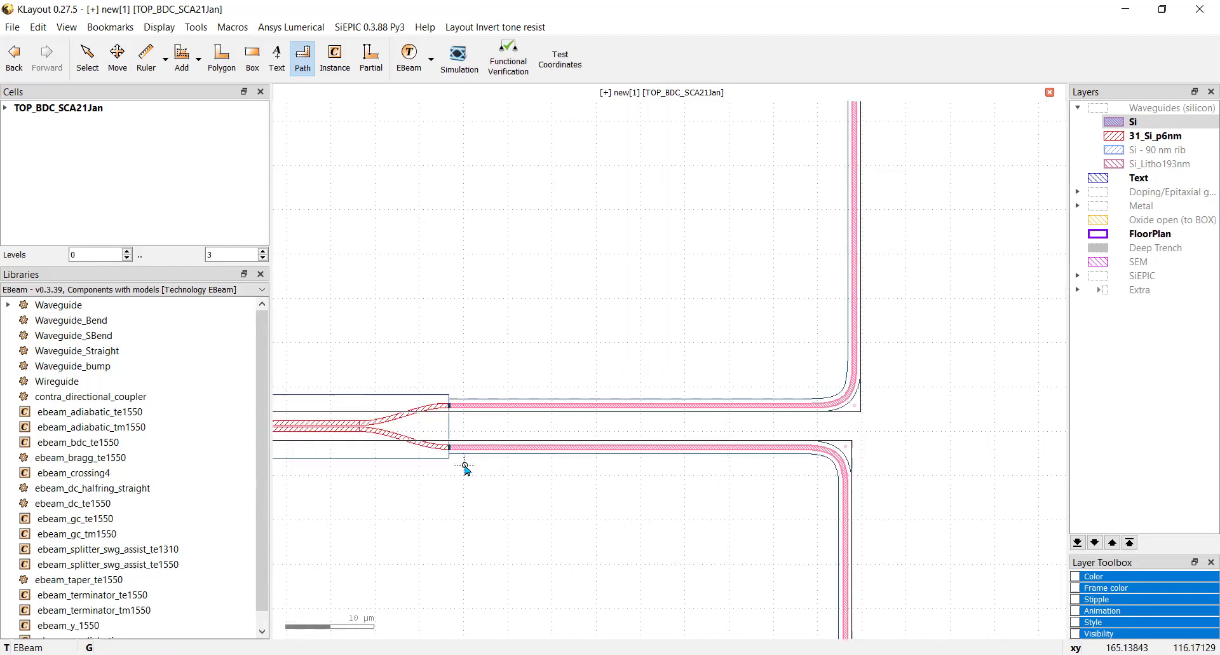
pyautogui.scroll(-6, 465, 472)
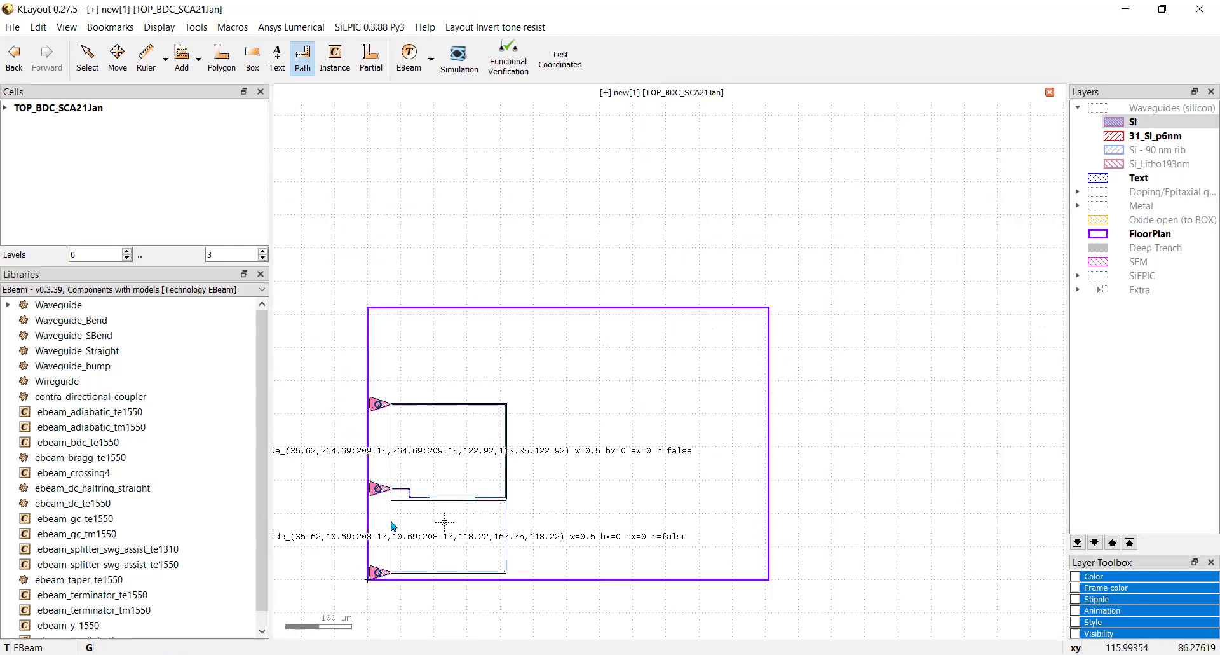
pyautogui.scroll(3, 365, 512)
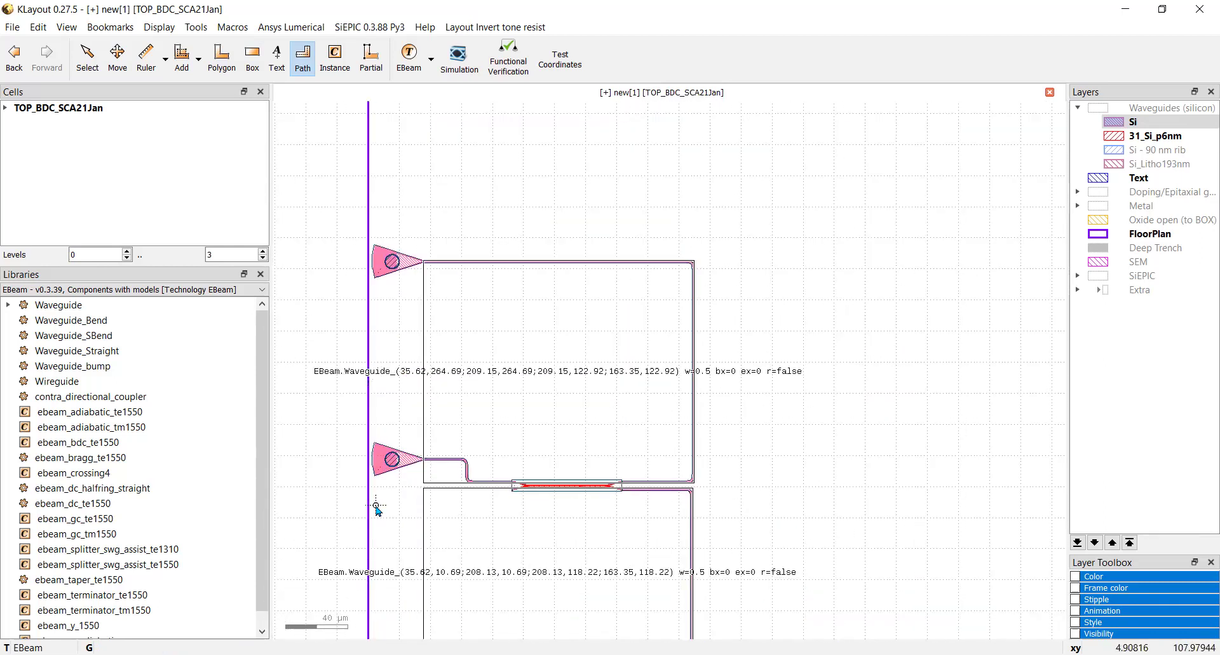
pyautogui.scroll(4, 511, 491)
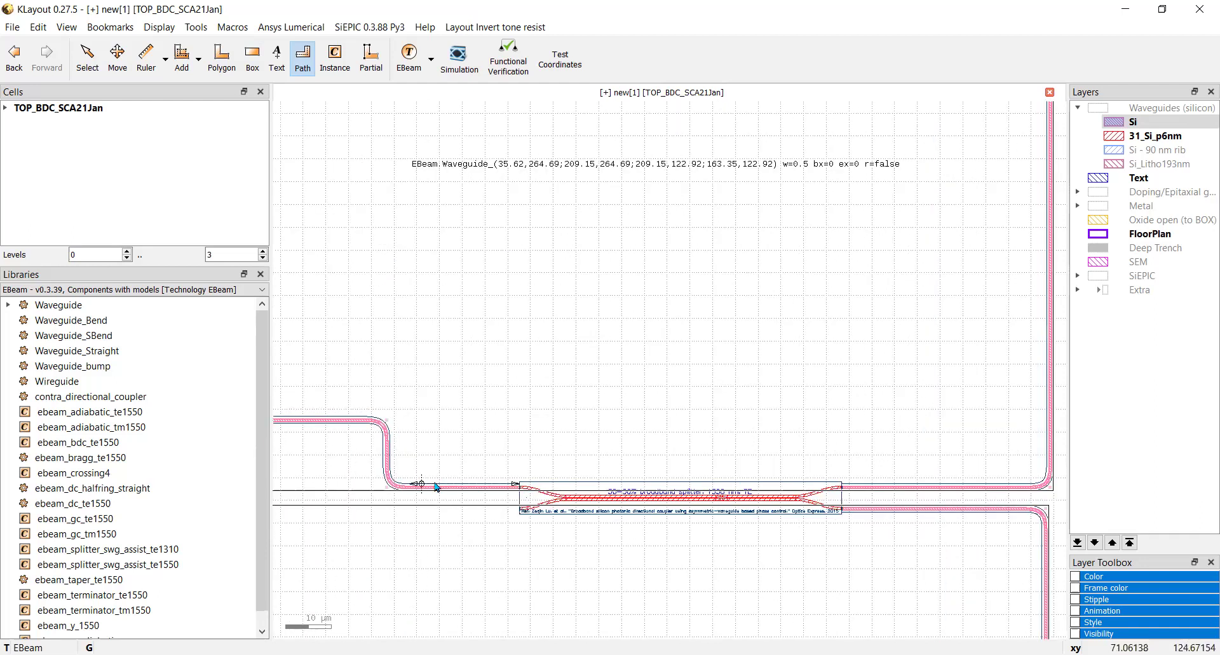
pyautogui.scroll(3, 482, 493)
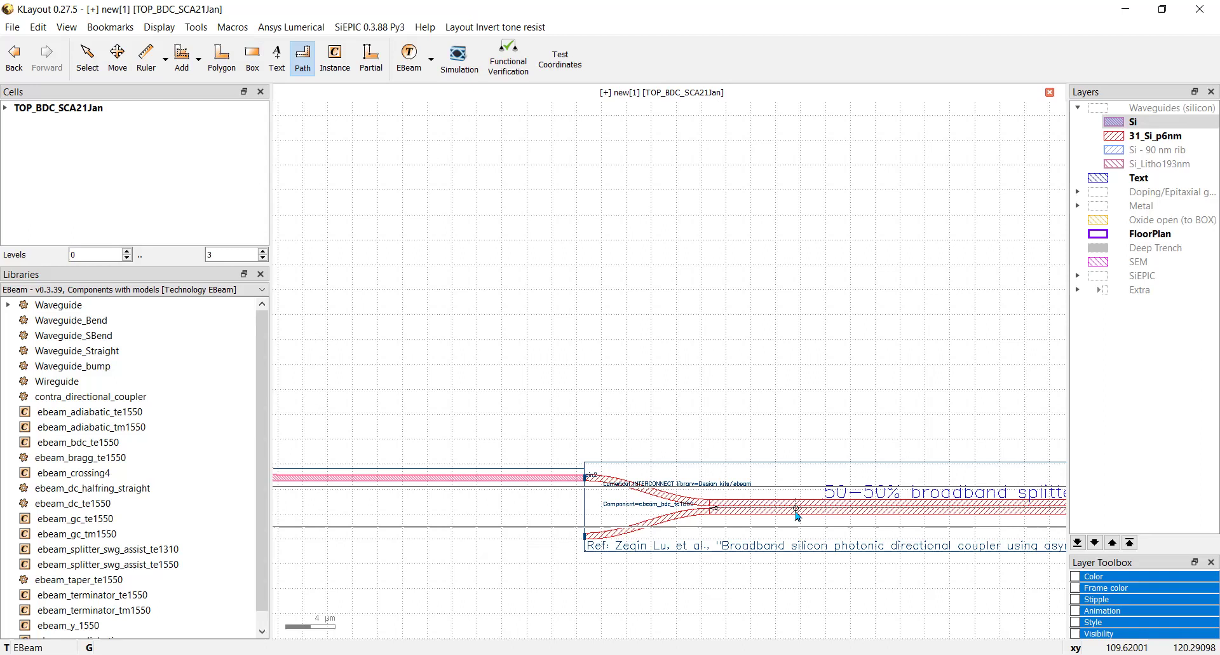
pyautogui.scroll(-5, 798, 515)
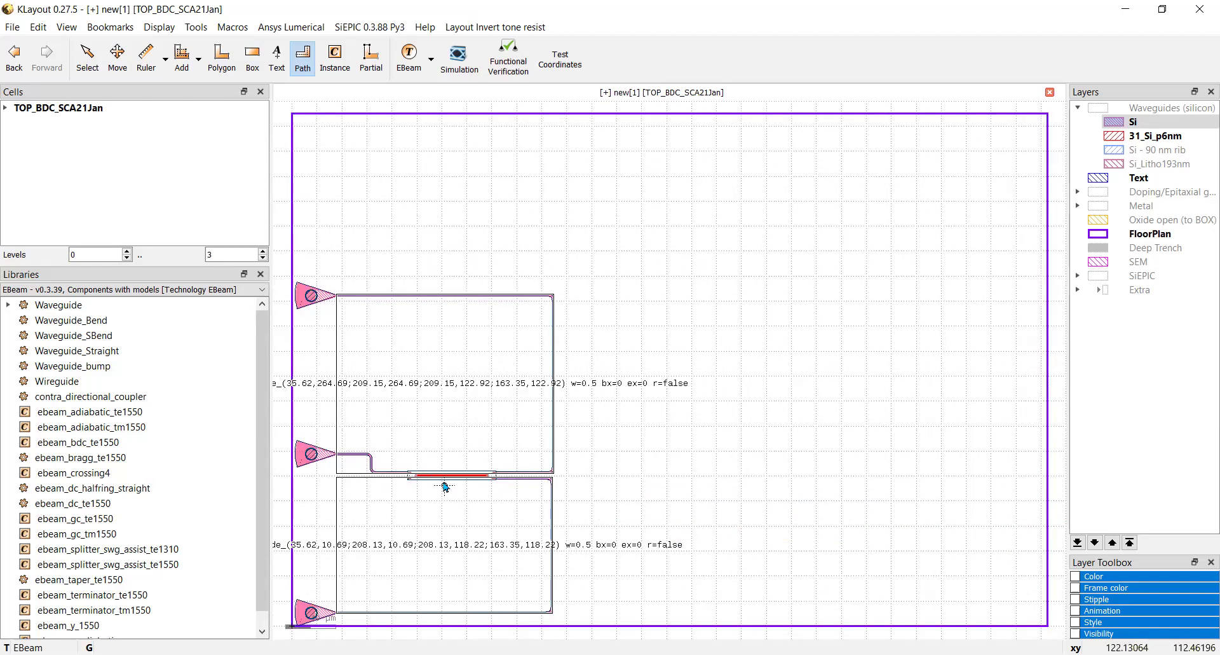
# Step: Examine the ebeam_bdc_te1550 coupler's two parallel arms and tapered central section, and review the complete circuit within the floor plan
pyautogui.scroll(3, 444, 482)
pyautogui.scroll(3, 443, 483)
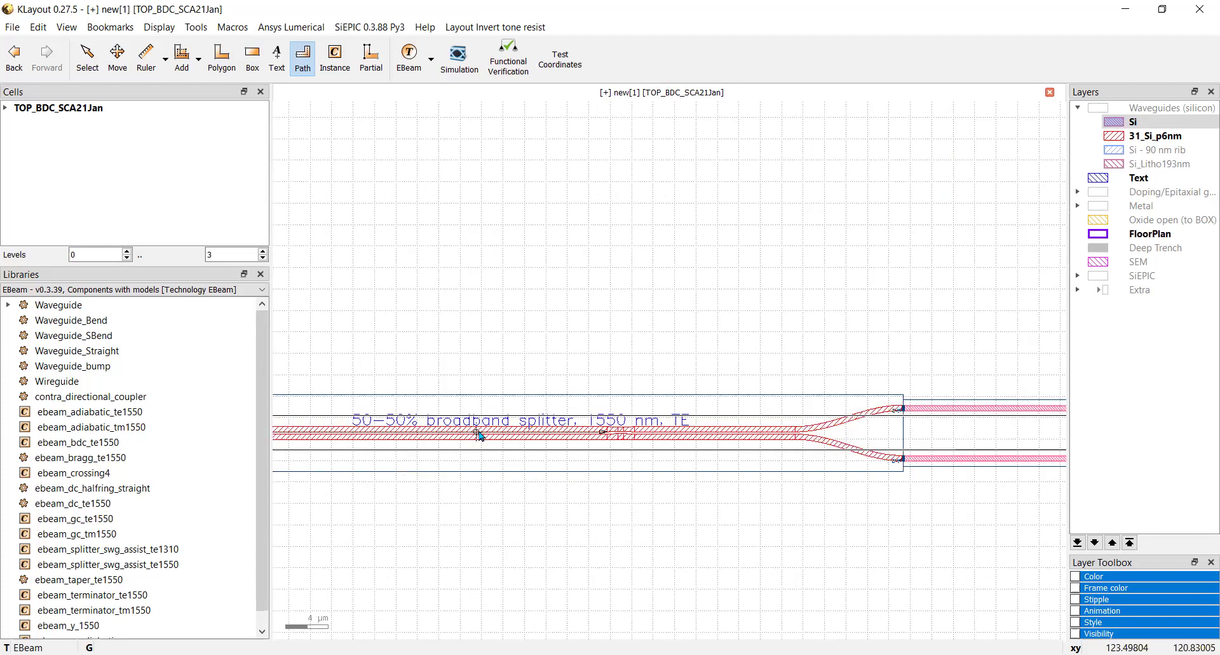
pyautogui.scroll(3, 617, 438)
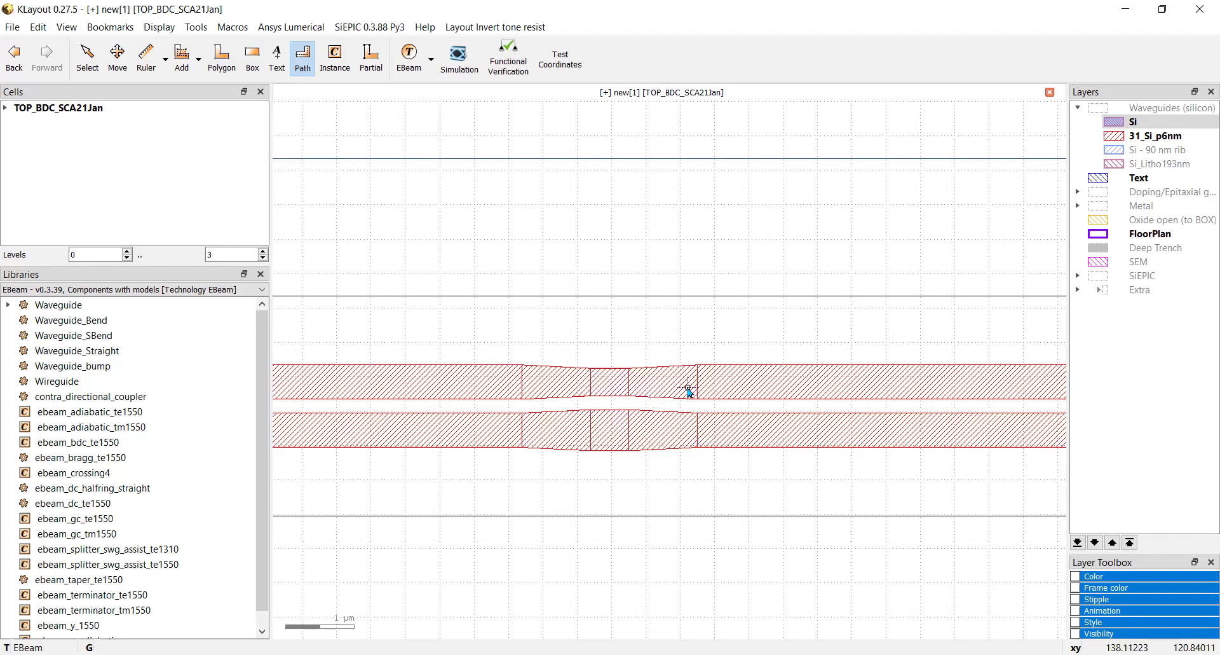
pyautogui.click(635, 414)
pyautogui.press('Escape')
pyautogui.click(628, 434)
pyautogui.scroll(-2, 537, 453)
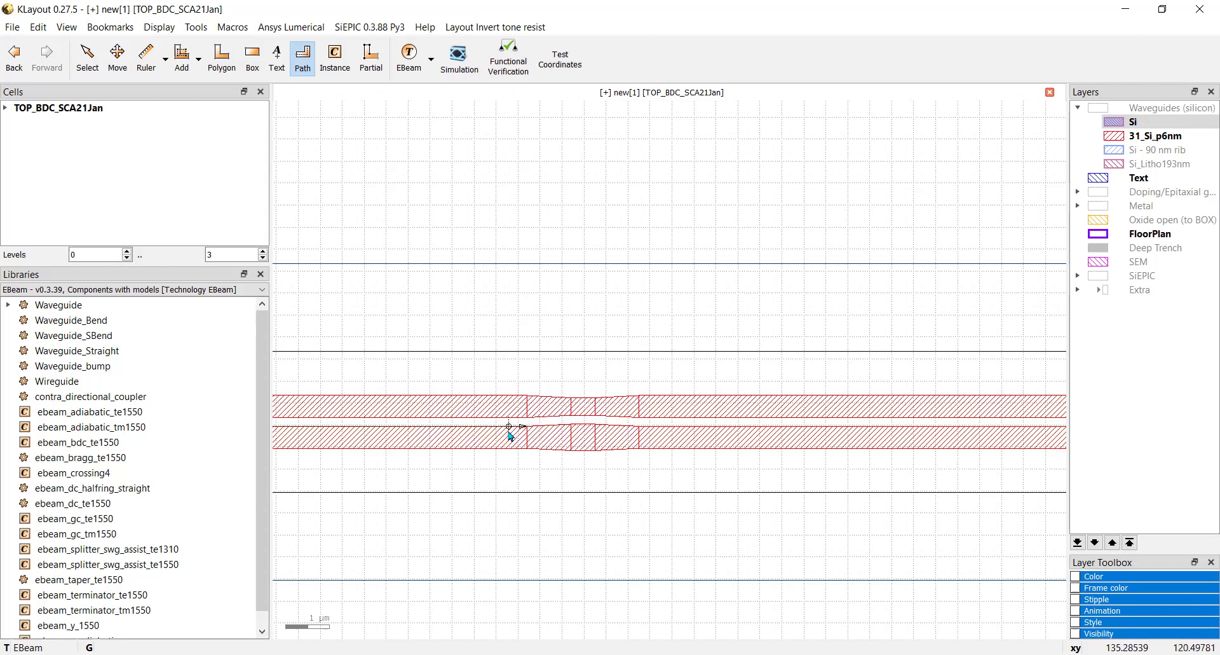
pyautogui.scroll(-1, 510, 438)
pyautogui.scroll(-5, 510, 438)
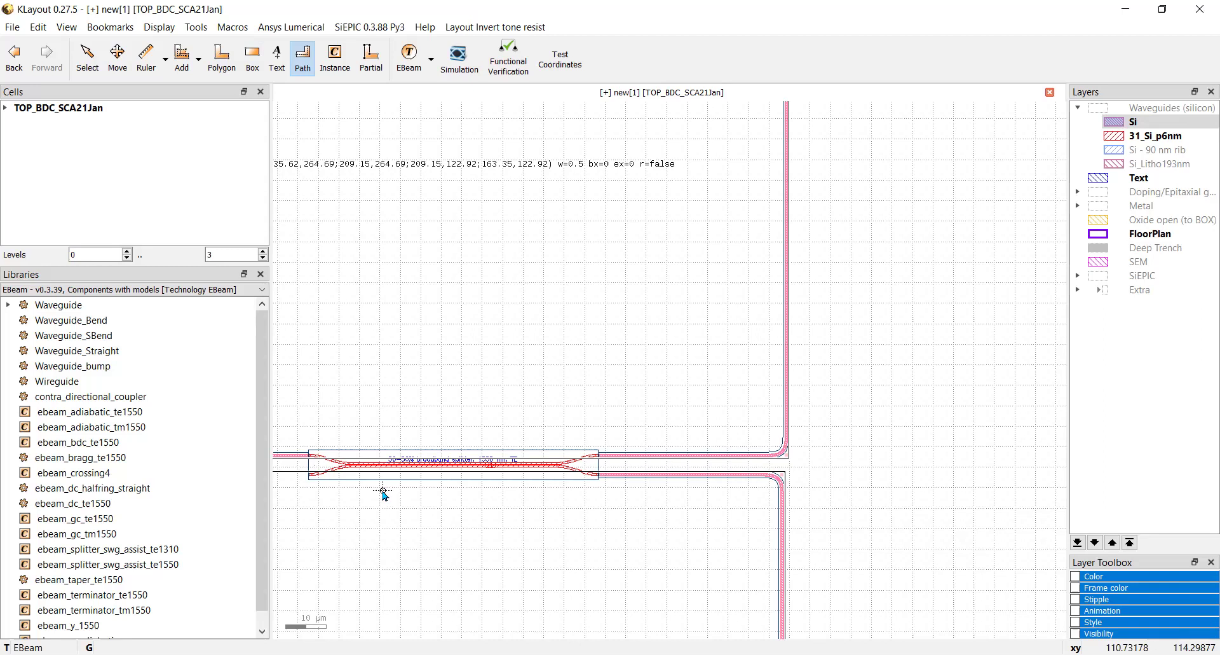
pyautogui.scroll(-3, 384, 493)
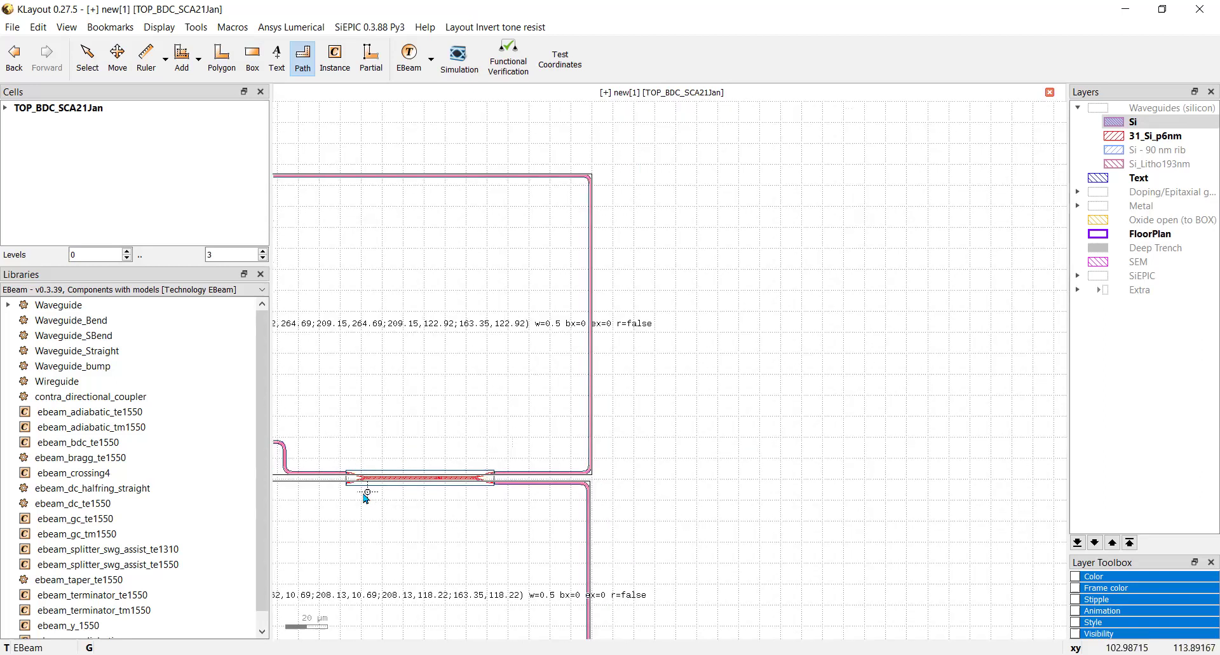
pyautogui.scroll(-3, 367, 491)
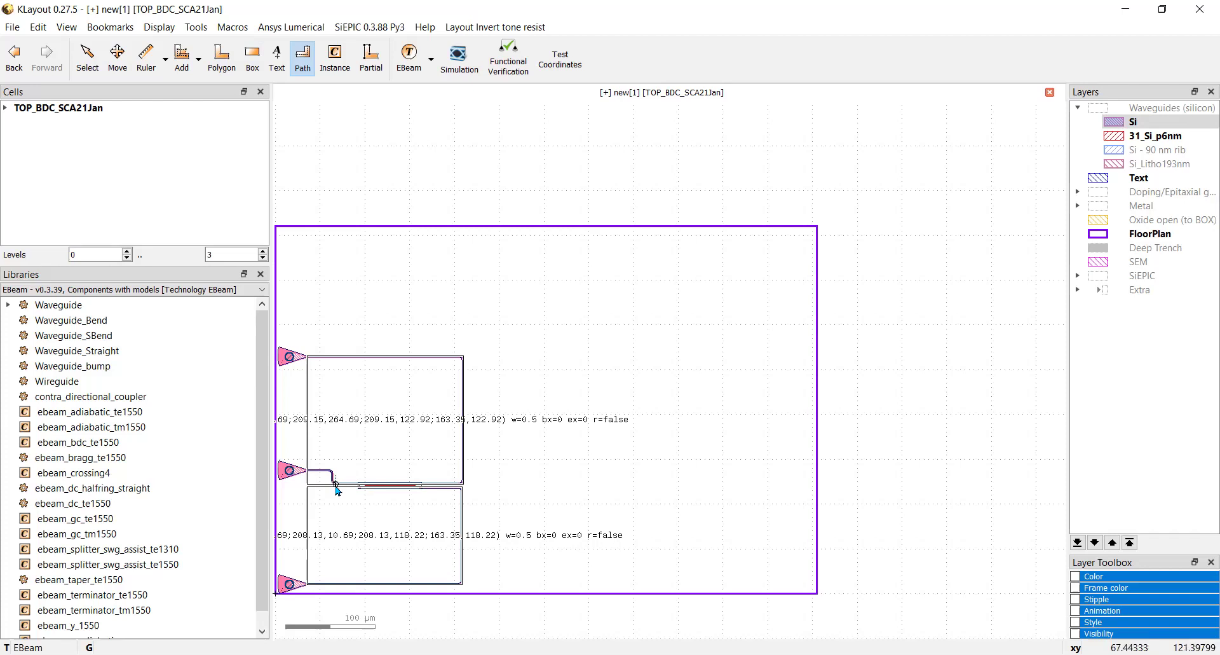
pyautogui.scroll(1, 337, 488)
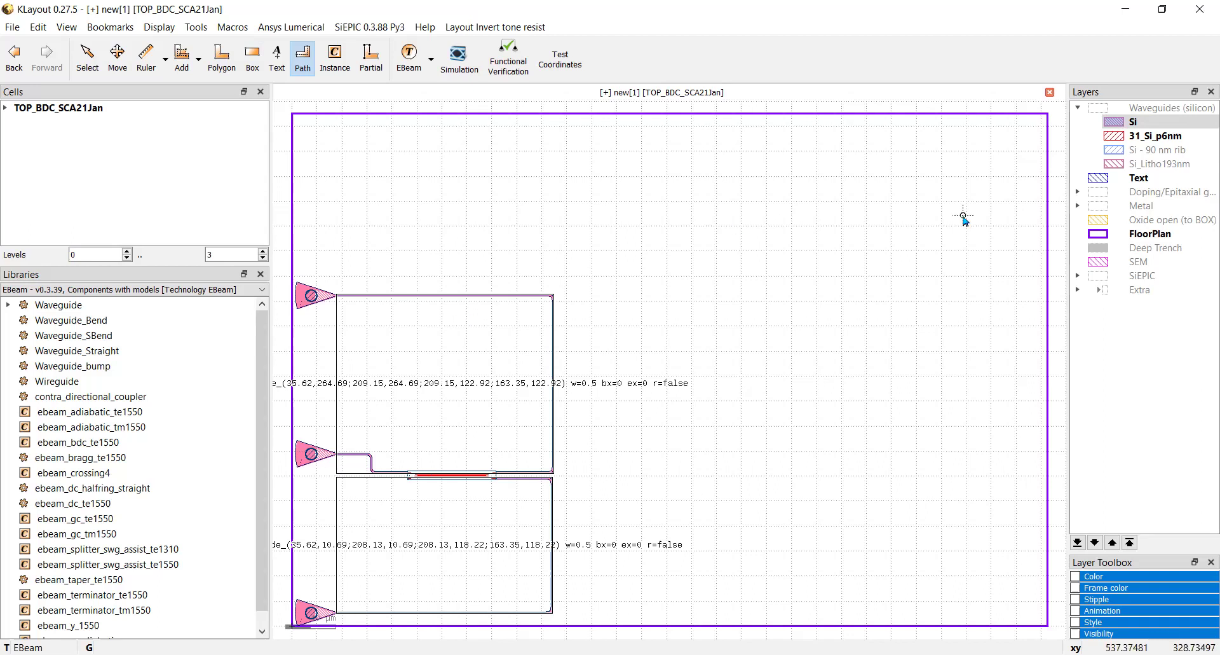
# Step: Start a text label on the Text layer with the string Opt_in_TE_BDC_SCA21Jan
pyautogui.click(1102, 179)
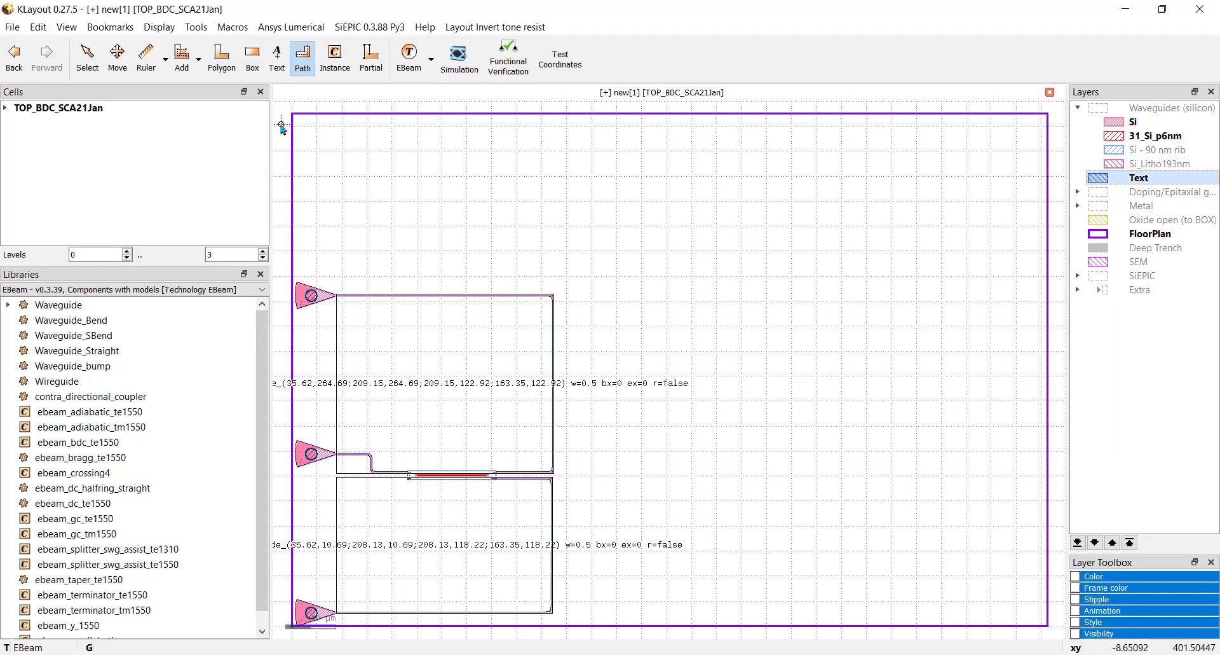
pyautogui.doubleClick(277, 57)
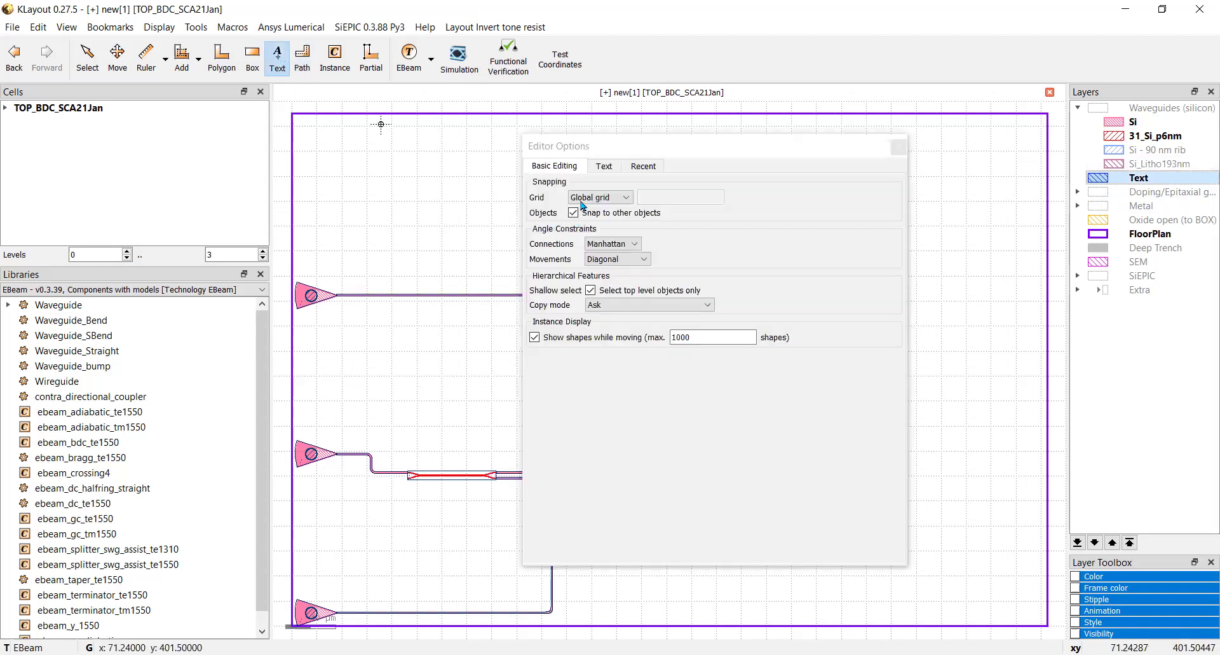
pyautogui.click(603, 168)
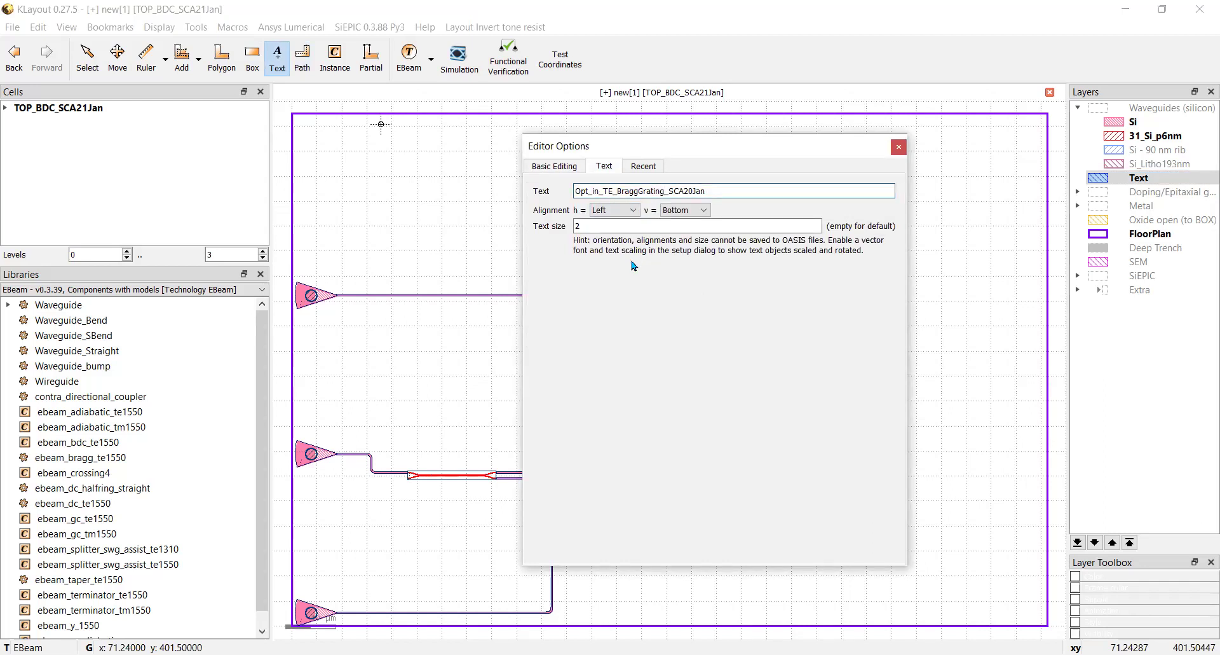
pyautogui.press('BackSpace')
pyautogui.press('BackSpace')
pyautogui.press('BackSpace')
pyautogui.press('BackSpace')
pyautogui.press('BackSpace')
pyautogui.press('BackSpace')
pyautogui.press('BackSpace')
pyautogui.press('BackSpace')
pyautogui.press('BackSpace')
pyautogui.press('BackSpace')
pyautogui.press('BackSpace')
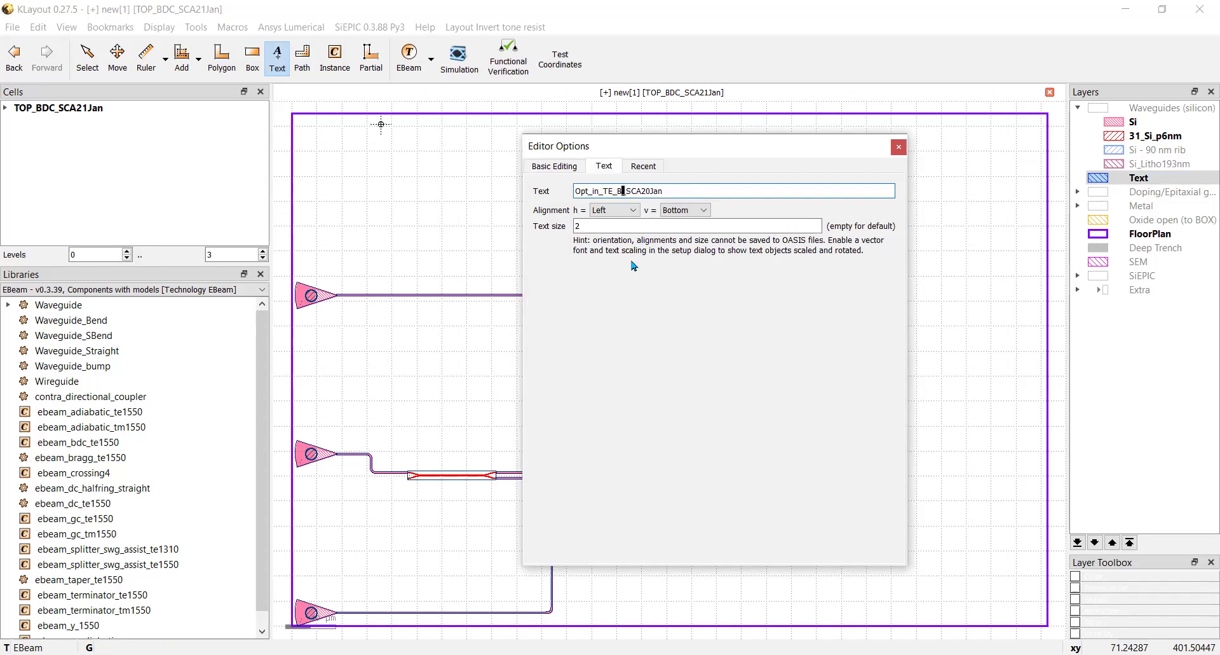
pyautogui.write('DC_')
pyautogui.click(659, 190)
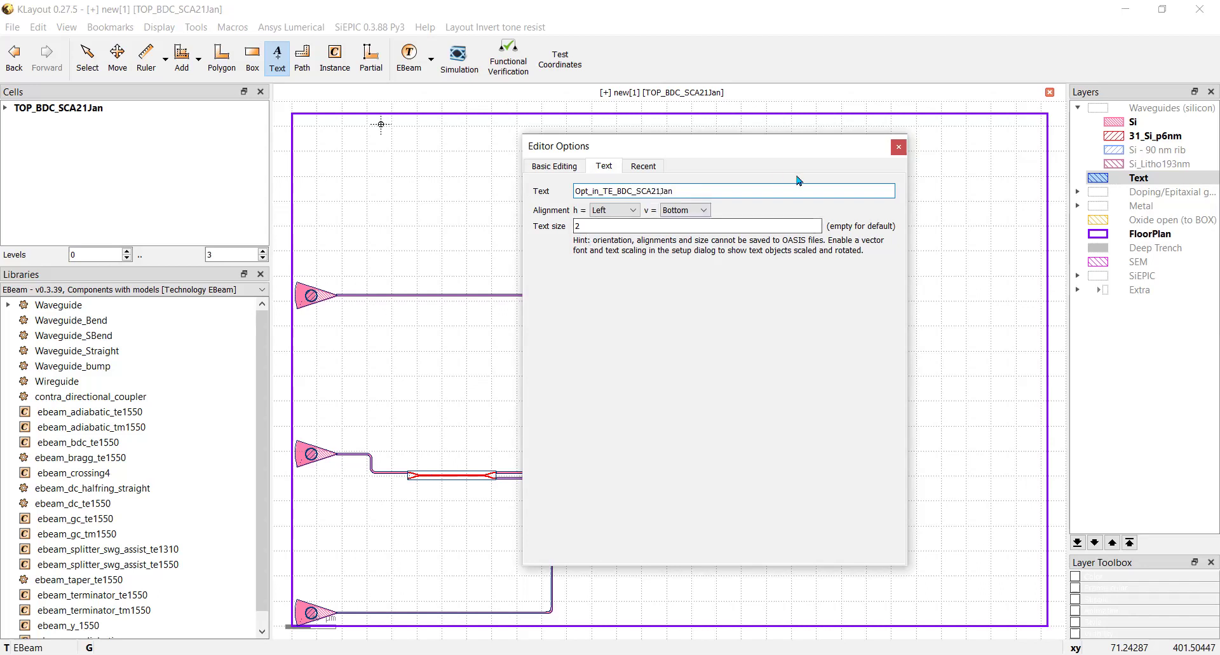
pyautogui.click(900, 147)
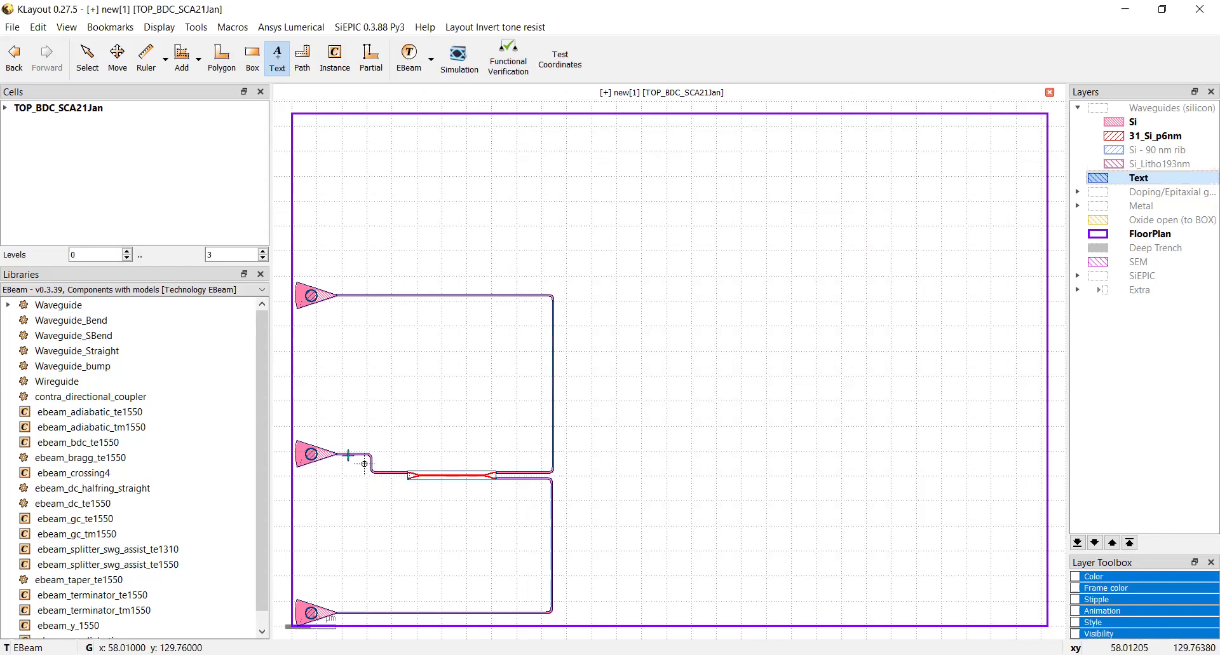
# Step: Place the label at the middle grating coupler's tip, centred on the pin where its waveguide begins
pyautogui.scroll(2, 327, 452)
pyautogui.scroll(5, 327, 452)
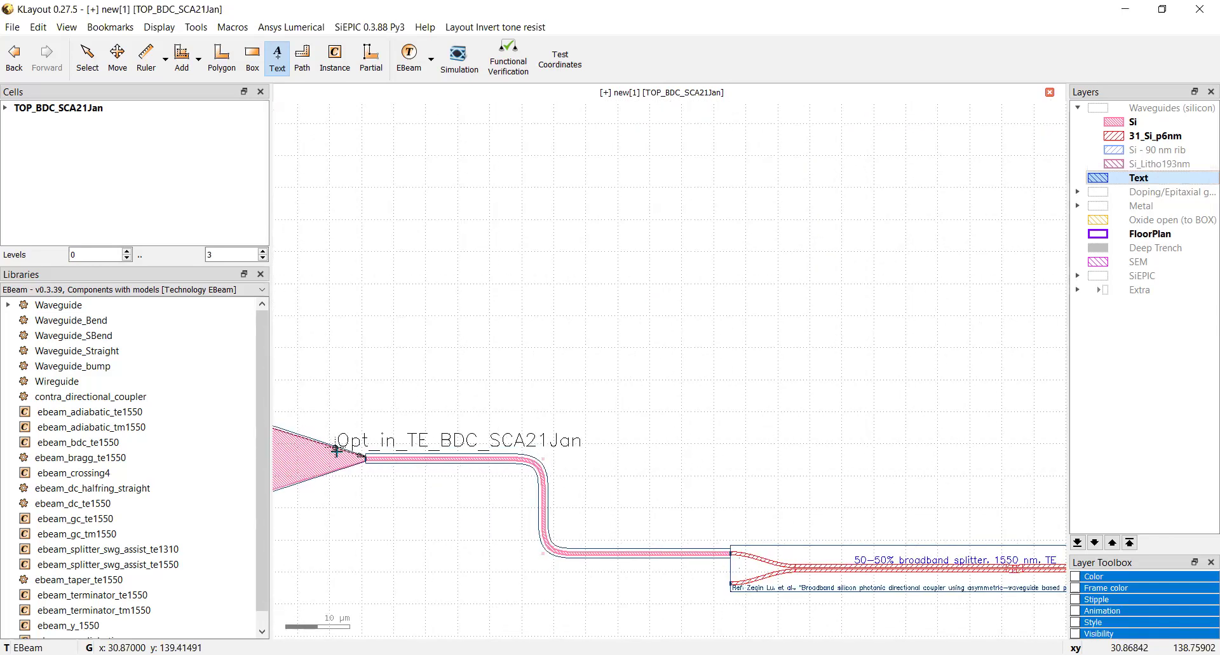
pyautogui.scroll(4, 366, 458)
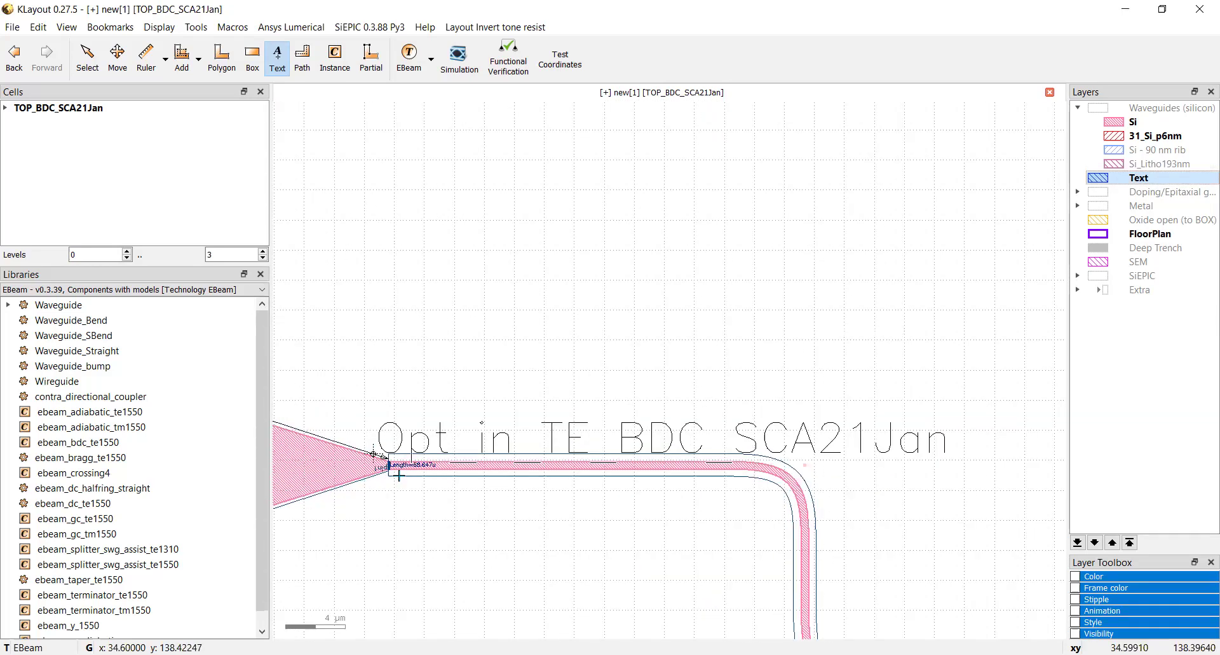
pyautogui.scroll(2, 388, 476)
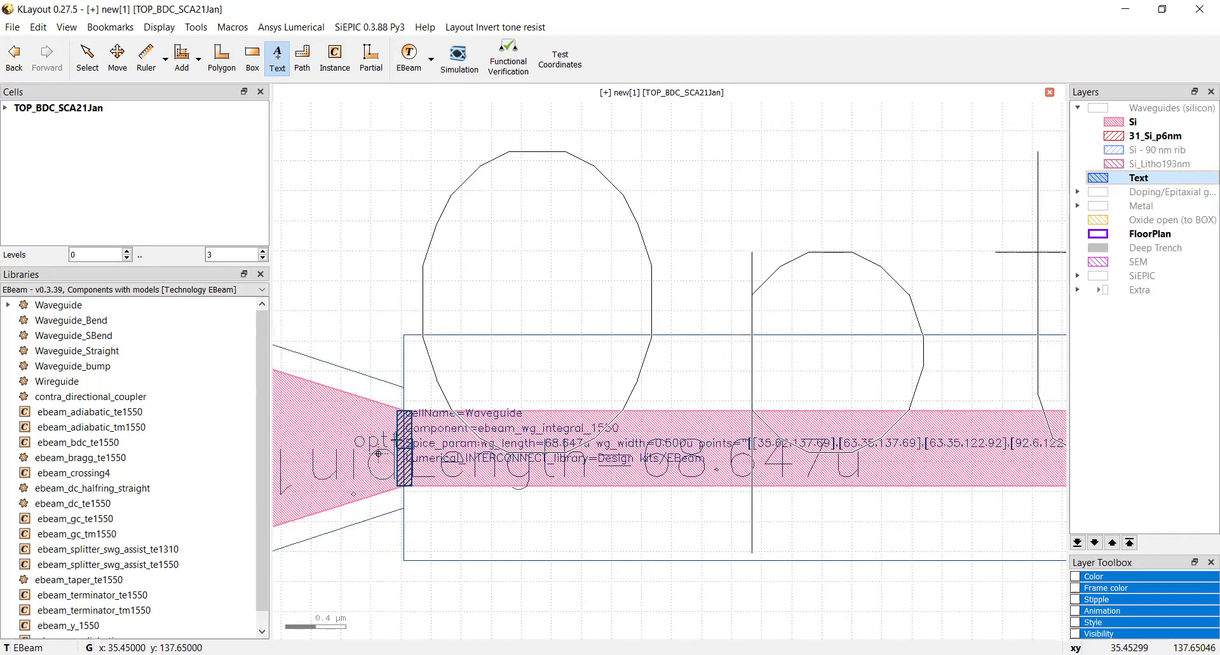
pyautogui.scroll(2, 397, 448)
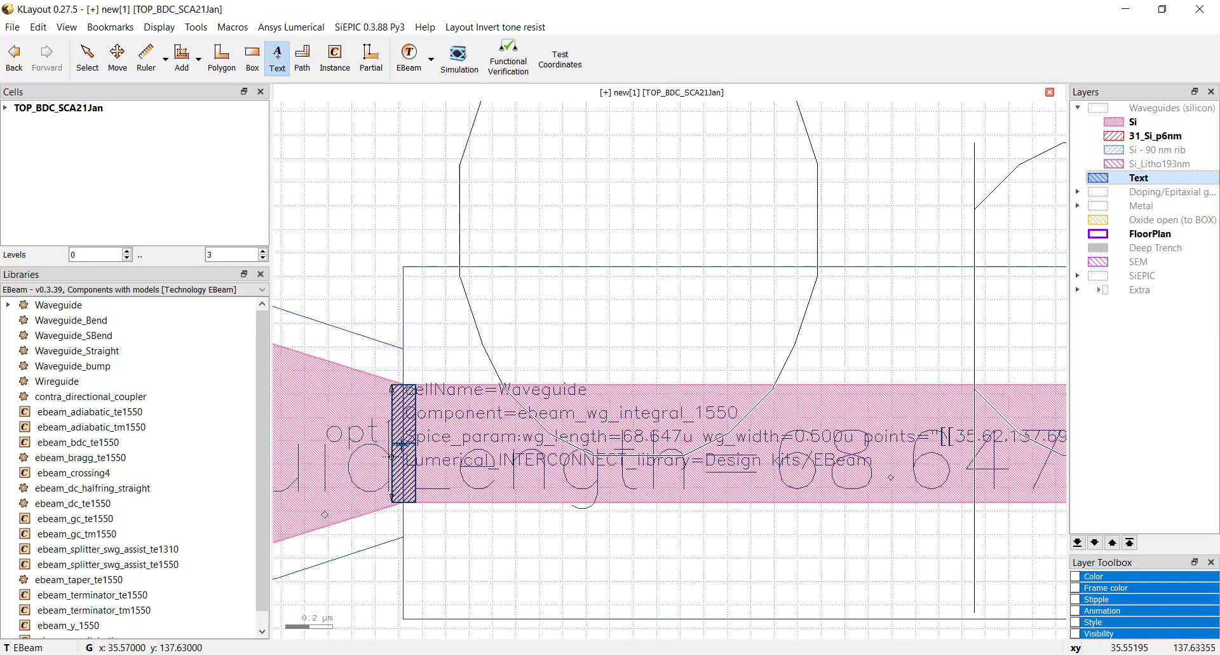
pyautogui.click(403, 443)
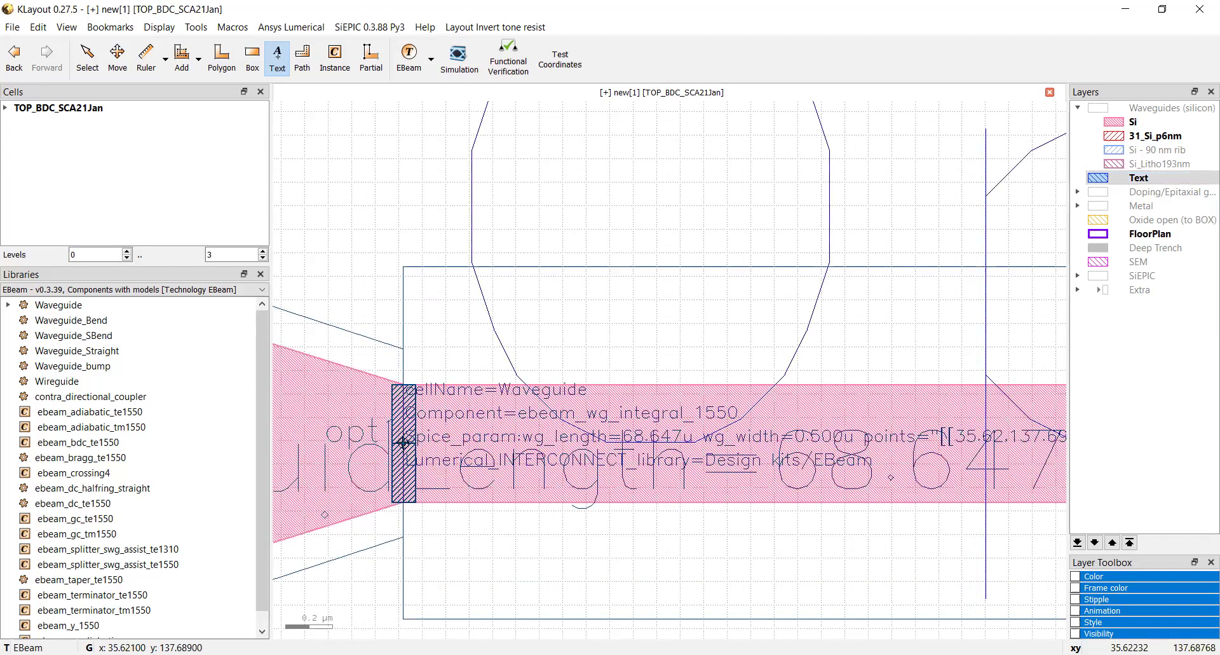
pyautogui.press('Escape')
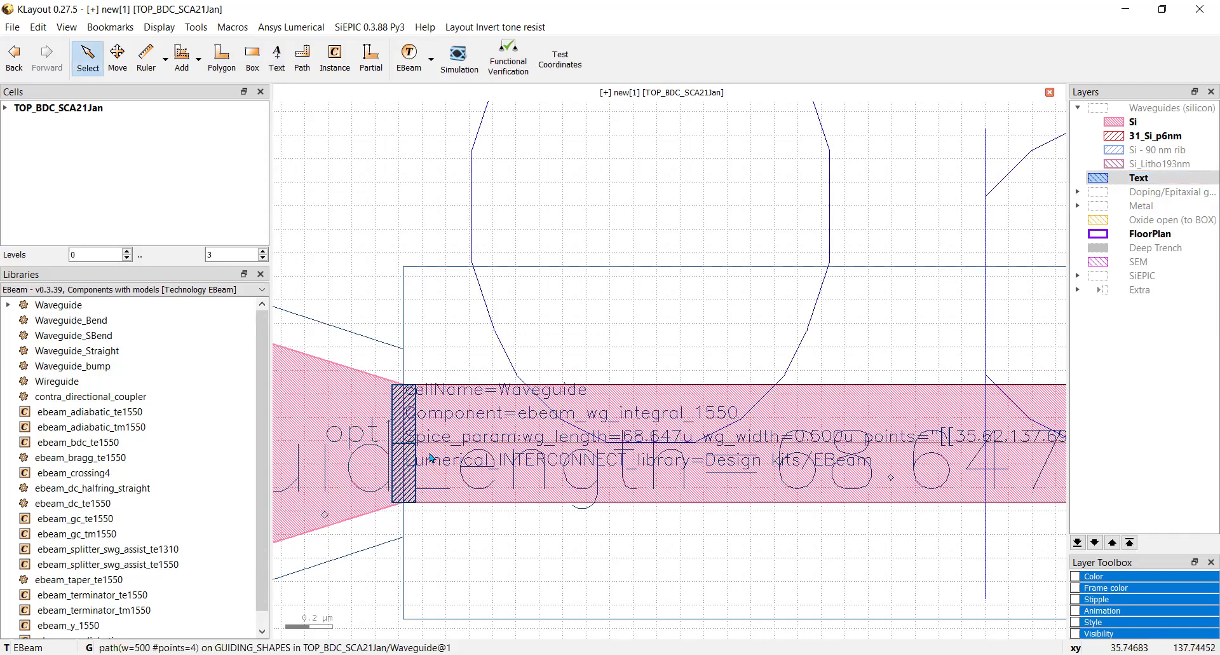
pyautogui.scroll(-2, 427, 452)
pyautogui.scroll(-3, 431, 455)
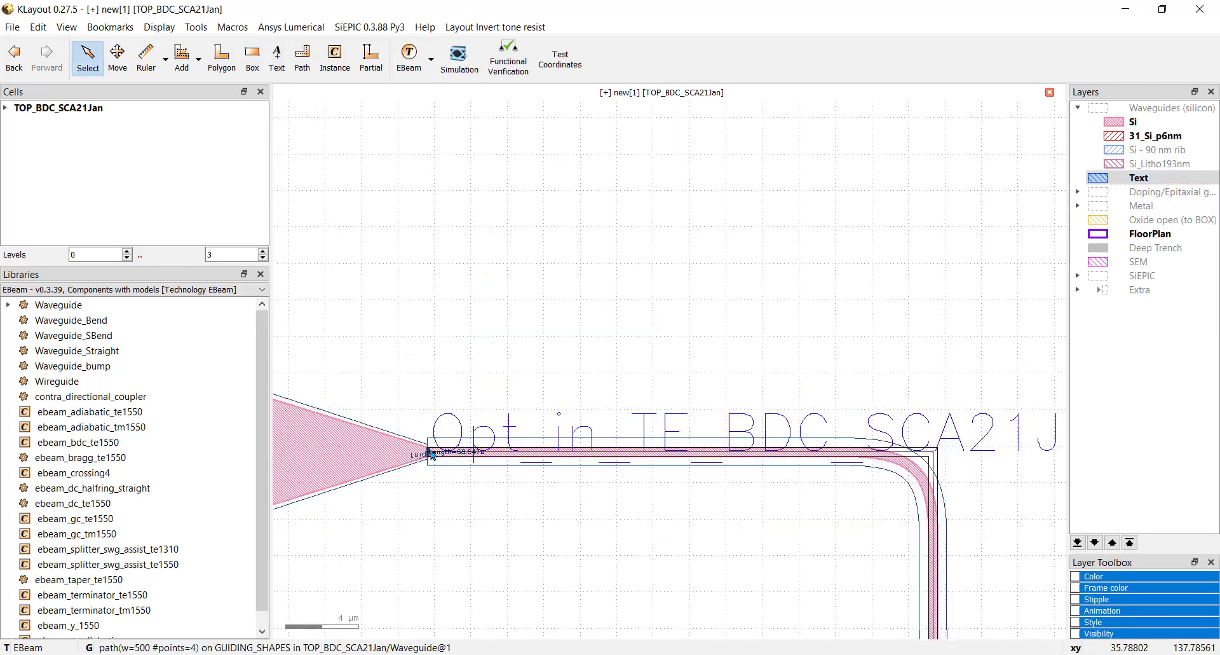
pyautogui.scroll(-4, 420, 513)
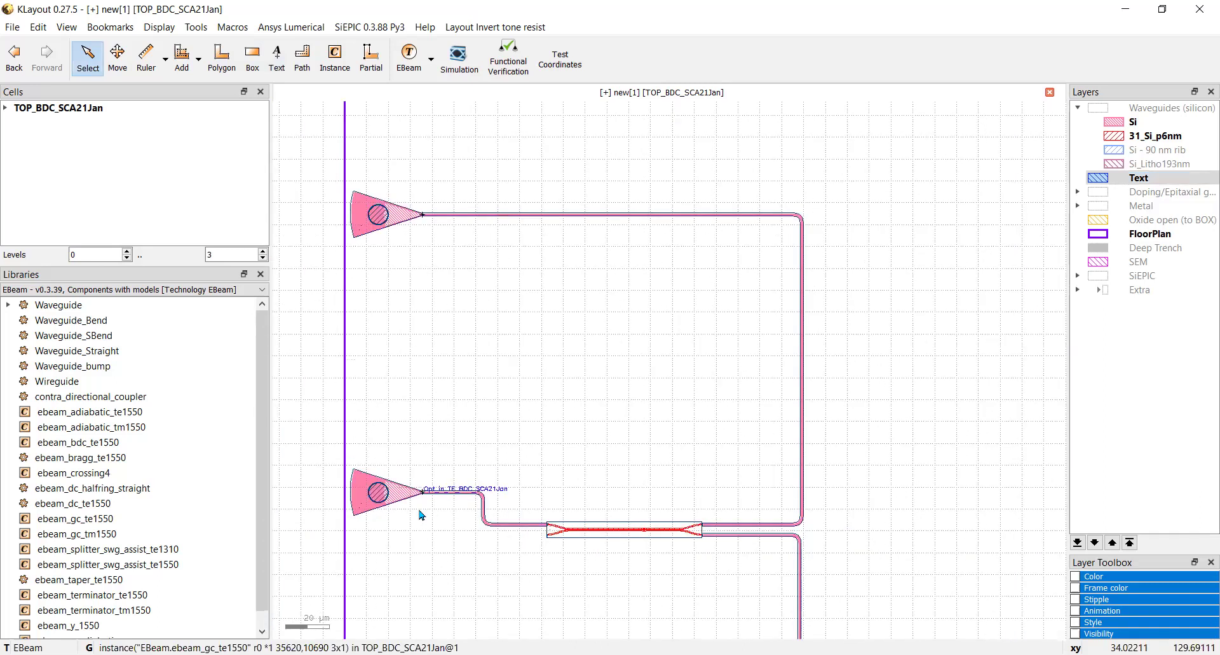
# Step: Place a Lumerical_INTERCONNECT_Laser from the SiEPIC General - Laser, Detector library over the middle grating coupler
pyautogui.click(170, 291)
pyautogui.click(112, 332)
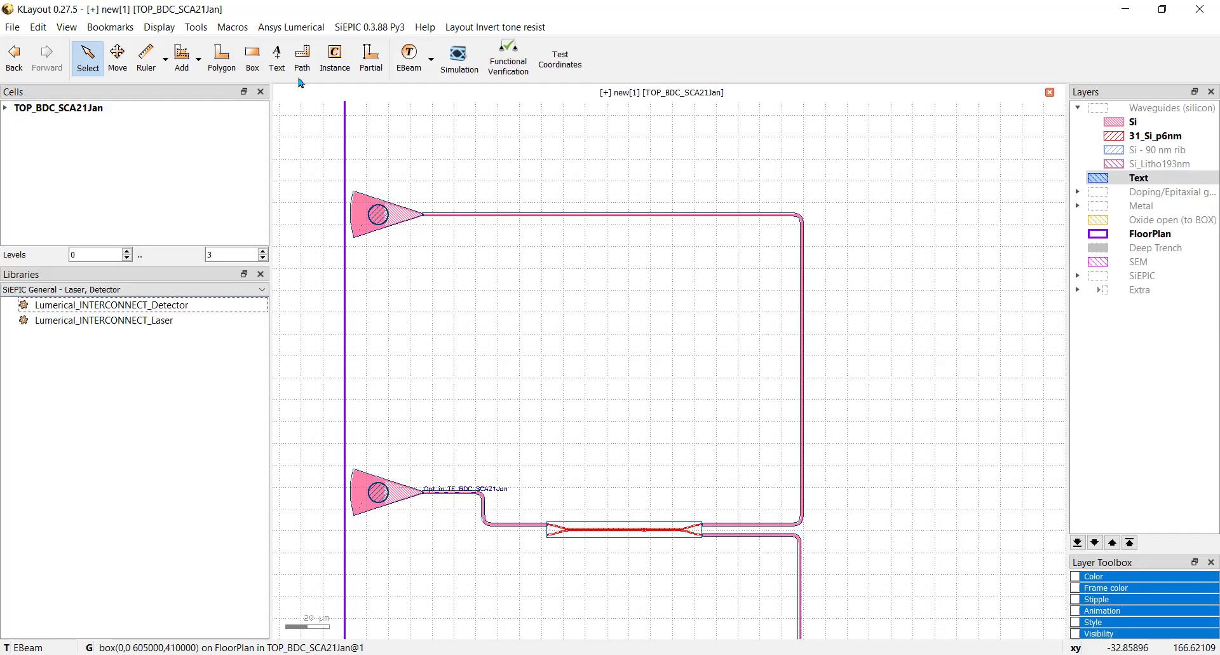
pyautogui.click(154, 324)
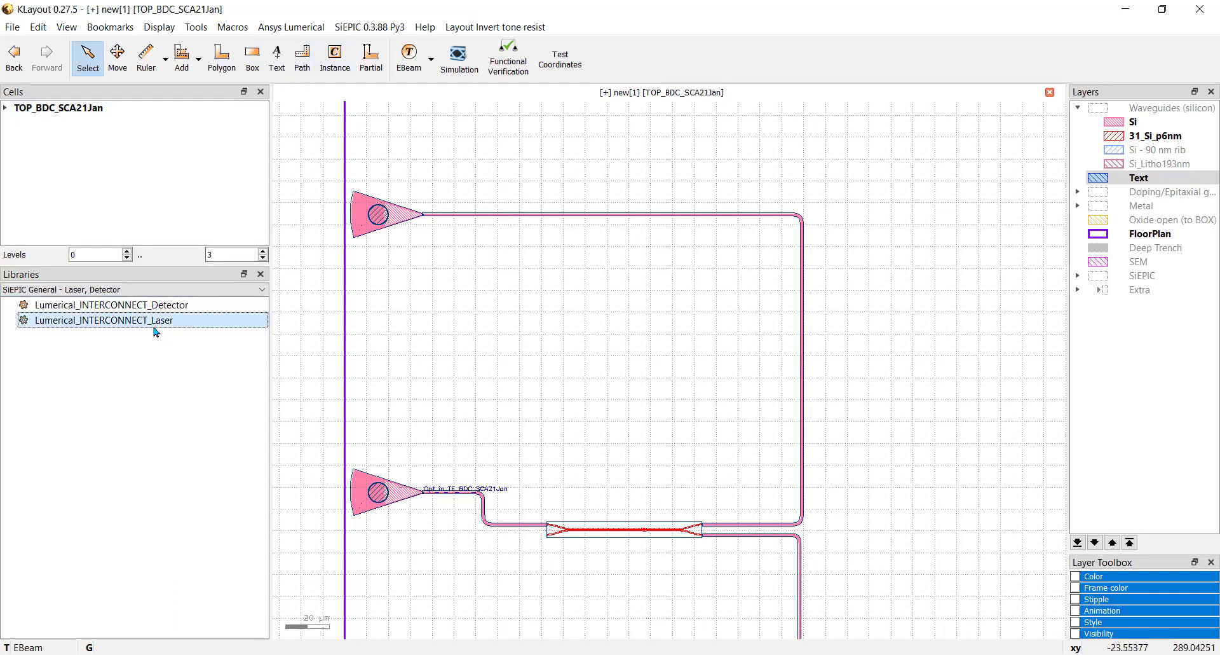
pyautogui.moveTo(153, 324); pyautogui.dragTo(385, 492)
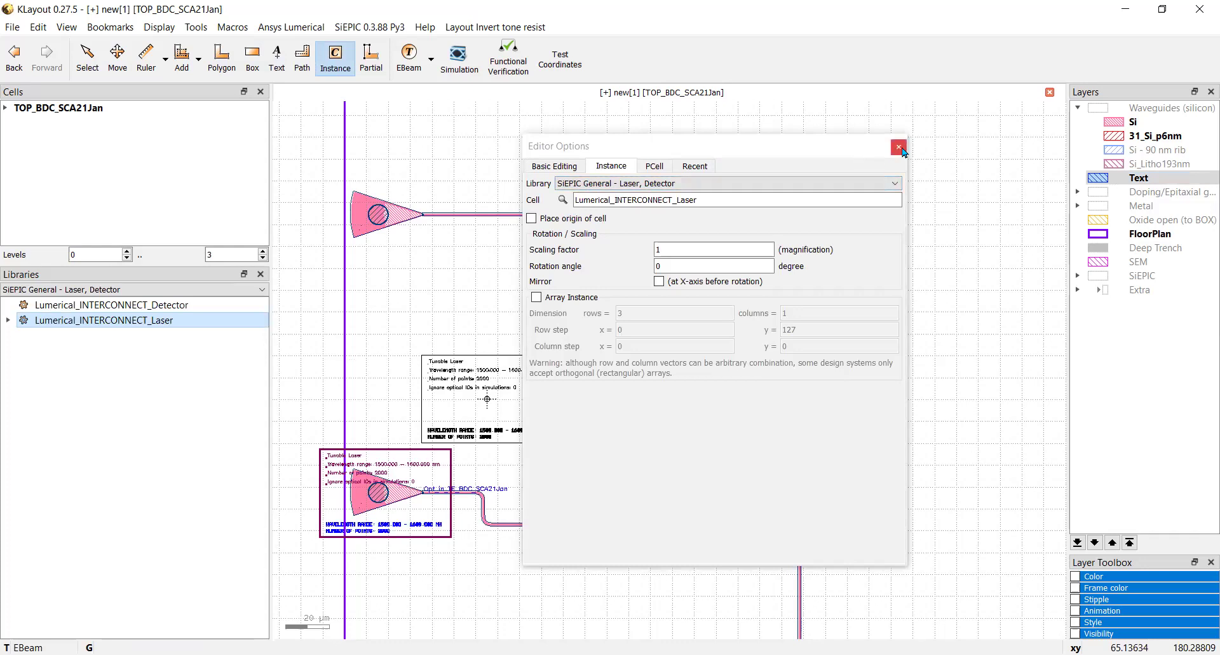
pyautogui.press('Escape')
# Step: Place a Lumerical_INTERCONNECT_Detector over the top grating coupler and another over the bottom grating coupler
pyautogui.click(164, 310)
pyautogui.moveTo(165, 305); pyautogui.dragTo(380, 217)
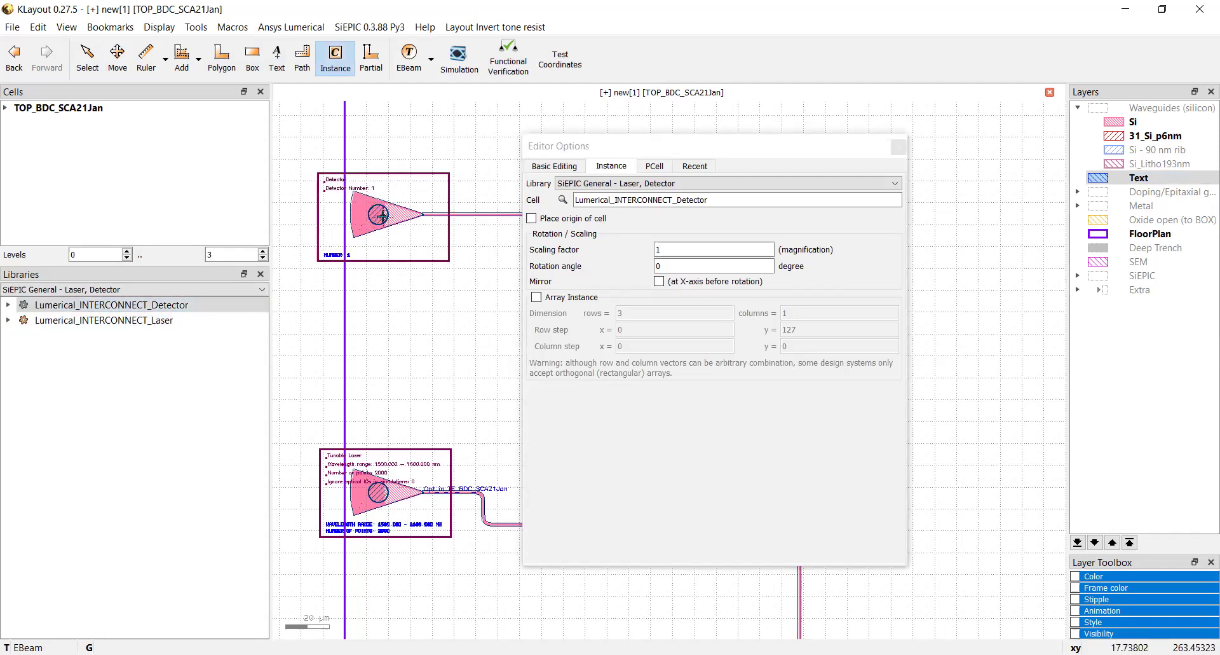
pyautogui.scroll(-6, 404, 506)
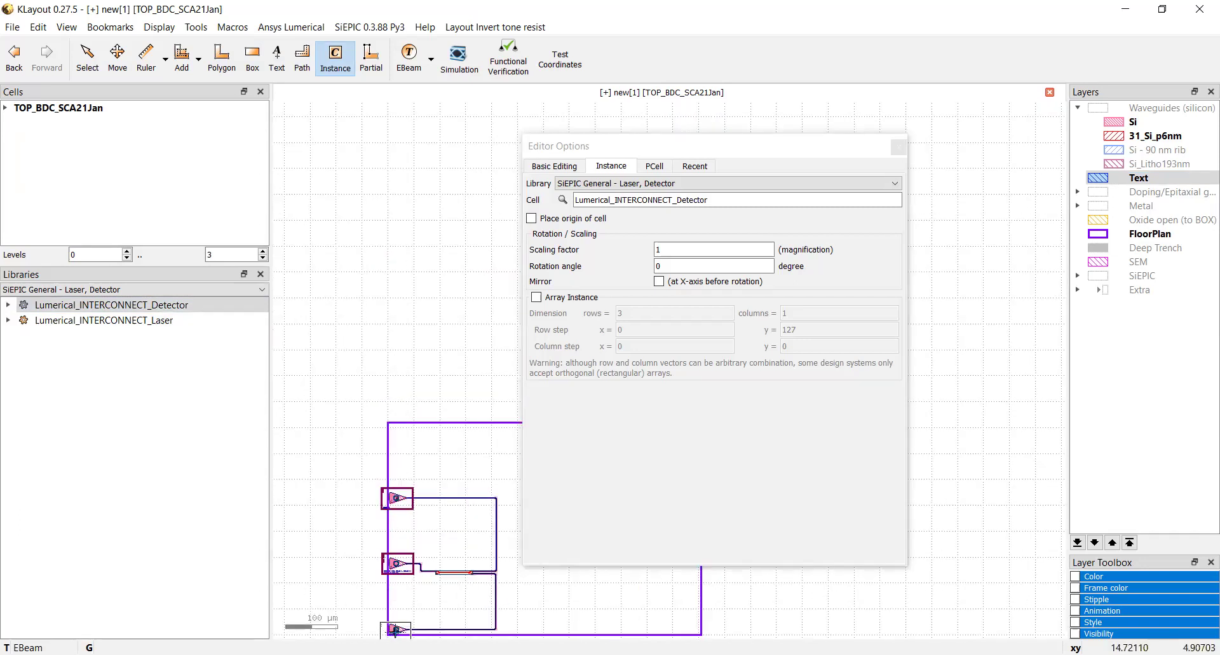
pyautogui.click(395, 629)
pyautogui.press('Escape')
pyautogui.scroll(5, 450, 597)
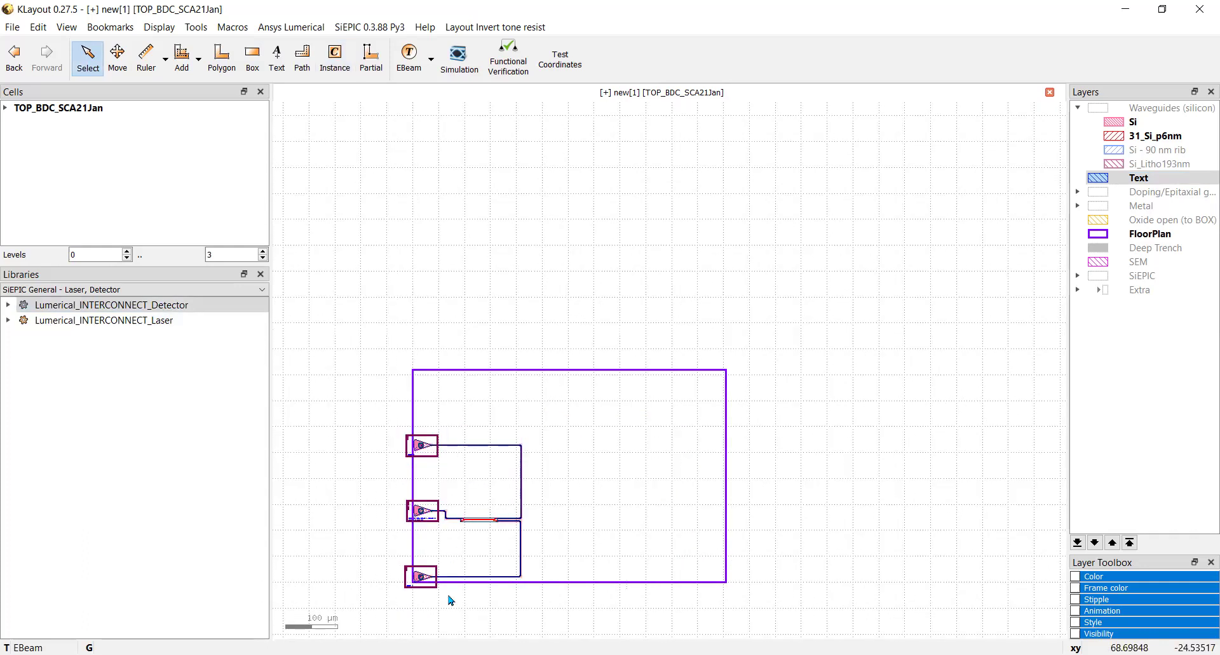
# Step: Set the detector number of the detector over the bottom grating coupler to 2
pyautogui.scroll(-5, 380, 441)
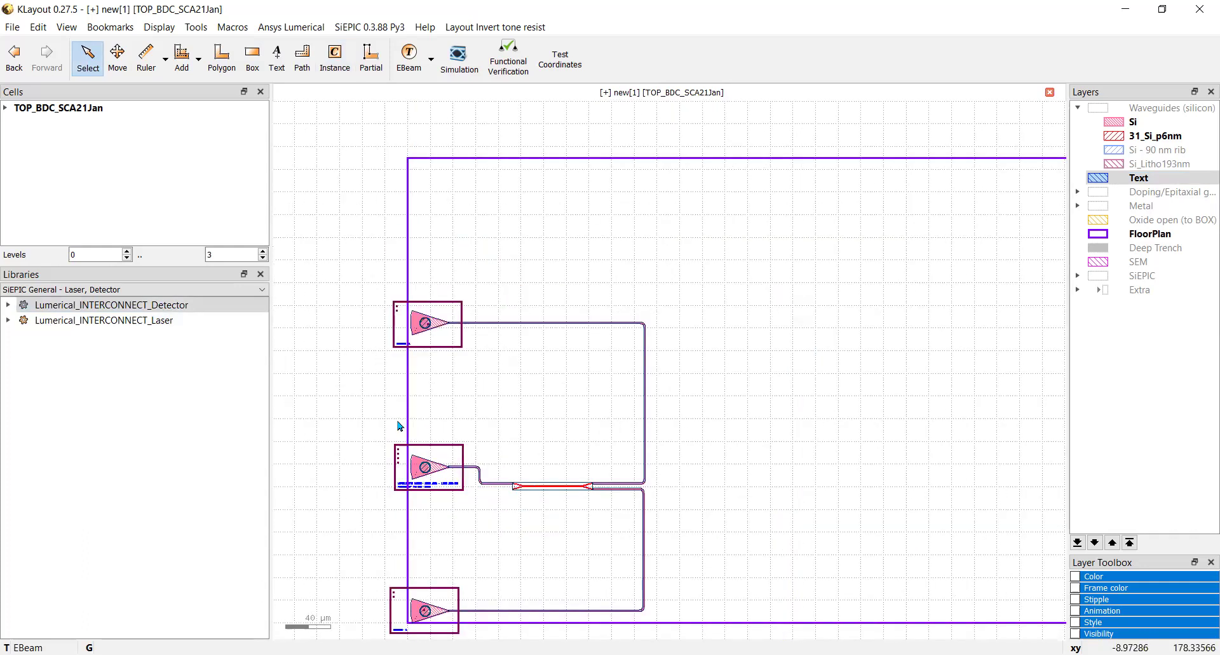
pyautogui.click(397, 537)
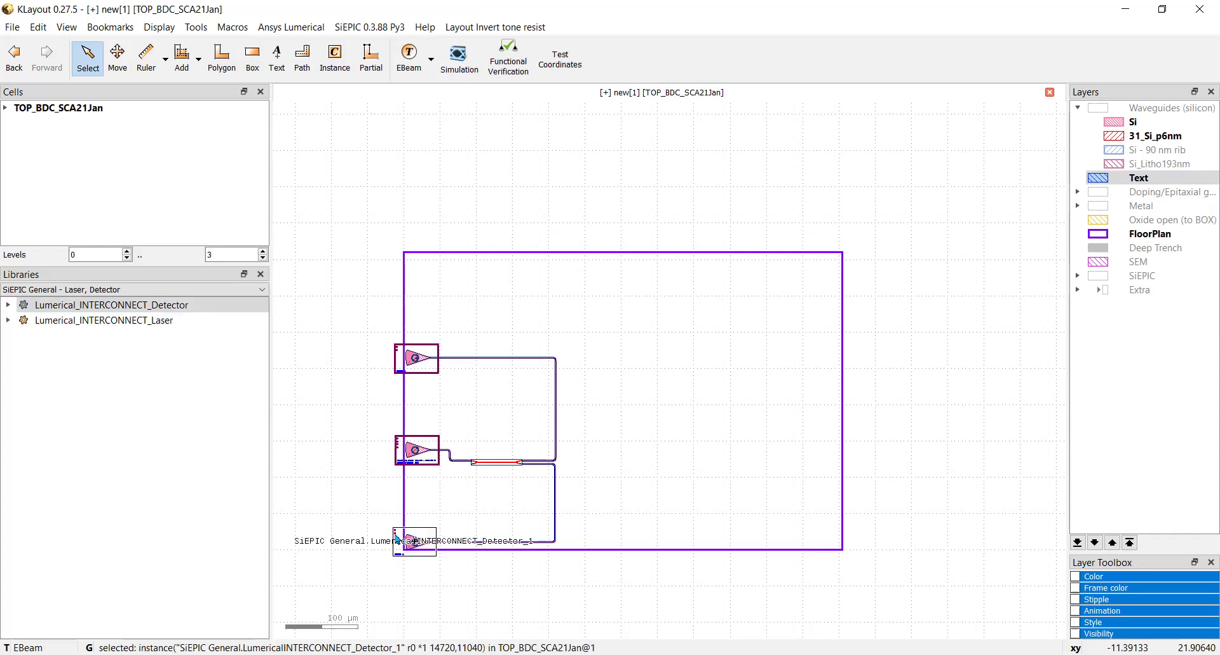
pyautogui.press('q')
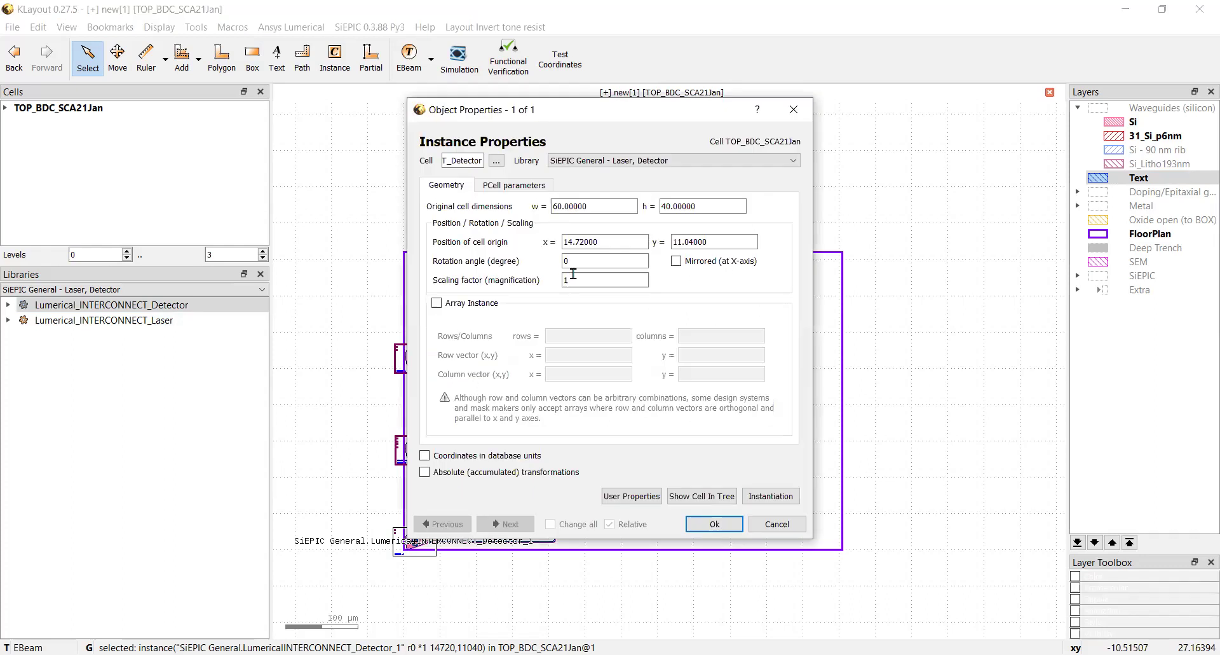
pyautogui.click(517, 187)
pyautogui.click(518, 202)
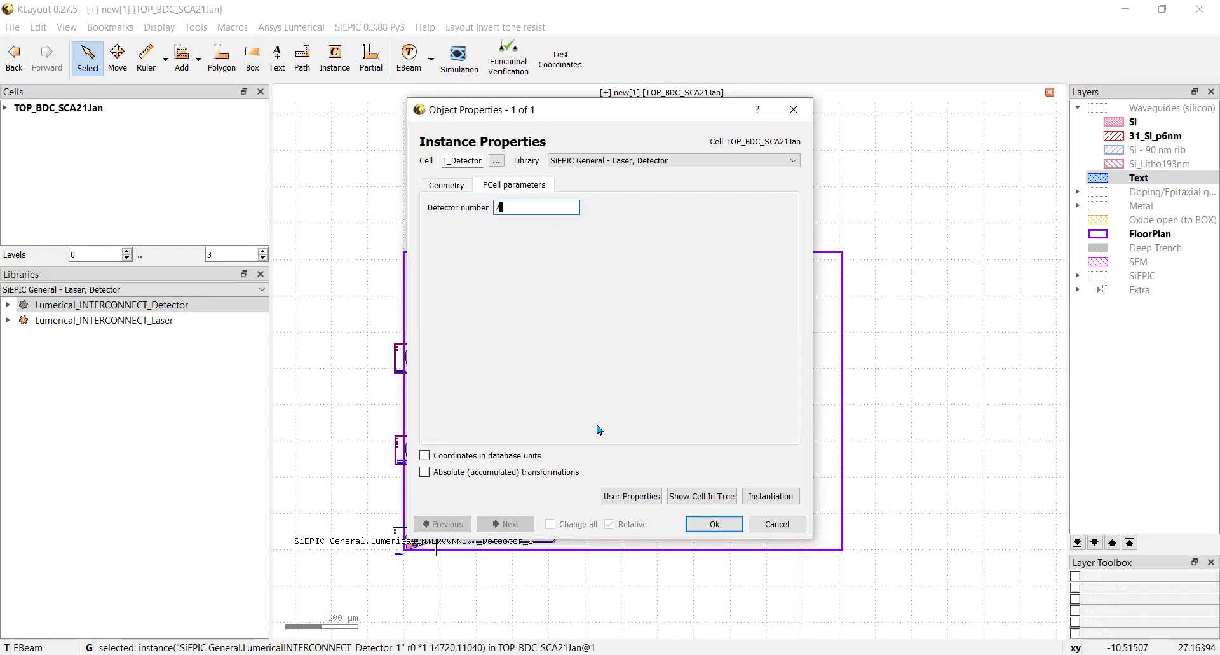
pyautogui.click(703, 529)
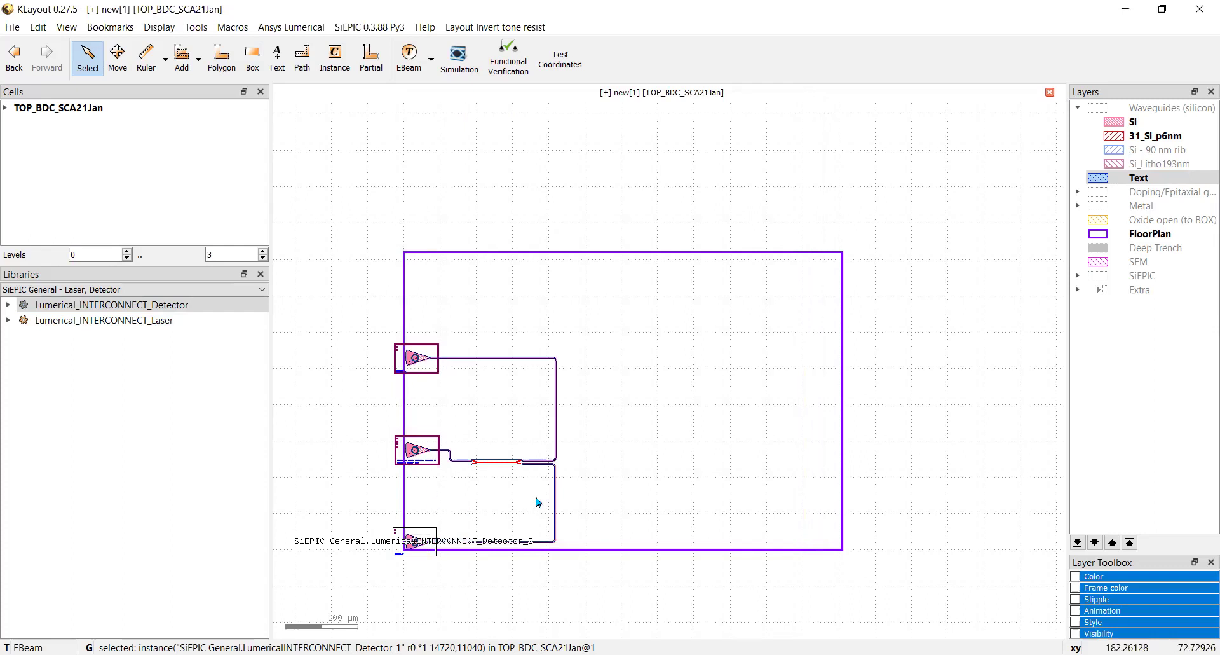
# Step: Switch the component library to EBeam - v0.3.39, Components with models
pyautogui.scroll(1, 575, 467)
pyautogui.scroll(6, 369, 460)
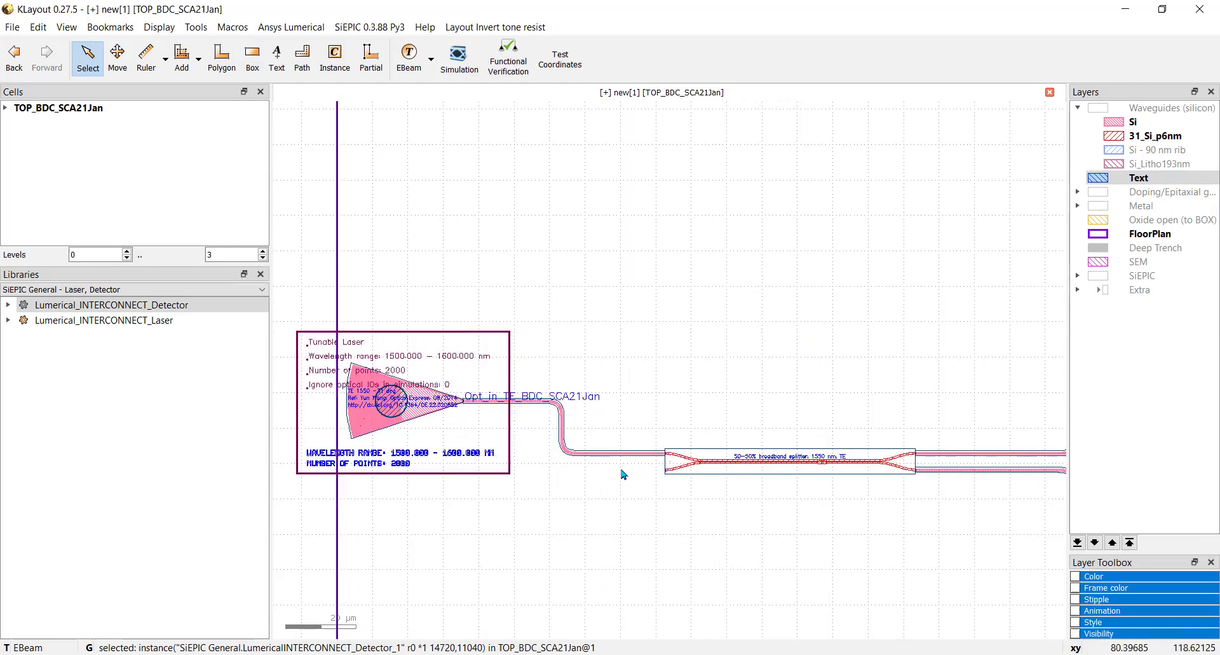
pyautogui.scroll(-4, 622, 476)
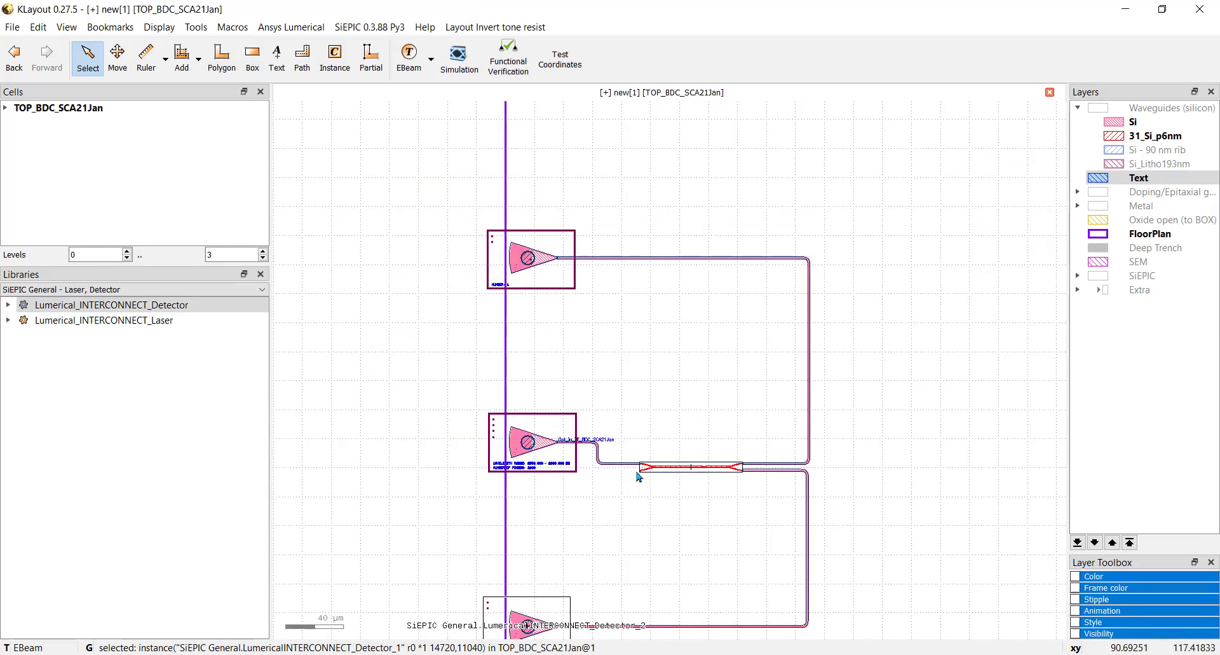
pyautogui.scroll(6, 641, 475)
pyautogui.scroll(3, 640, 475)
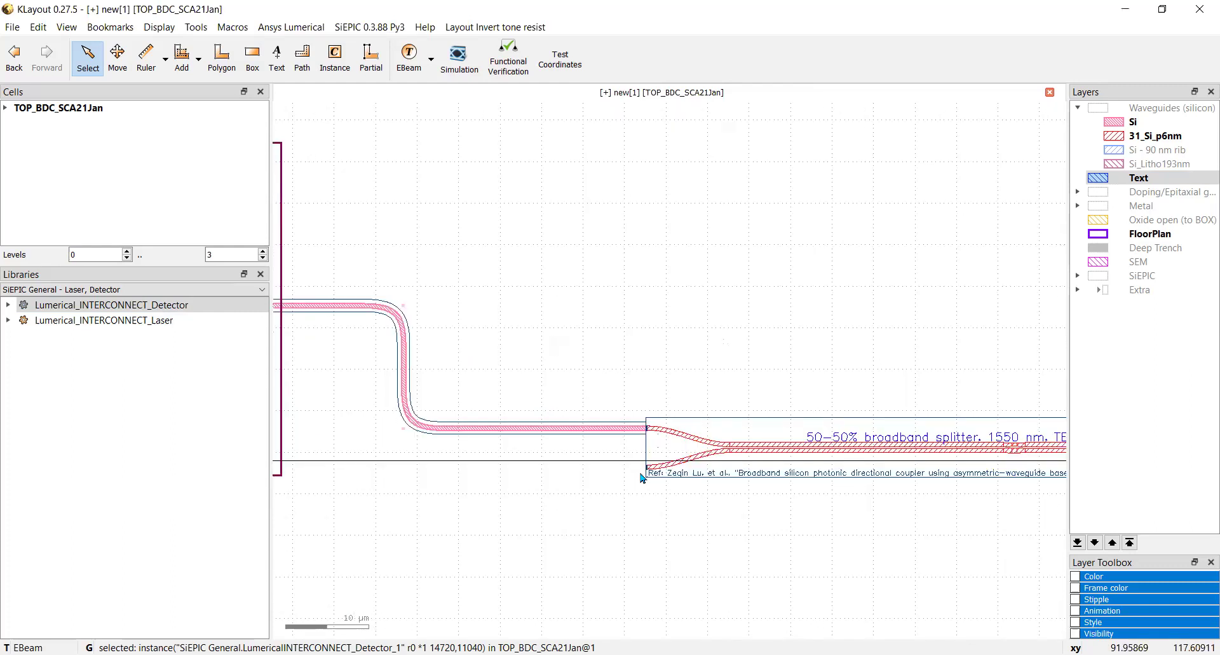
pyautogui.click(164, 290)
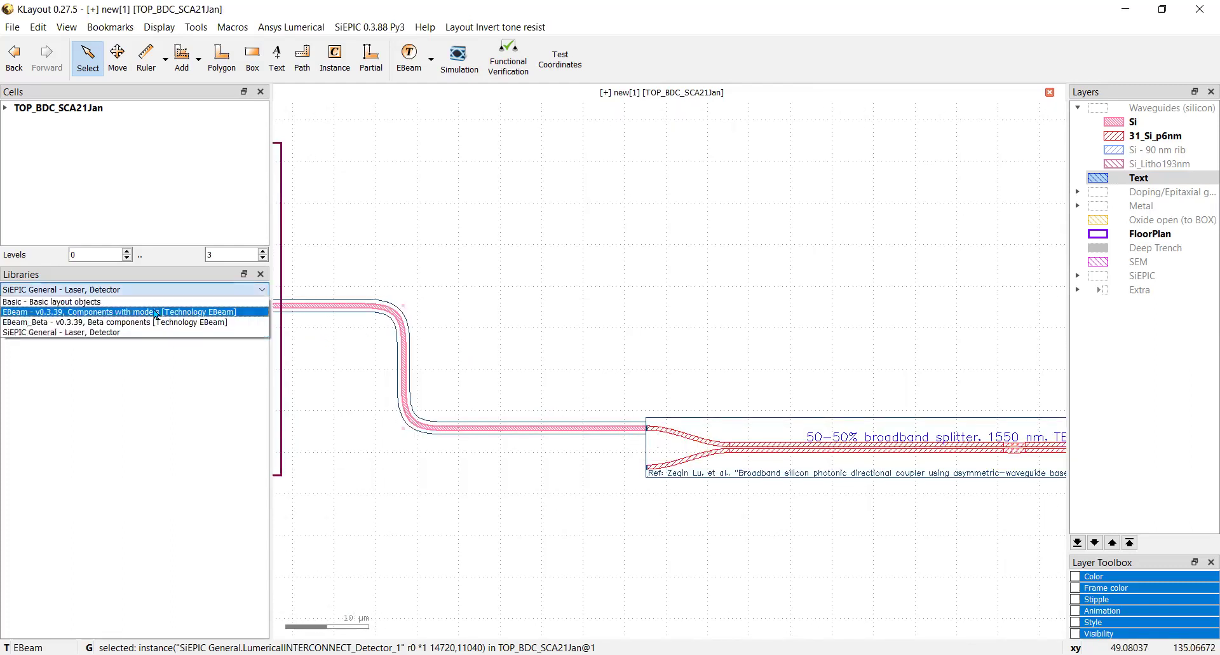
pyautogui.press('Return')
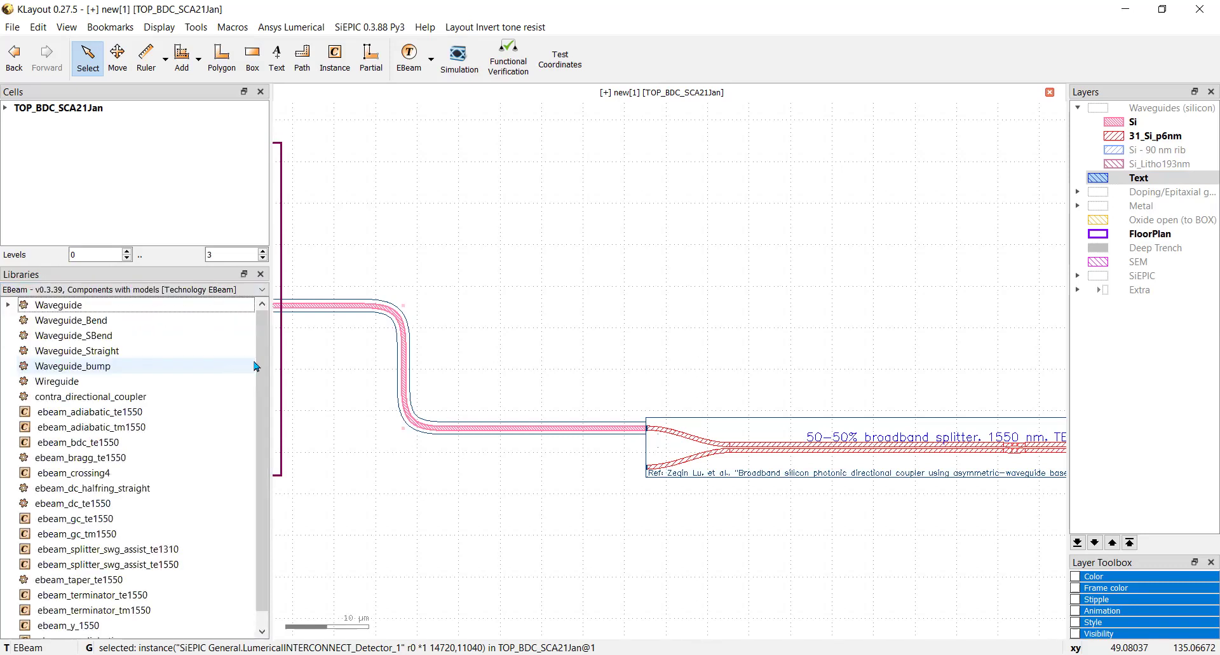
# Step: Place an ebeam_terminator_te1550 just short of the directional coupler's unconnected lower-left pin
pyautogui.scroll(-1, 254, 427)
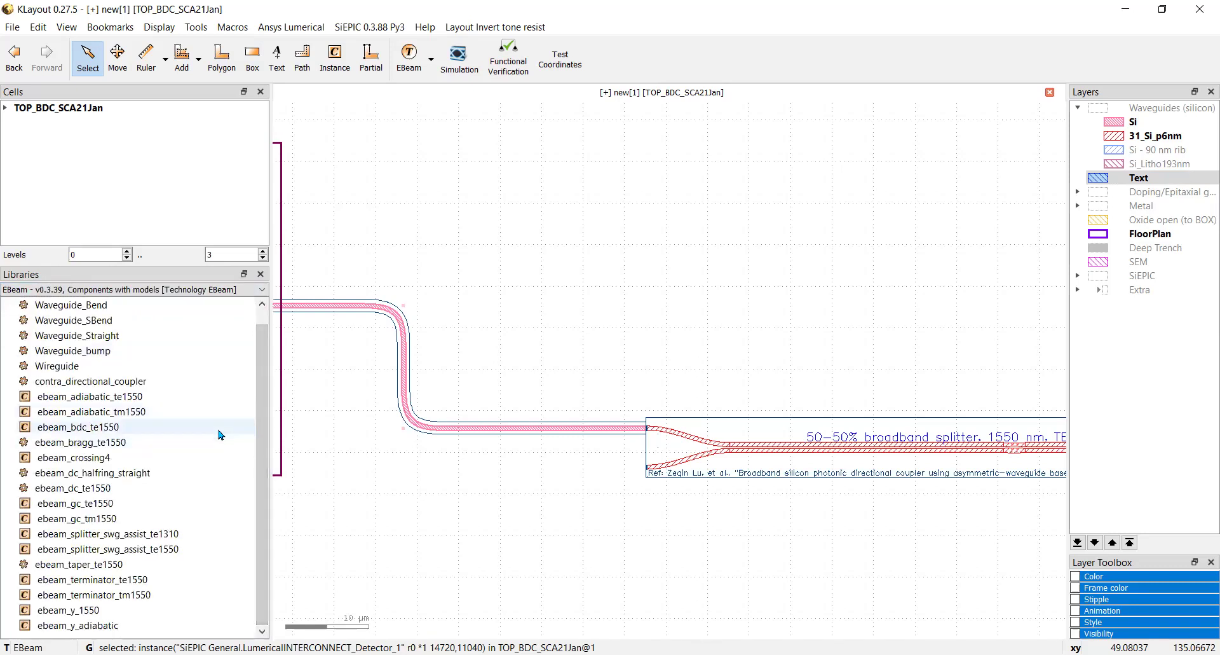
pyautogui.click(126, 586)
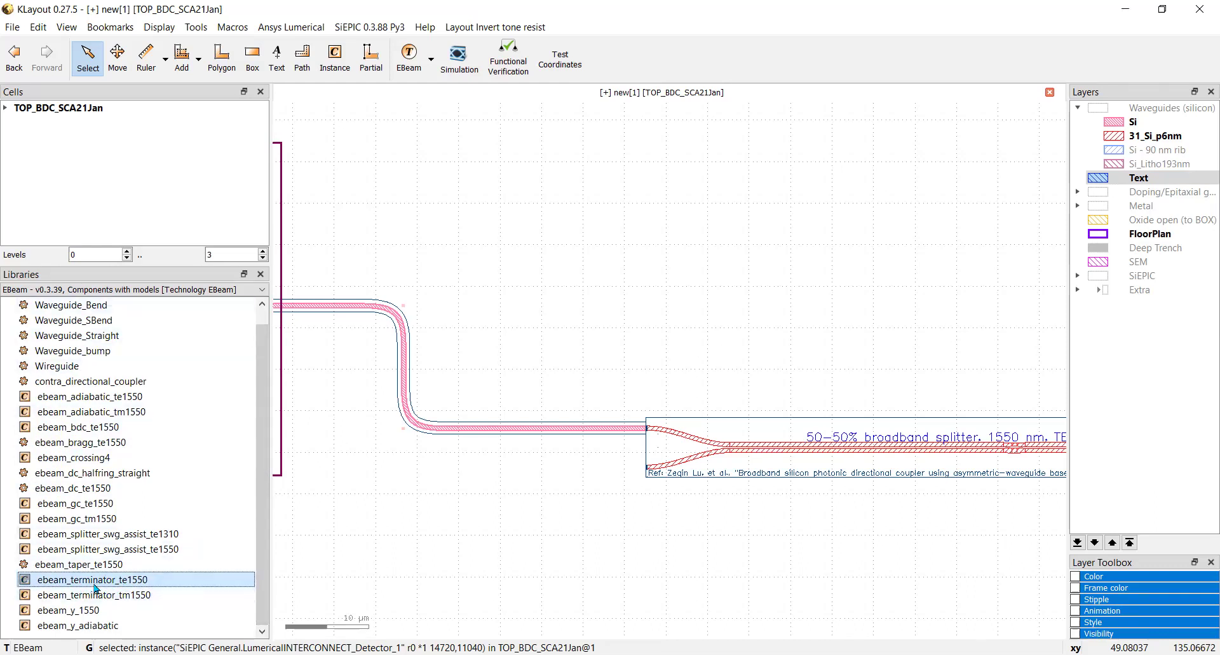
pyautogui.moveTo(132, 584); pyautogui.dragTo(509, 522)
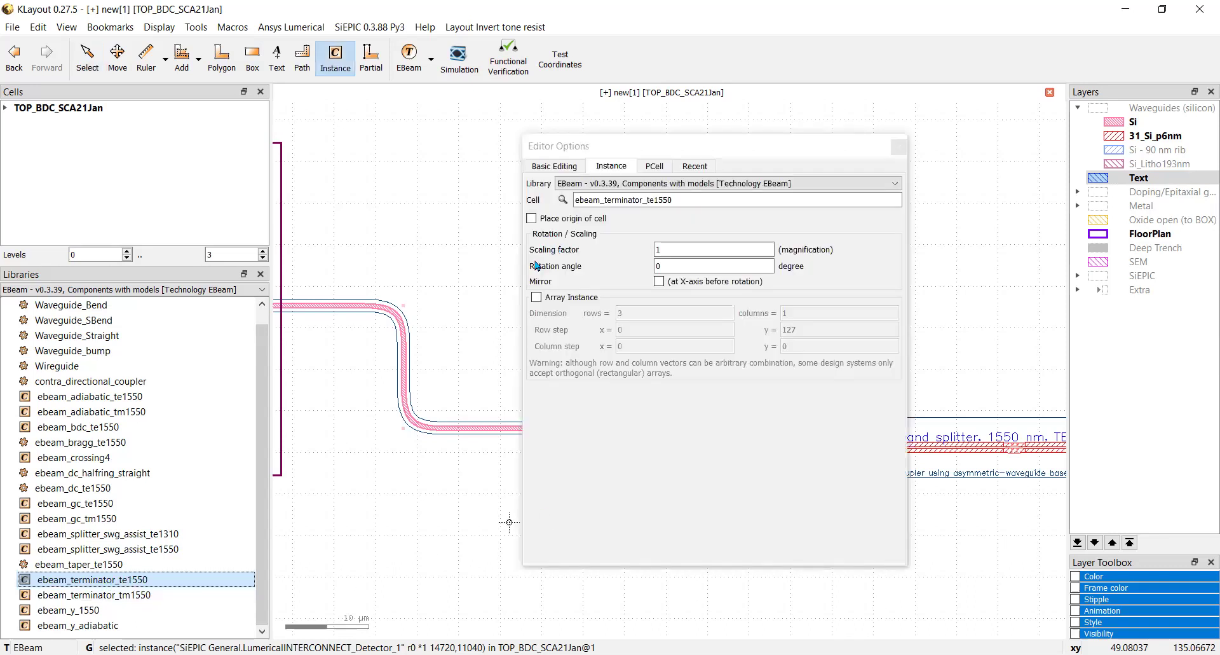
pyautogui.click(898, 148)
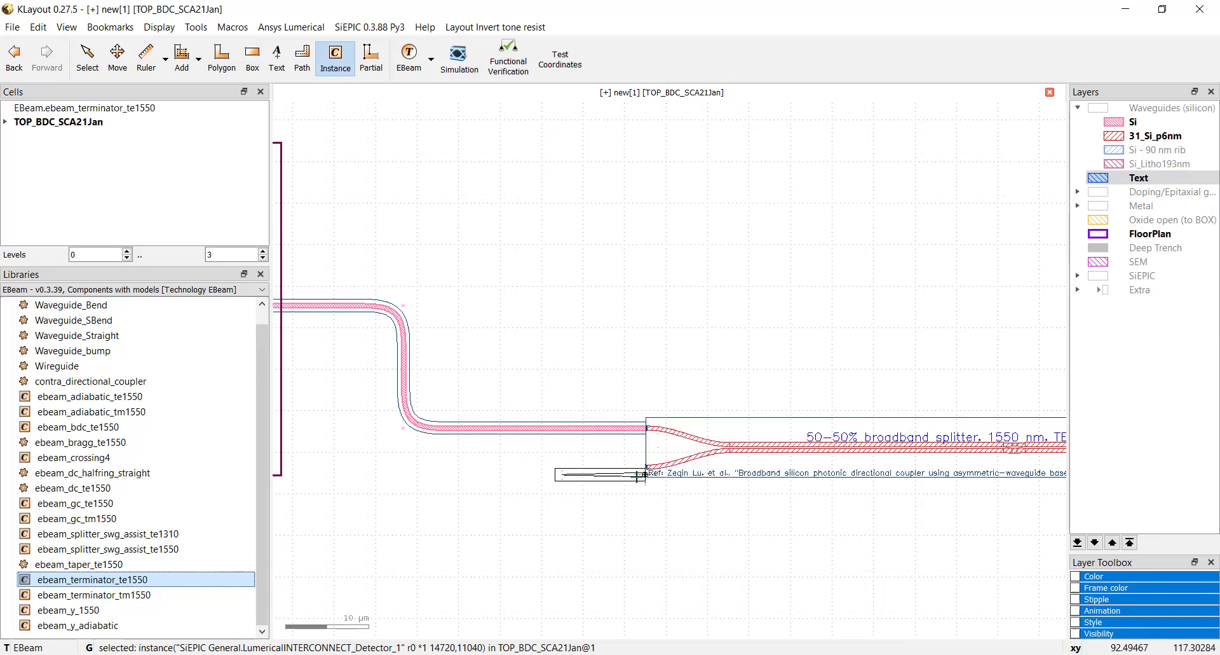
pyautogui.scroll(5, 635, 462)
pyautogui.scroll(3, 629, 462)
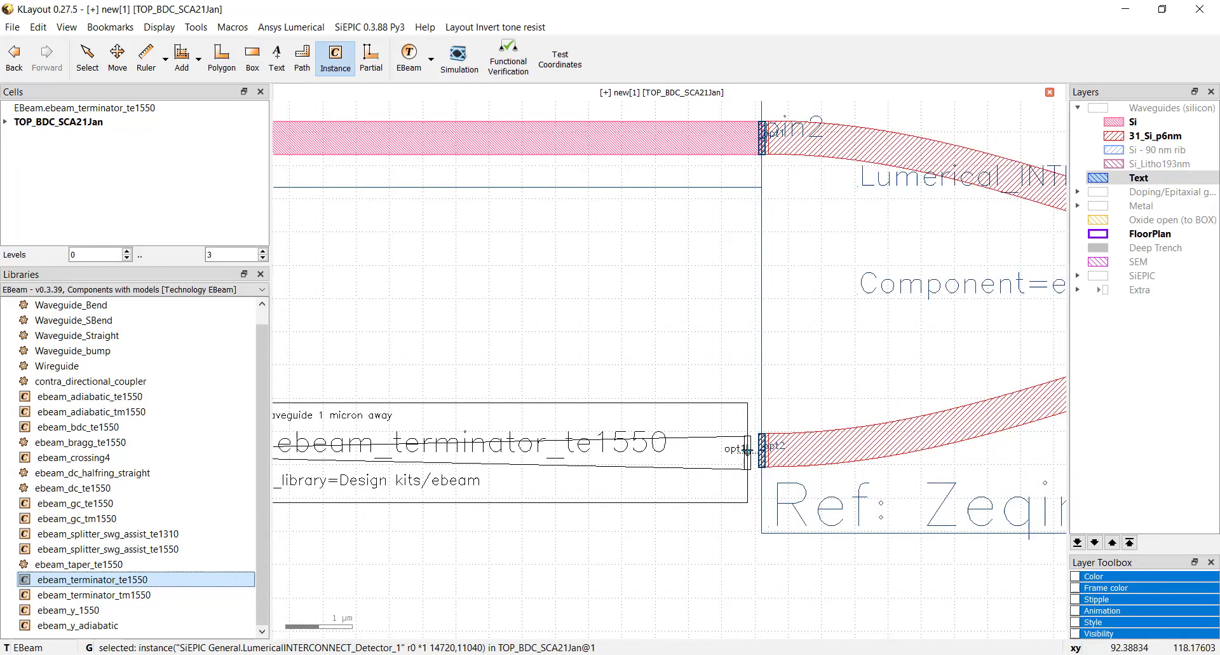
pyautogui.click(748, 450)
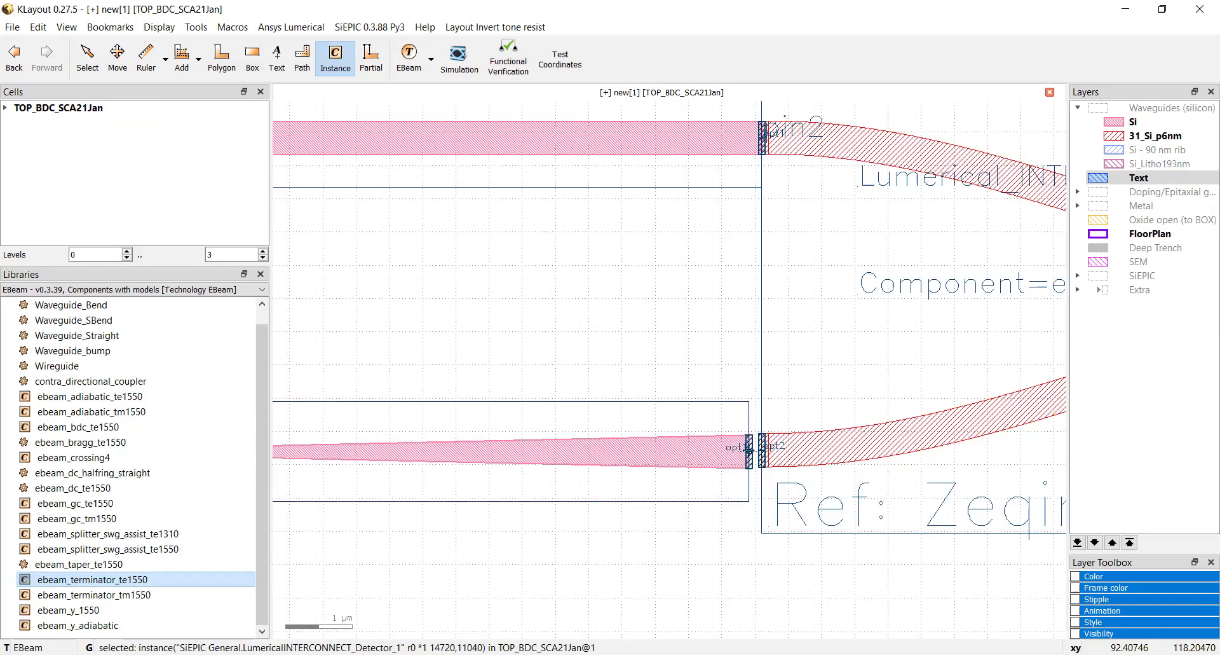
# Step: Try to snap the placed terminator onto the coupler's unconnected lower-left pin
pyautogui.press('Escape')
pyautogui.click(564, 423)
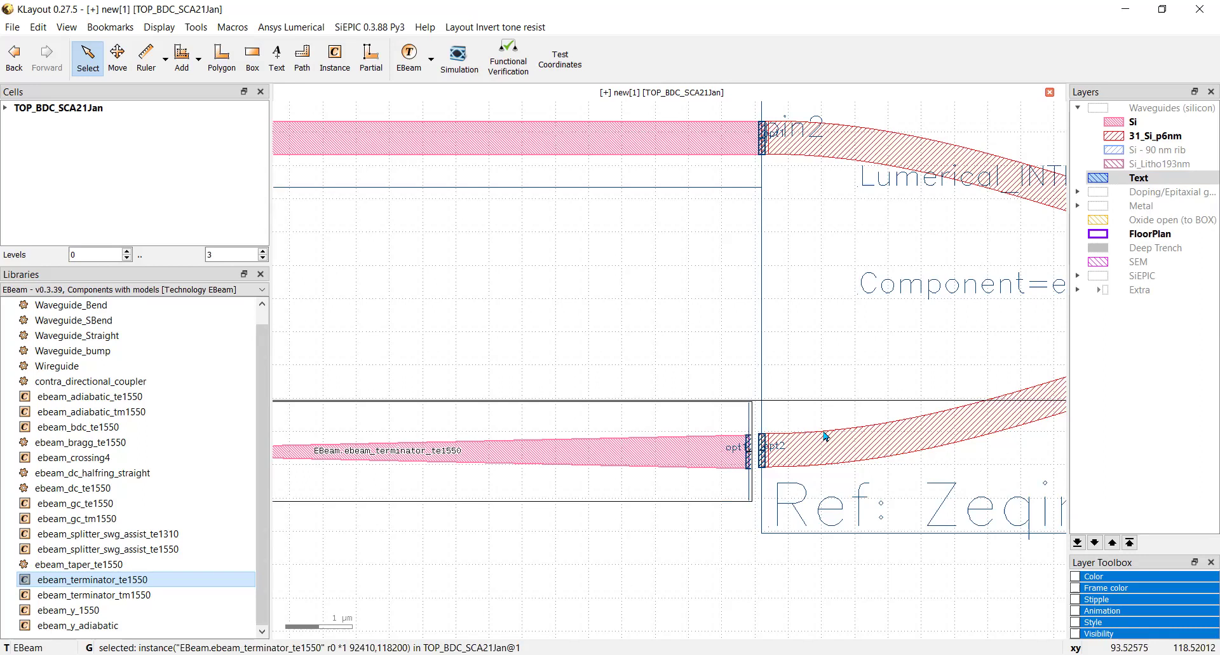
pyautogui.press('o')
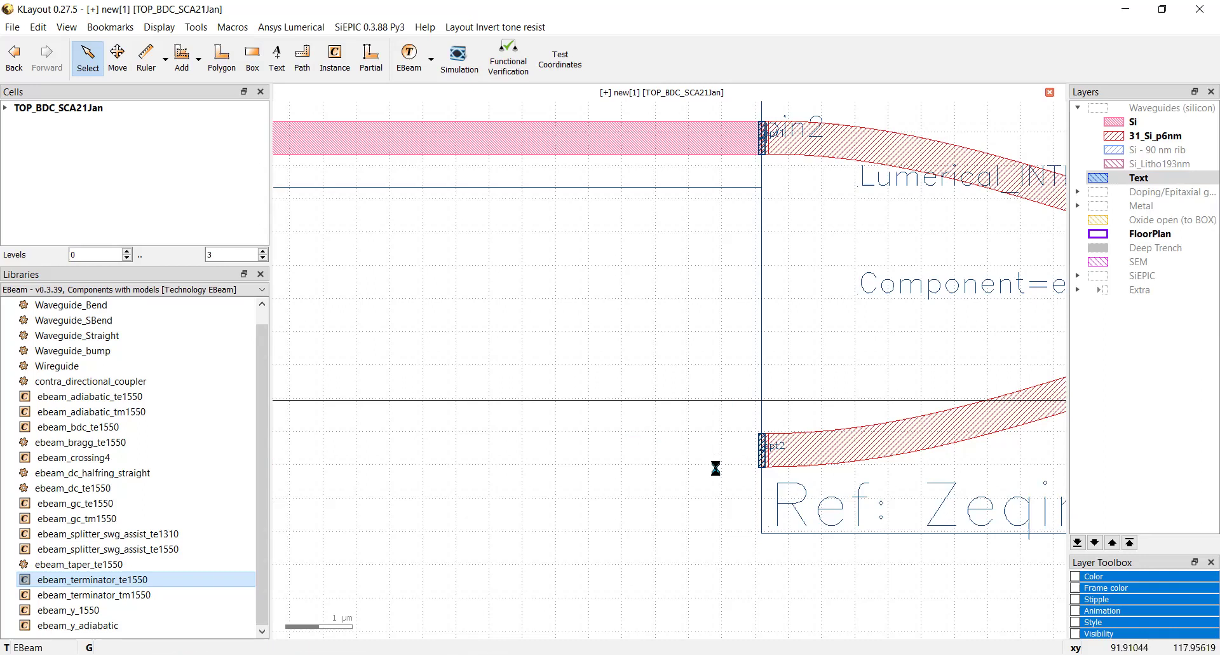
# Step: Examine the coupler's ports and the surrounding circuit to locate the snapped terminator
pyautogui.scroll(-4, 717, 470)
pyautogui.scroll(-3, 701, 486)
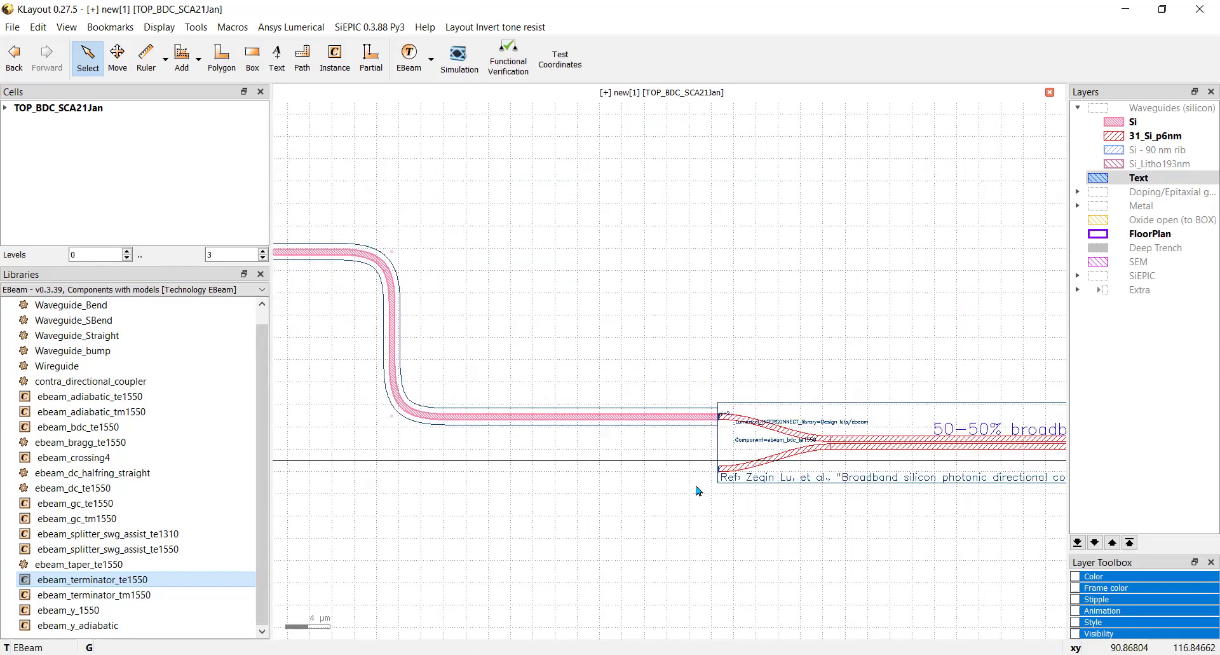
pyautogui.scroll(-2, 697, 487)
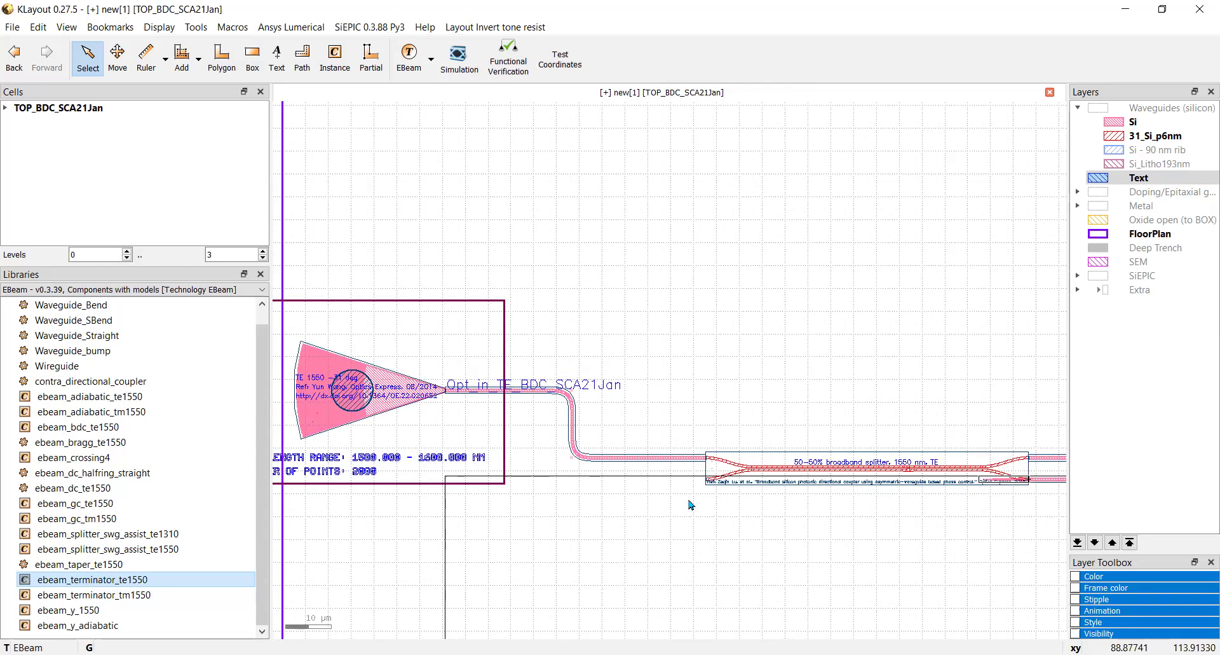
pyautogui.scroll(4, 674, 516)
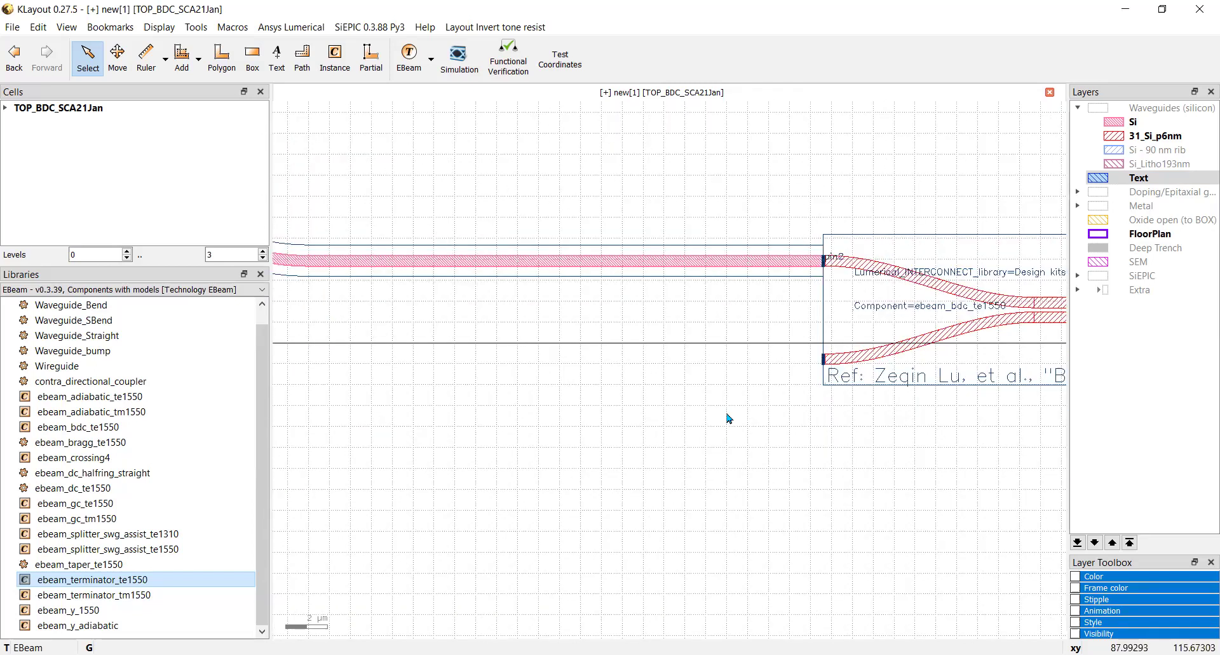
pyautogui.scroll(-4, 729, 418)
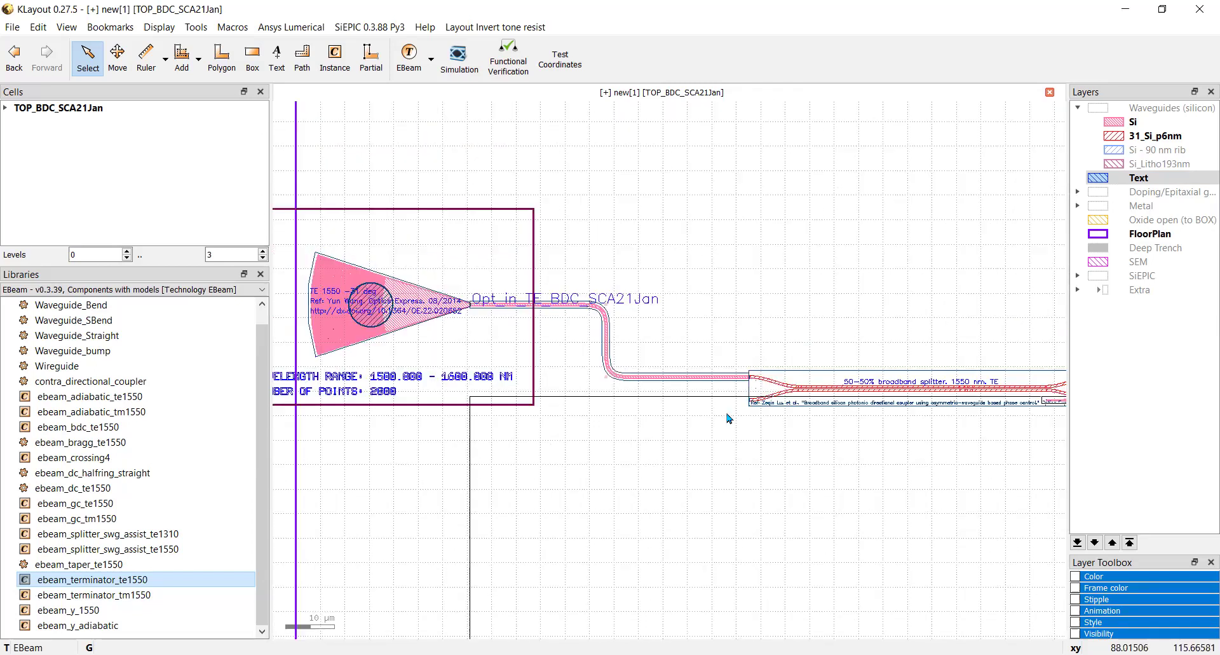
pyautogui.scroll(-4, 727, 420)
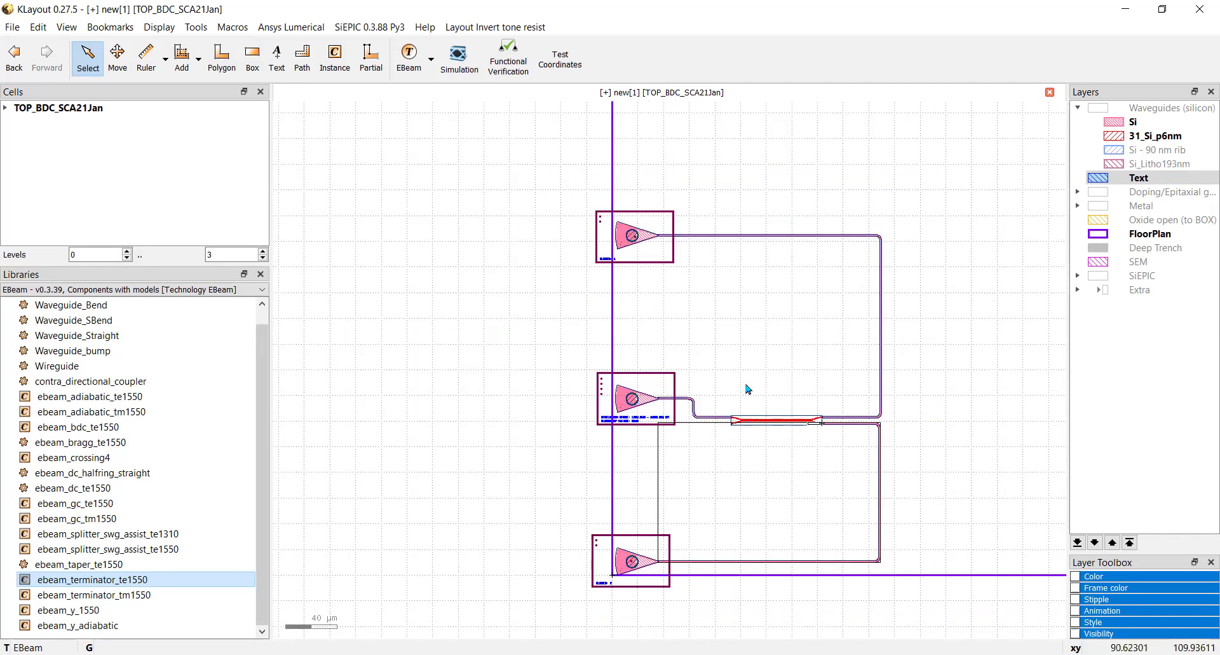
pyautogui.click(968, 396)
pyautogui.scroll(5, 811, 431)
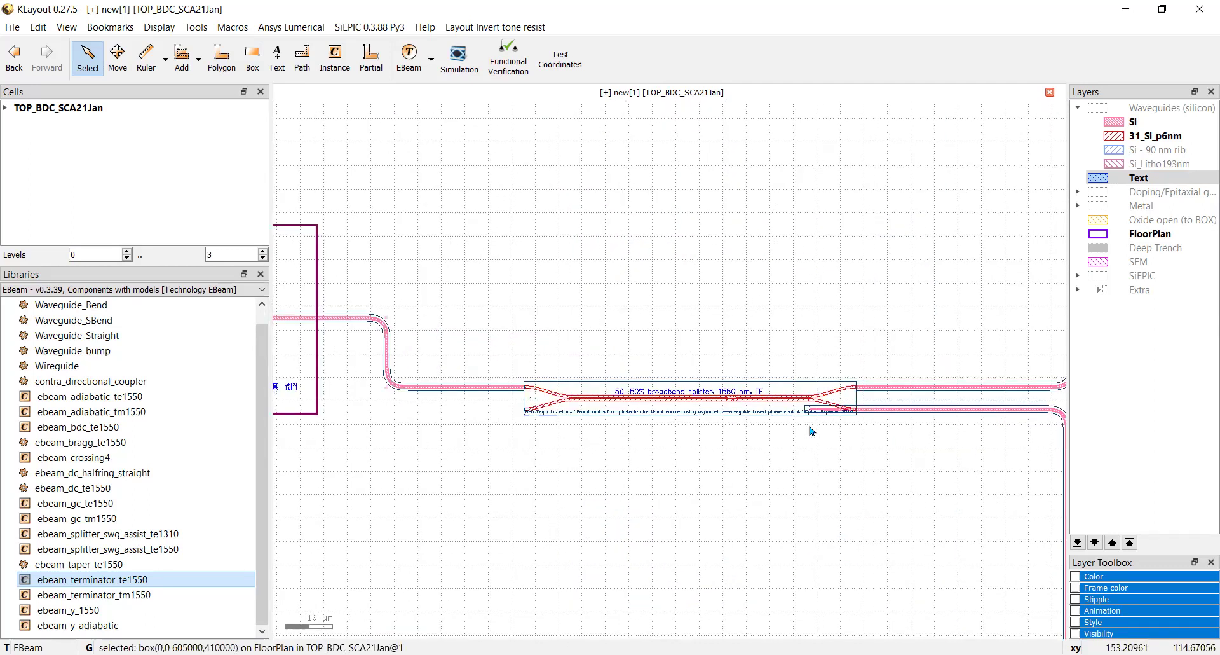
pyautogui.scroll(4, 874, 398)
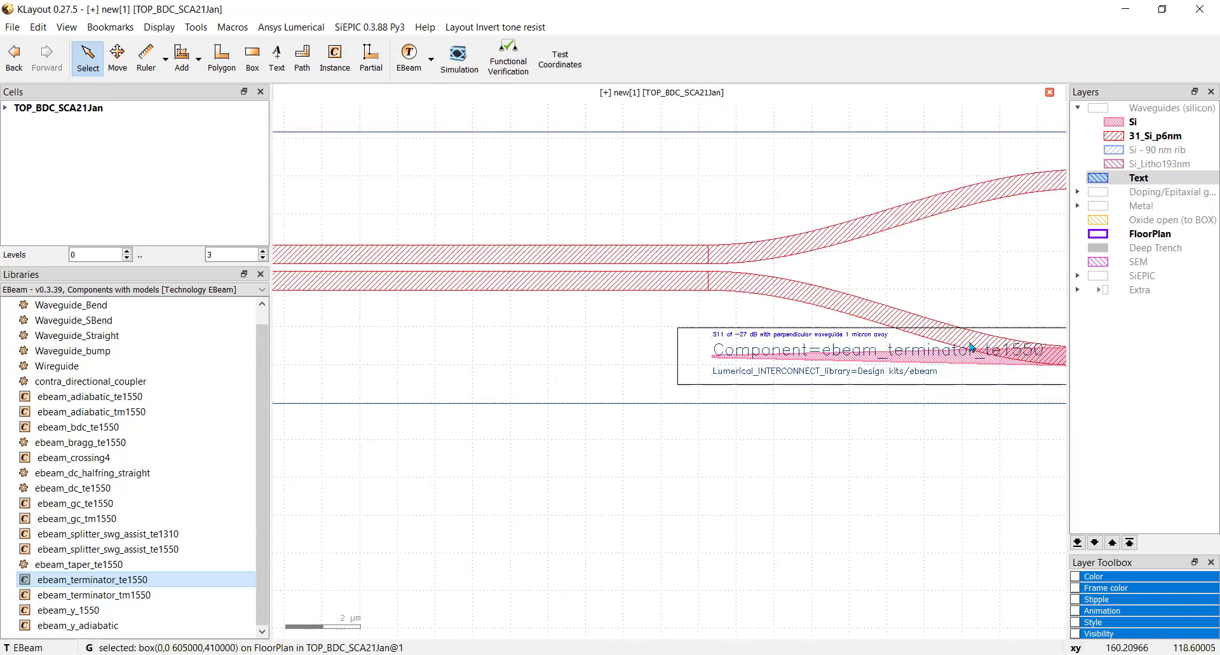
pyautogui.scroll(-3, 994, 364)
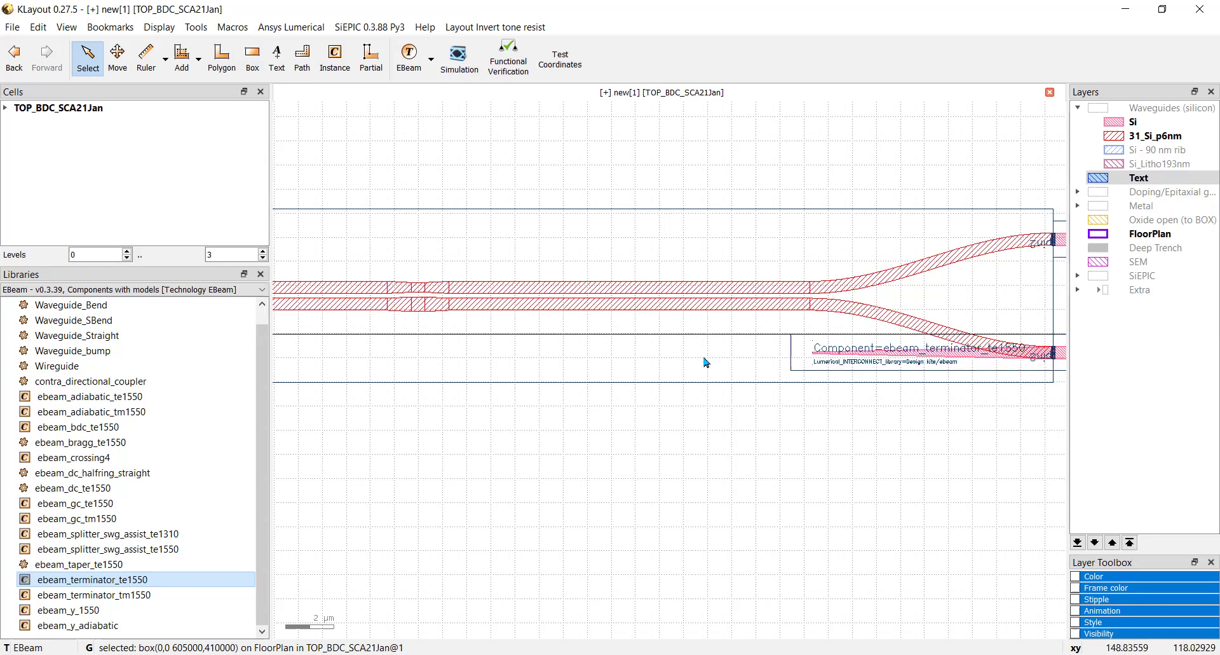
# Step: Try to move the terminator away from the coupler's lower-right output
pyautogui.click(117, 56)
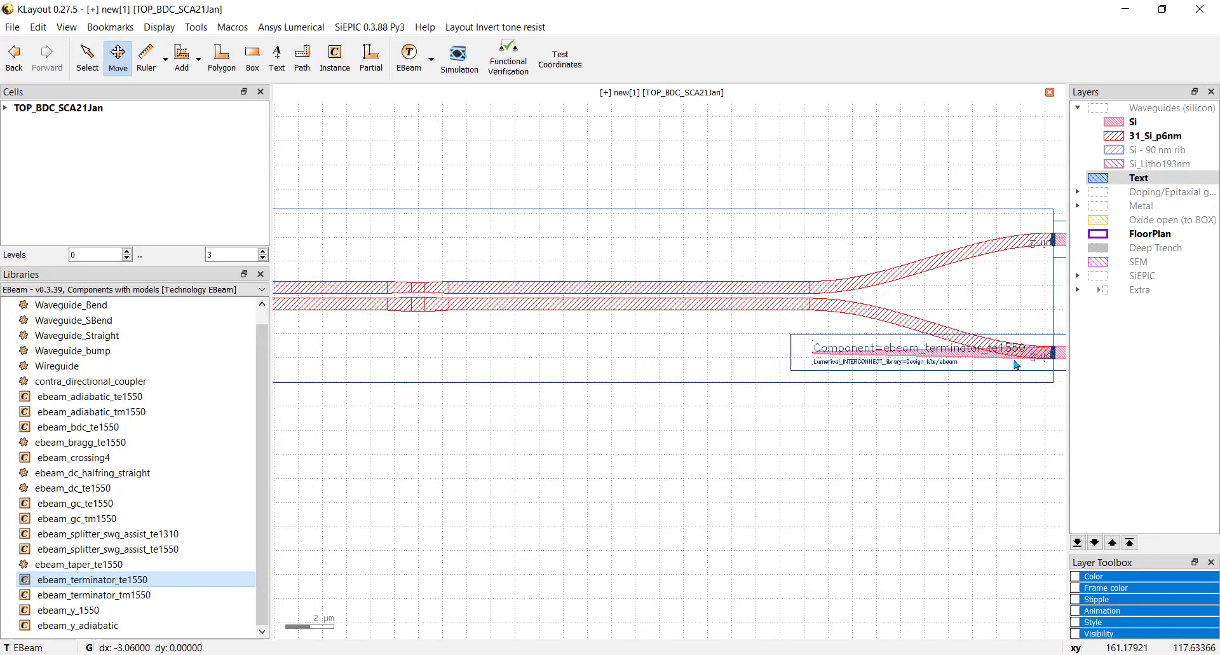
pyautogui.scroll(3, 1010, 366)
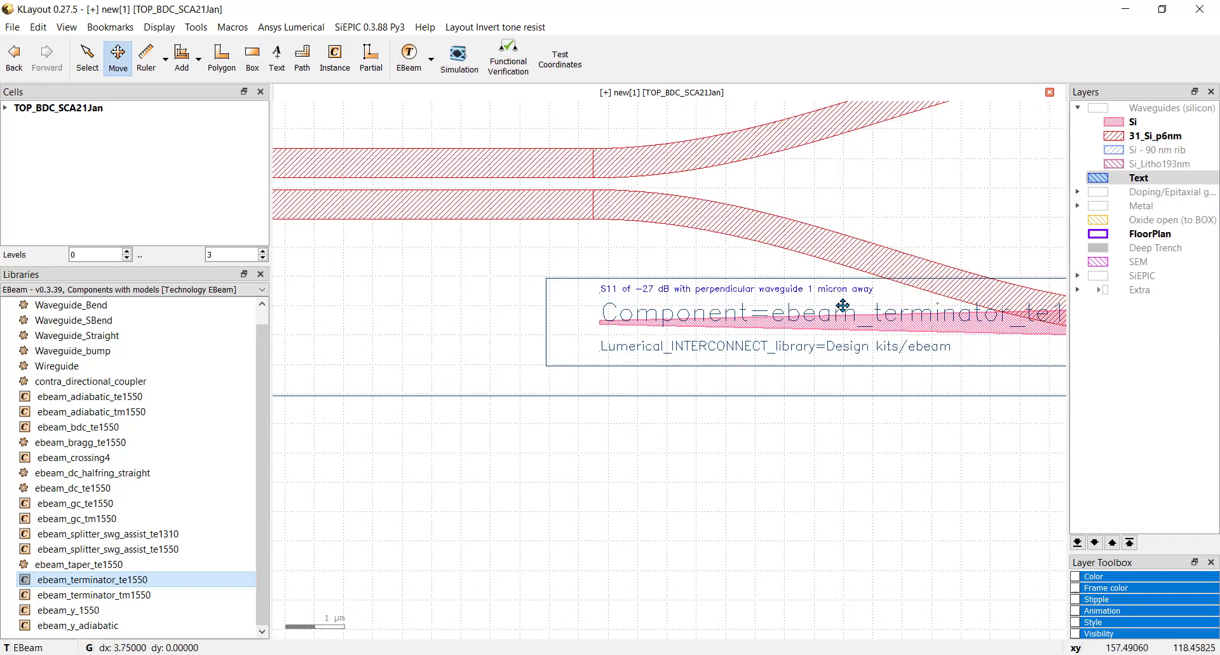
pyautogui.scroll(-3, 836, 399)
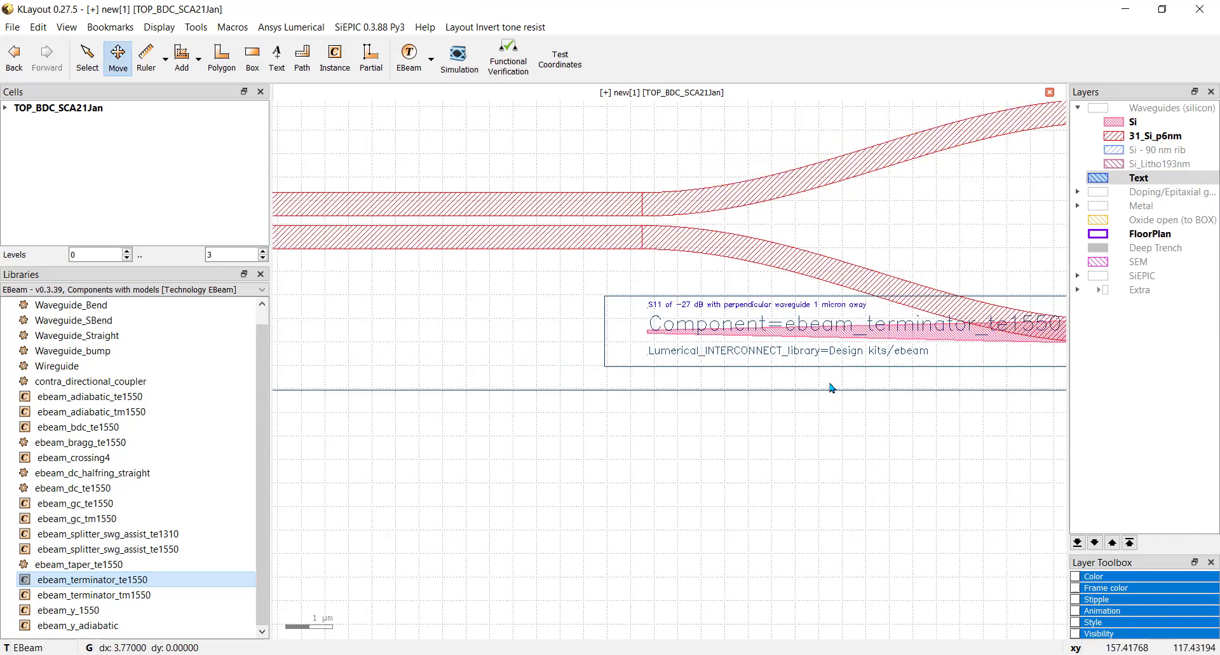
pyautogui.scroll(-1, 811, 390)
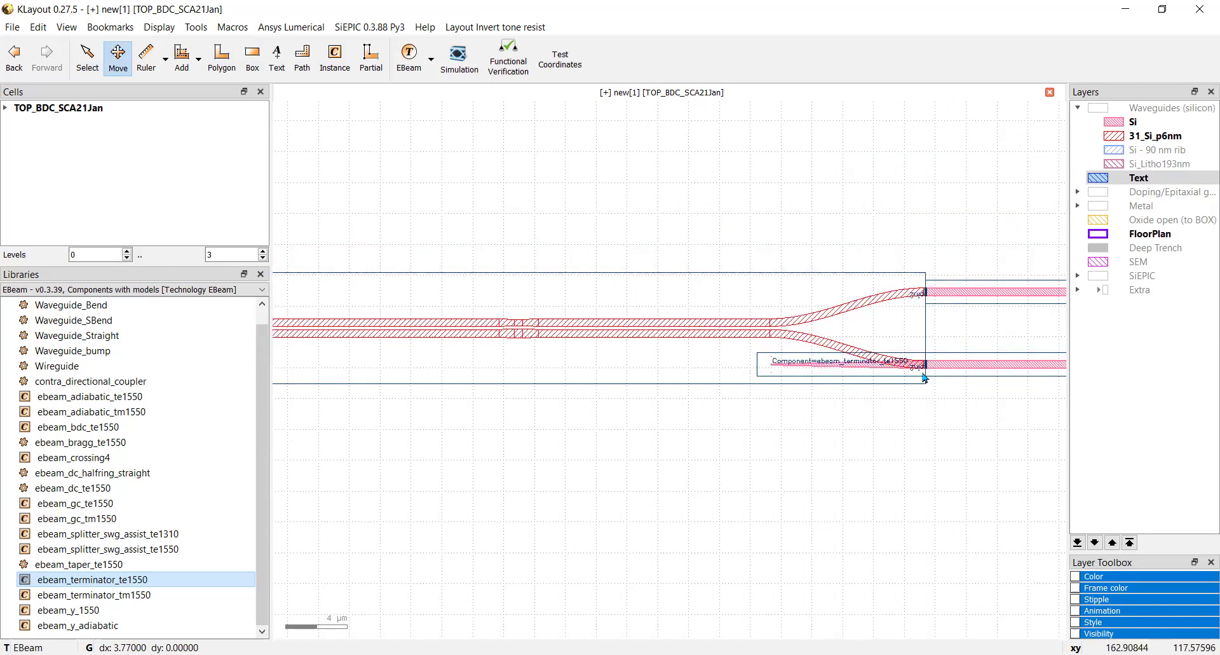
pyautogui.scroll(5, 924, 377)
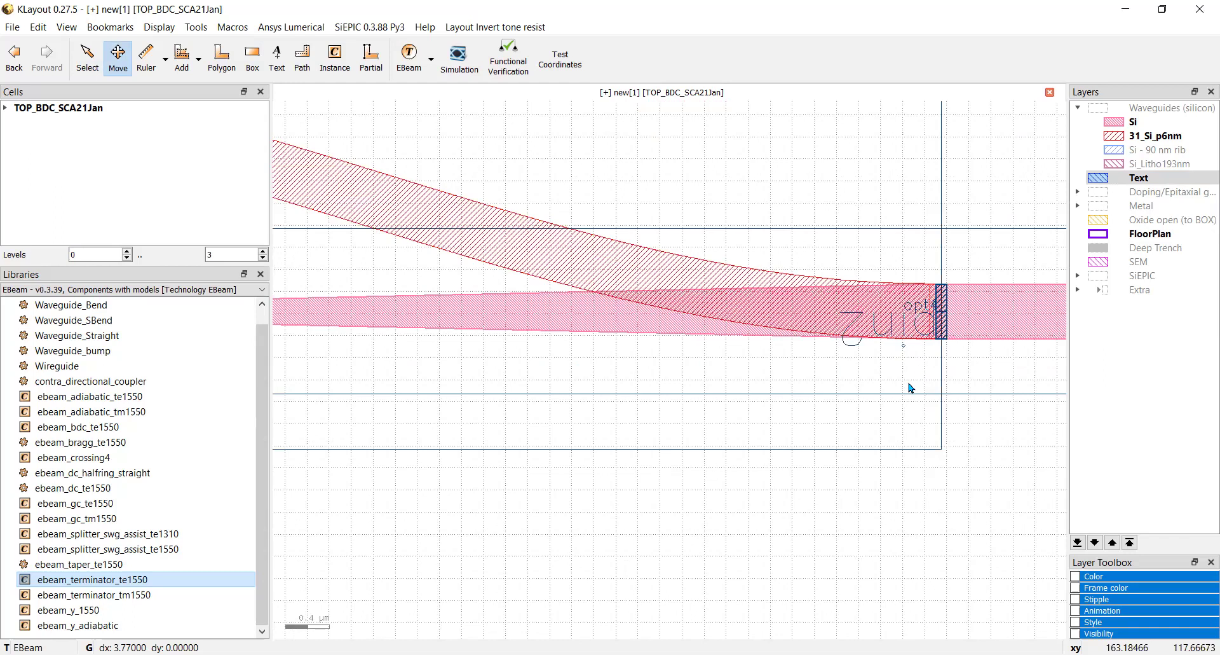
pyautogui.scroll(-3, 910, 387)
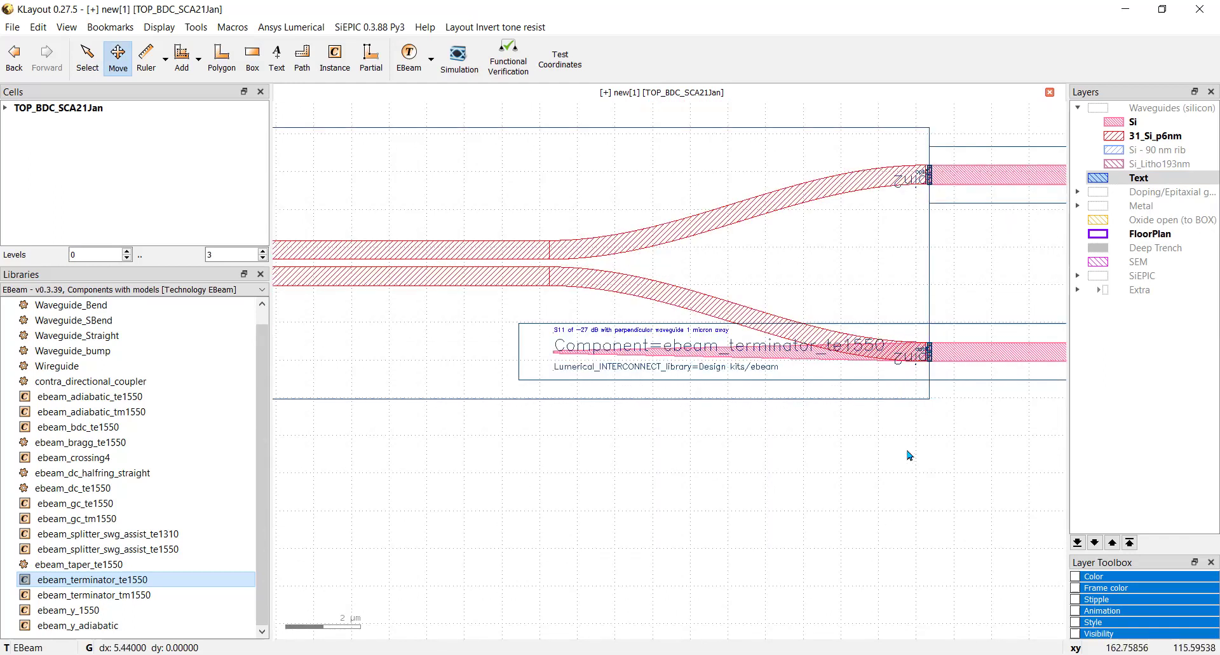
# Step: Move the terminator about 4.5 µm down off the coupler's output and about 71 µm left, below its unconnected input
pyautogui.click(83, 56)
pyautogui.click(661, 344)
pyautogui.click(118, 56)
pyautogui.moveTo(688, 340); pyautogui.dragTo(675, 504)
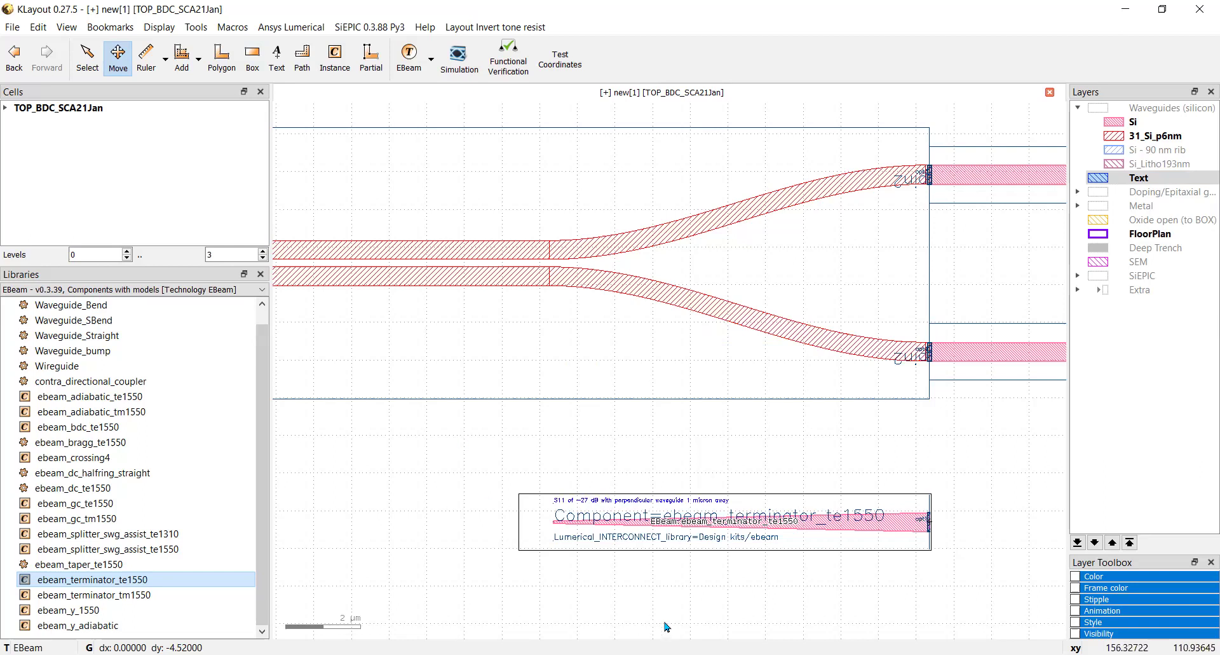
pyautogui.scroll(-5, 654, 546)
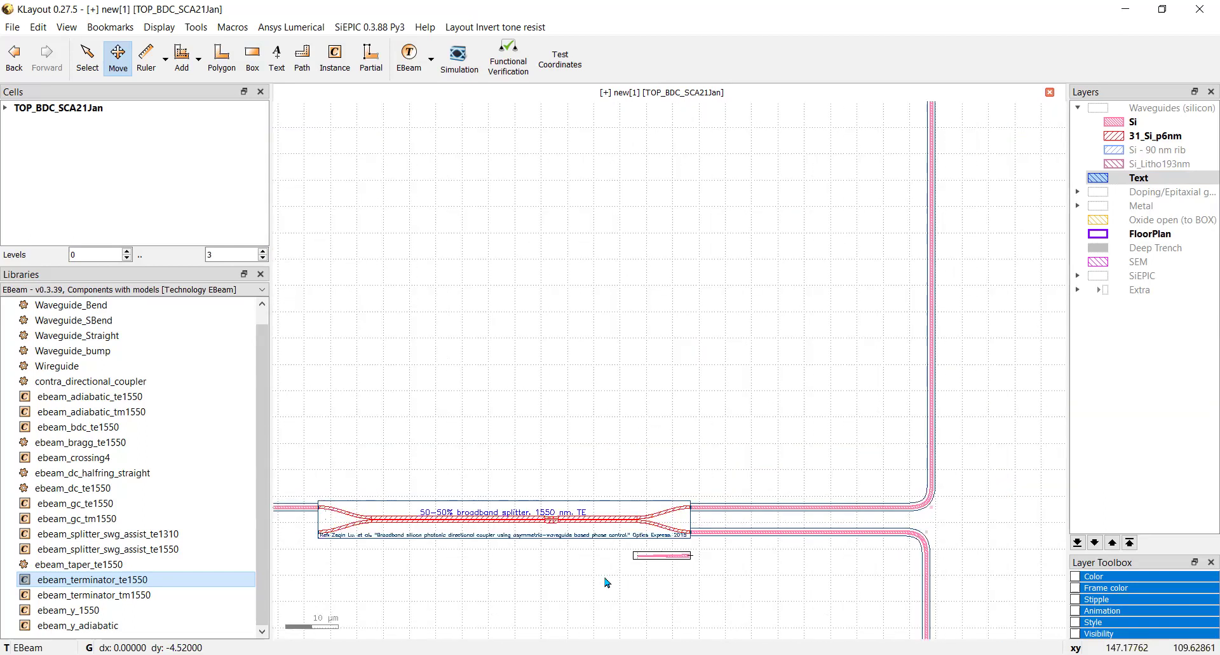
pyautogui.moveTo(655, 558); pyautogui.dragTo(276, 533)
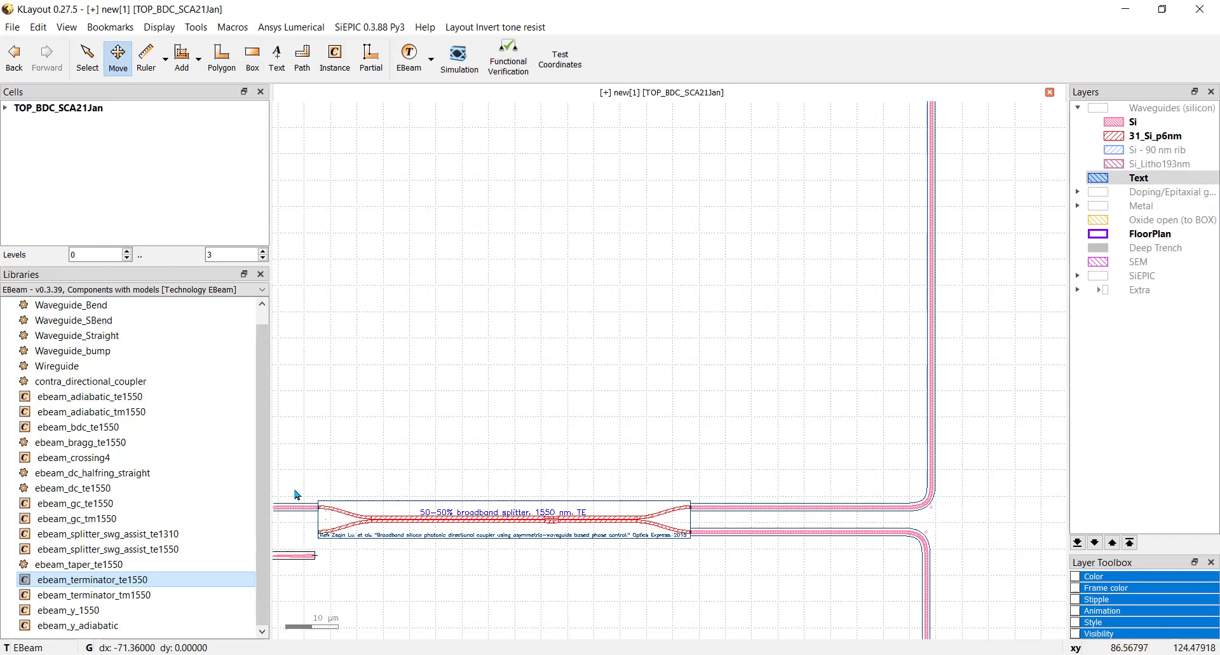
# Step: Raise the terminator to roughly the height of the coupler's unconnected lower-left pin
pyautogui.scroll(2, 280, 561)
pyautogui.scroll(-1, 320, 555)
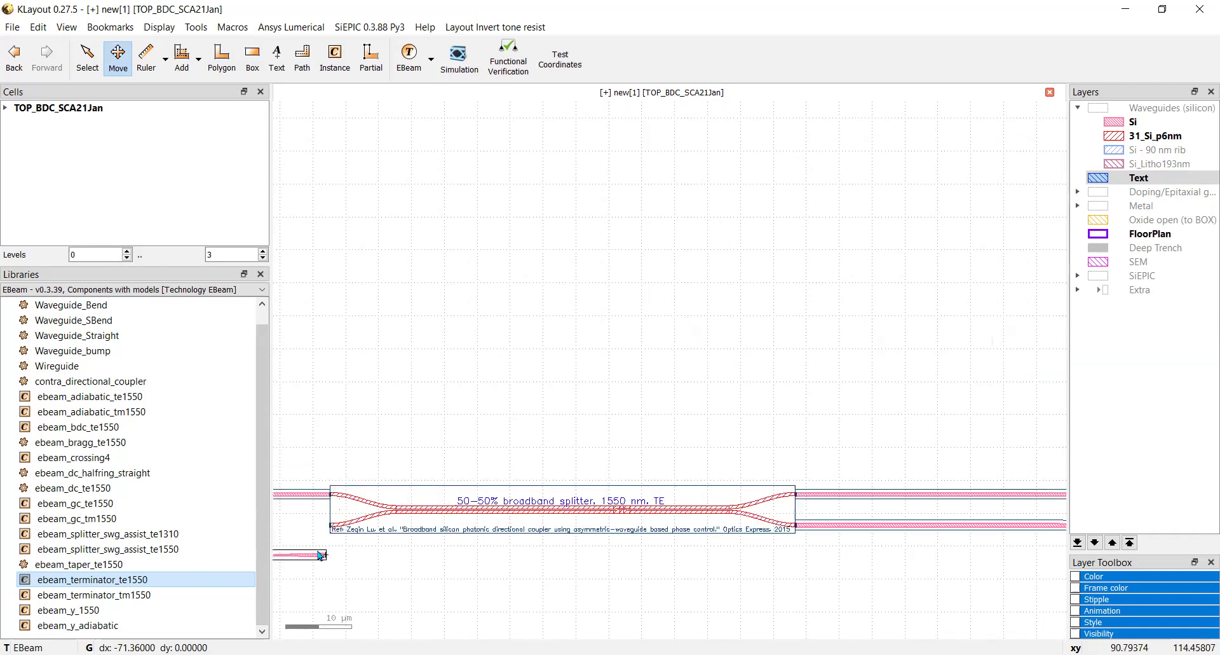
pyautogui.moveTo(309, 558); pyautogui.dragTo(306, 528)
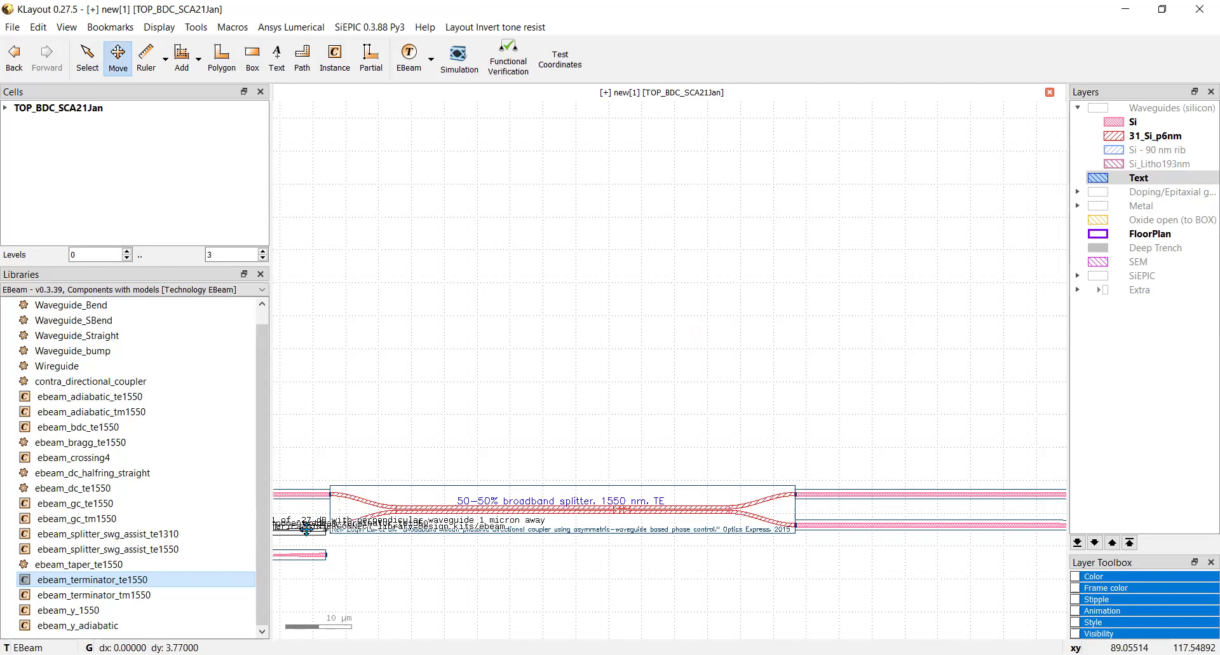
pyautogui.scroll(5, 316, 544)
pyautogui.moveTo(326, 450); pyautogui.dragTo(335, 416)
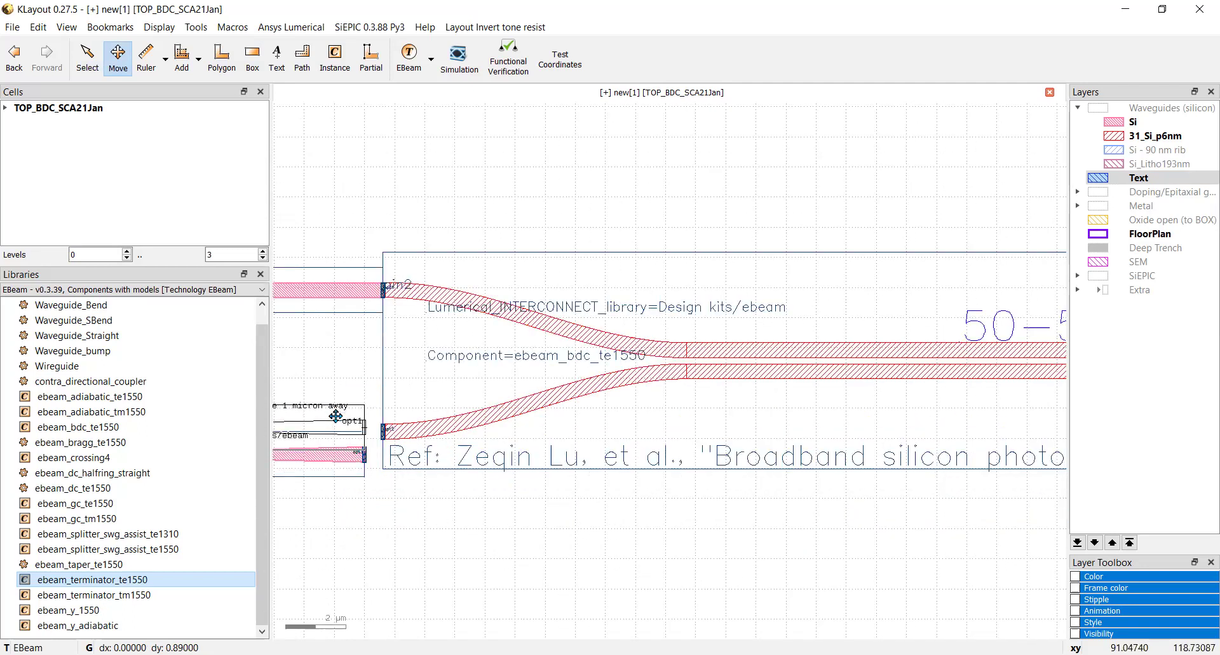
pyautogui.click(336, 416)
# Step: Fine-position the terminator so its opt1 pin is level with the coupler's opt2 pin, leaving only a small gap
pyautogui.scroll(1, 338, 498)
pyautogui.scroll(4, 327, 380)
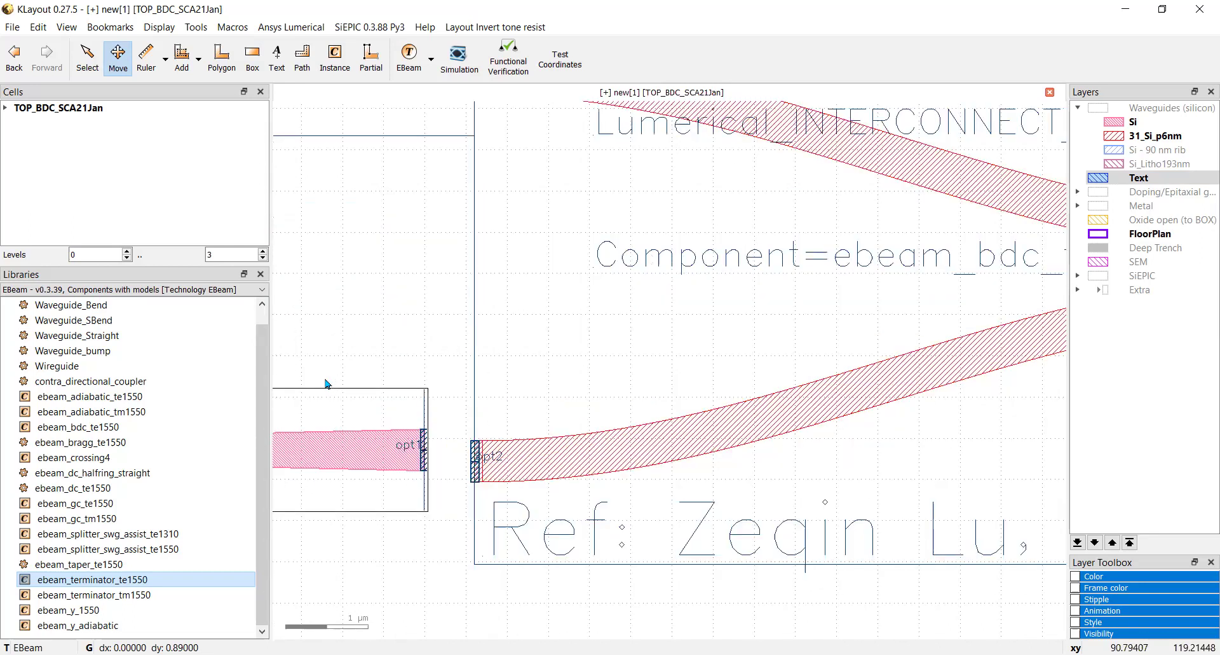
pyautogui.scroll(-1, 335, 398)
pyautogui.scroll(3, 346, 430)
pyautogui.scroll(1, 413, 403)
pyautogui.moveTo(419, 387); pyautogui.dragTo(554, 439)
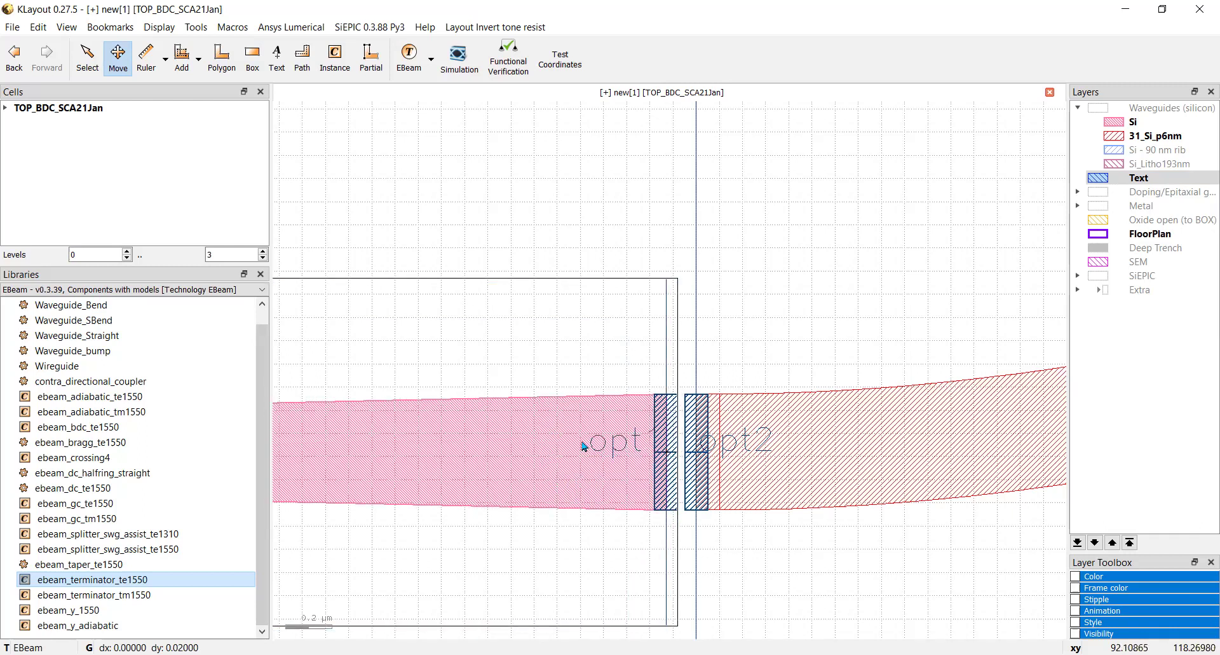
# Step: Nudge the terminator slightly closer to the coupler's opt2 pin and try to snap the two components together
pyautogui.moveTo(633, 437)
pyautogui.mouseDown()
pyautogui.moveTo(615, 427)
pyautogui.moveTo(634, 430)
pyautogui.mouseUp()
pyautogui.press('Escape')
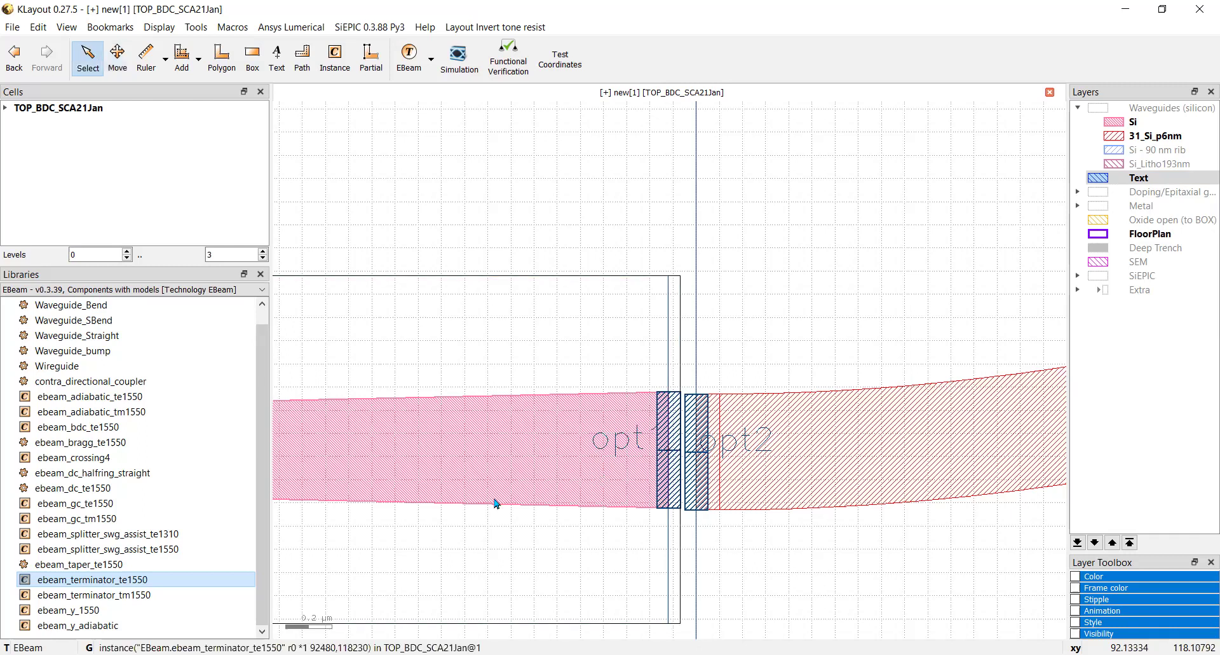
pyautogui.click(485, 445)
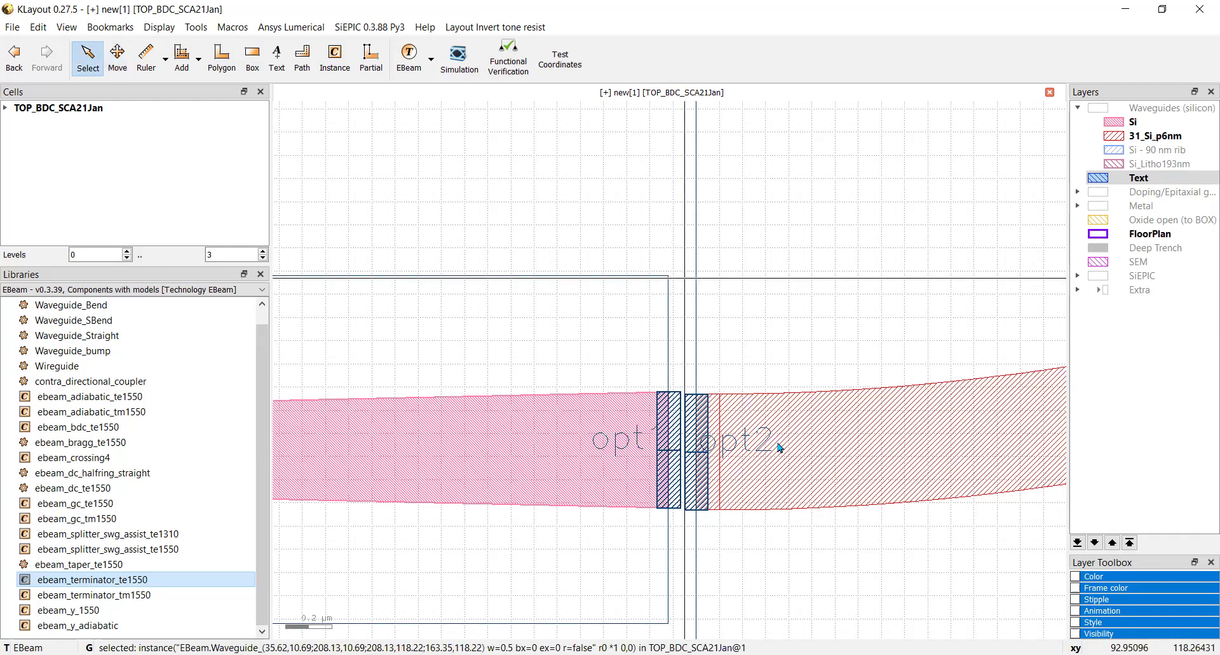
pyautogui.hotkey('shift', 'o')
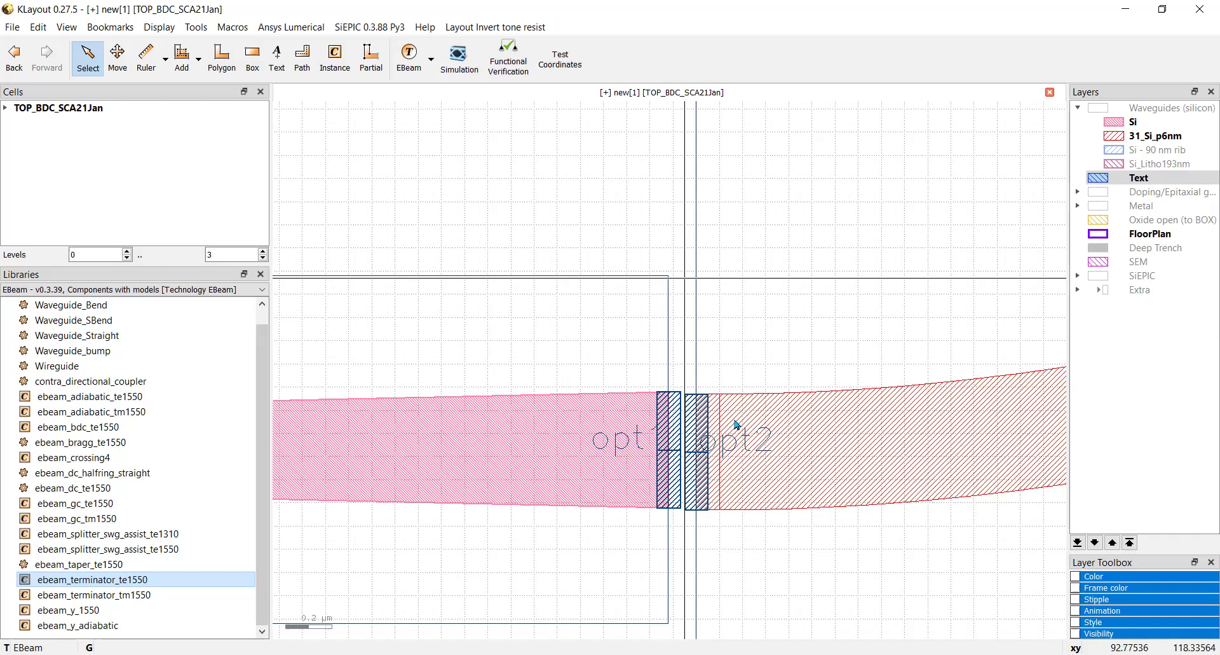
# Step: Snap the terminator's opt1 pin onto the coupler's unconnected opt2 pin
pyautogui.click(813, 546)
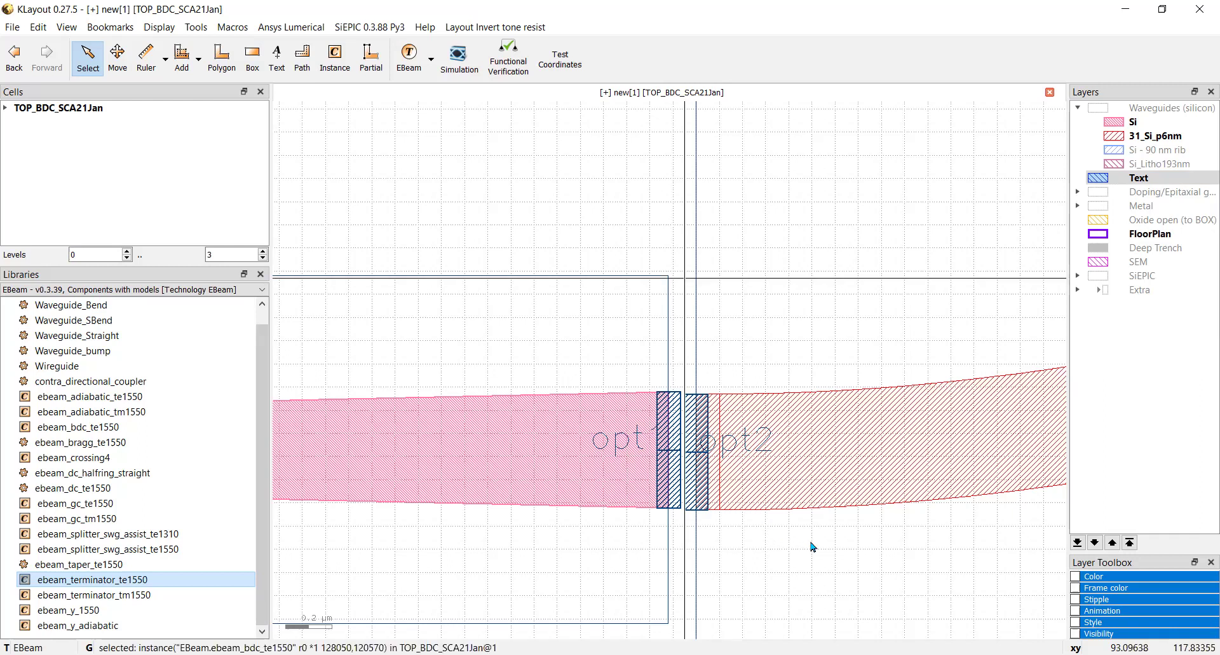
pyautogui.scroll(2, 695, 447)
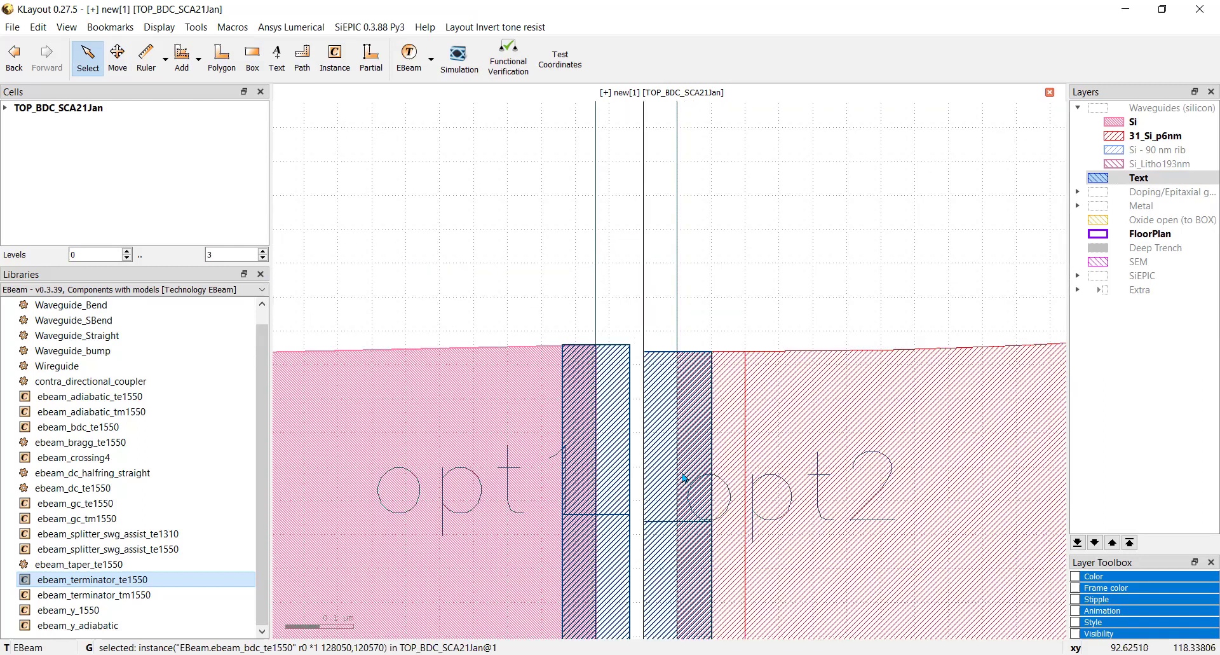
pyautogui.scroll(-2, 684, 477)
pyautogui.scroll(-2, 729, 514)
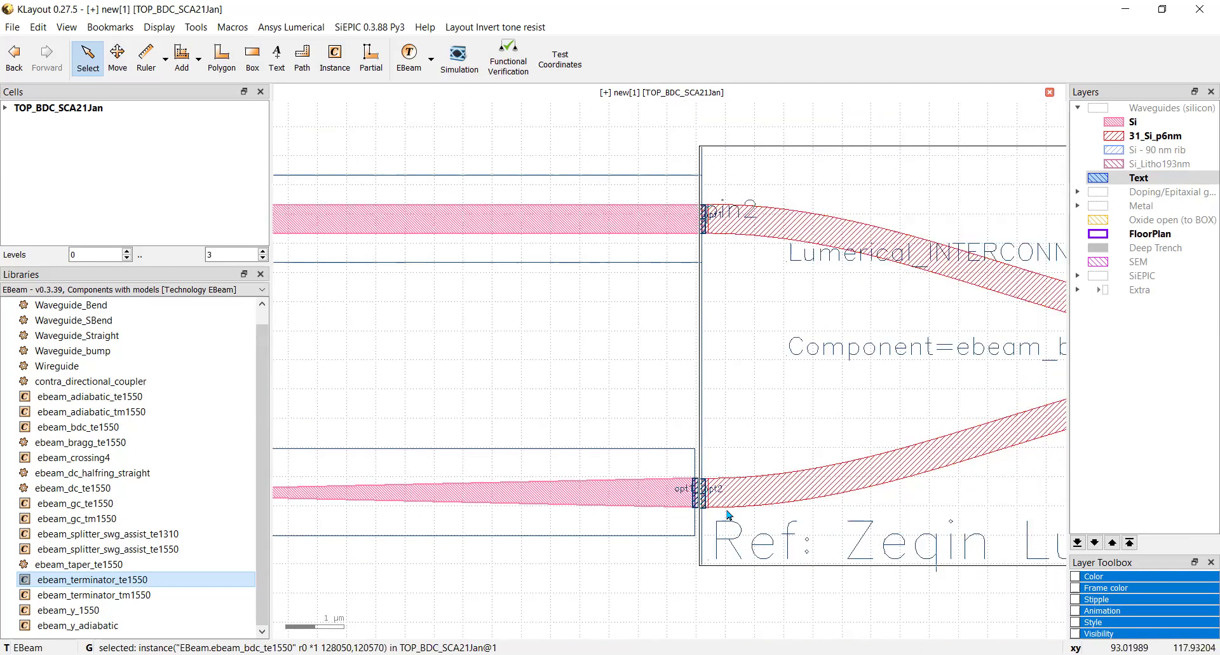
pyautogui.scroll(-1, 715, 524)
pyautogui.scroll(2, 712, 526)
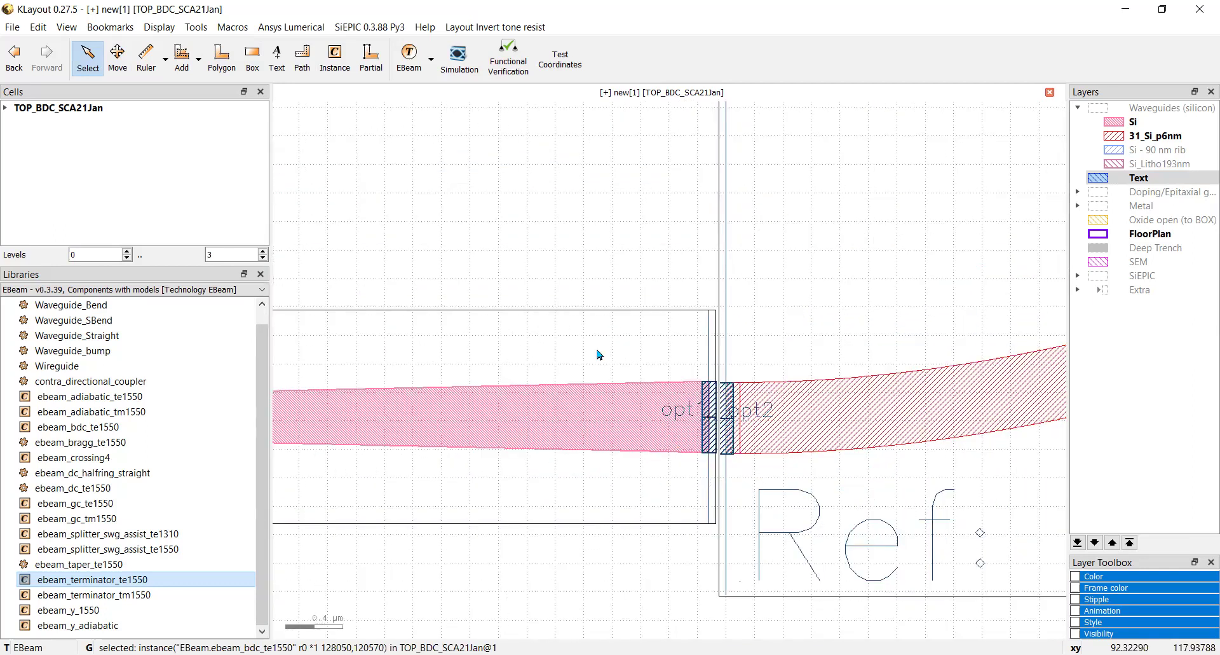
pyautogui.scroll(1, 658, 388)
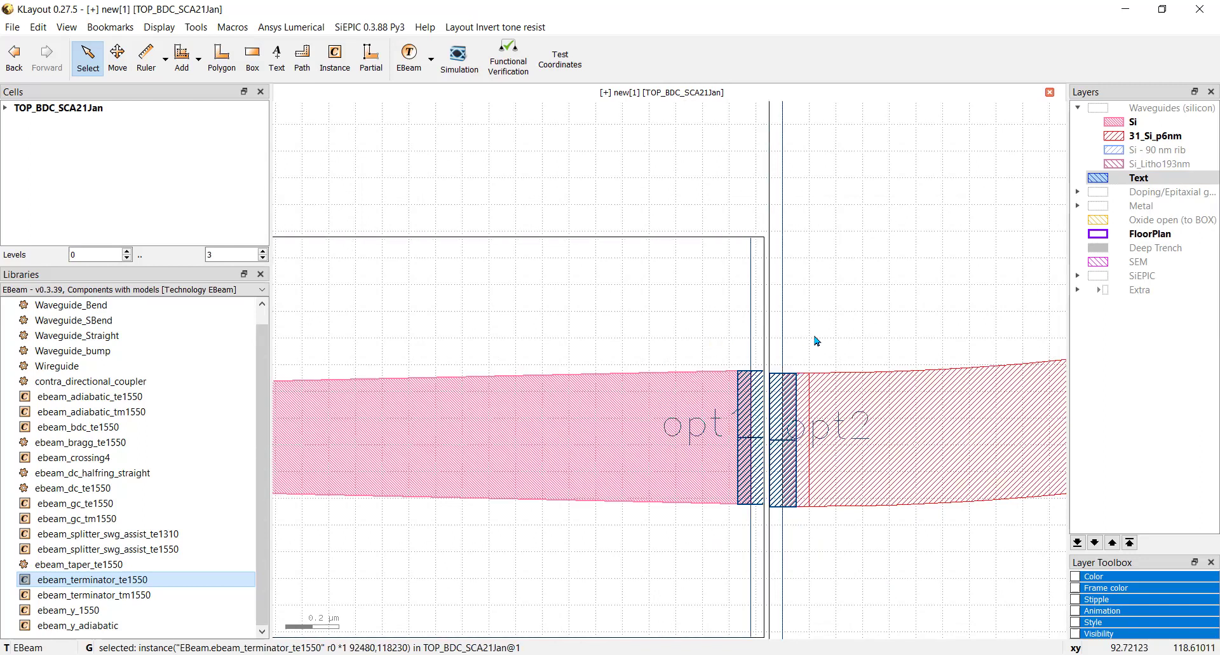
pyautogui.hotkey('shift', 'o')
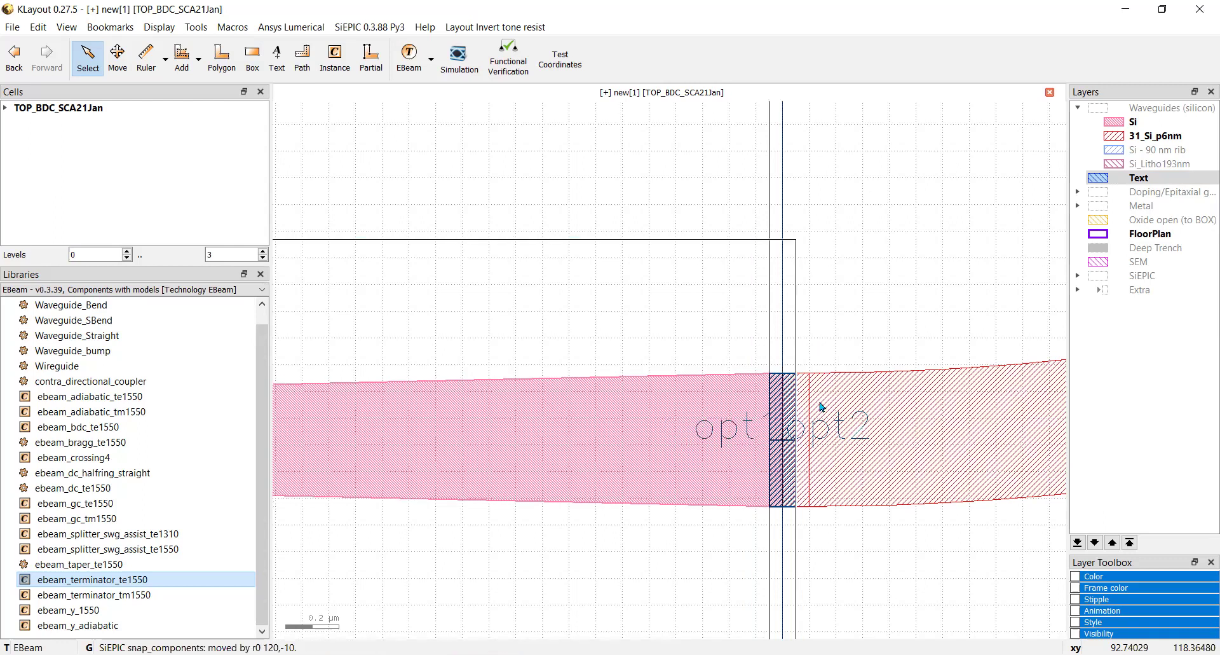
# Step: Run Functional Verification on the whole circuit and close the error notice
pyautogui.scroll(-1, 827, 480)
pyautogui.scroll(-4, 828, 481)
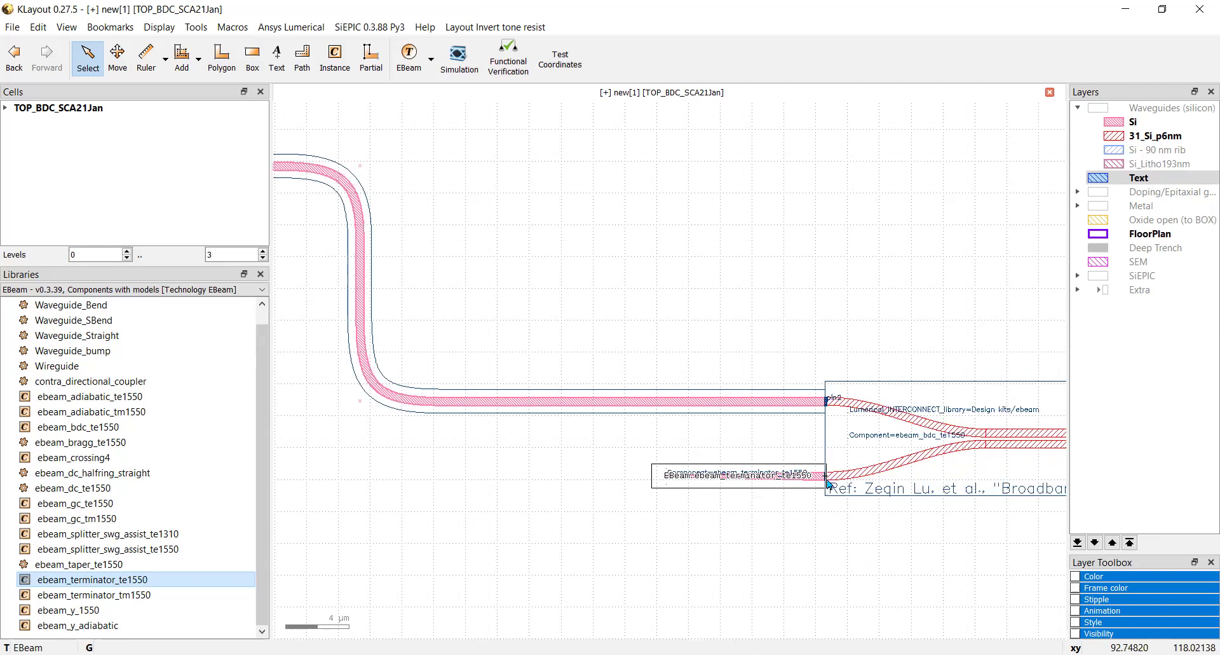
pyautogui.press('F2')
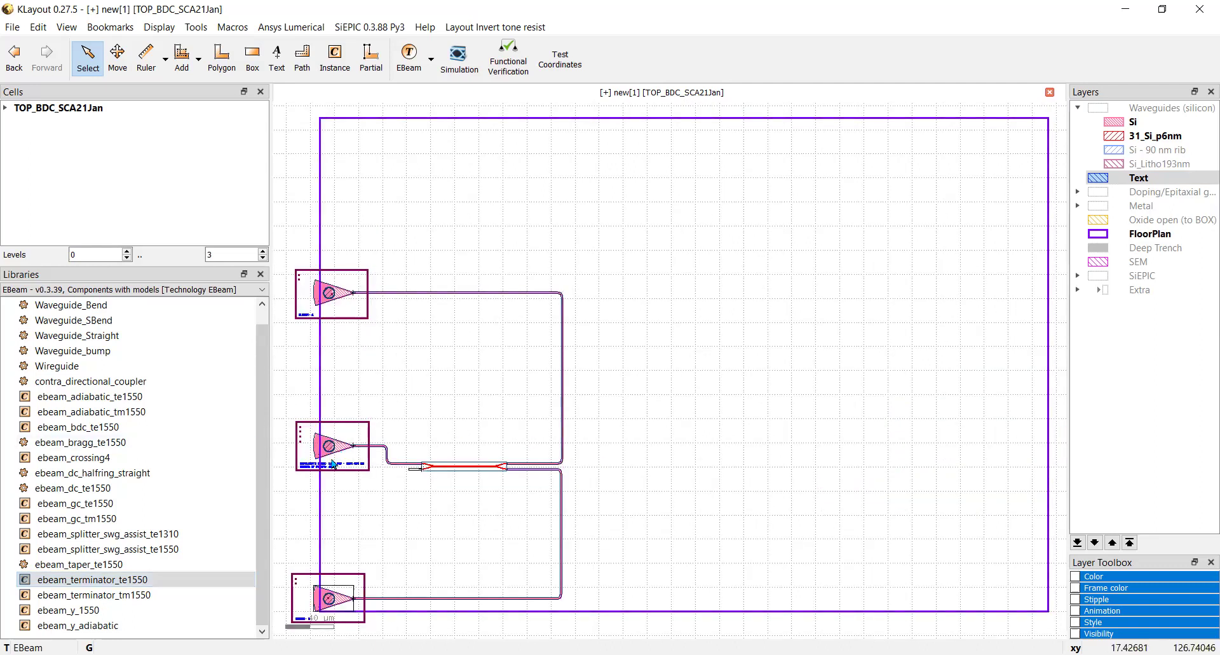
pyautogui.scroll(3, 354, 482)
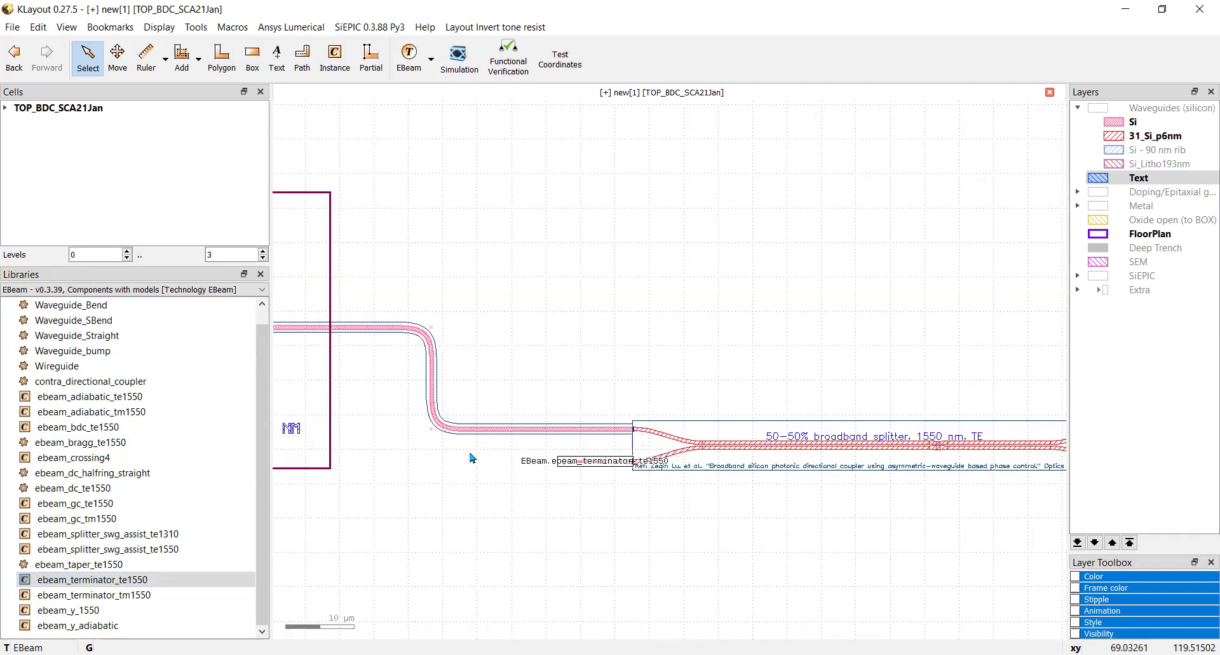
pyautogui.scroll(-4, 472, 457)
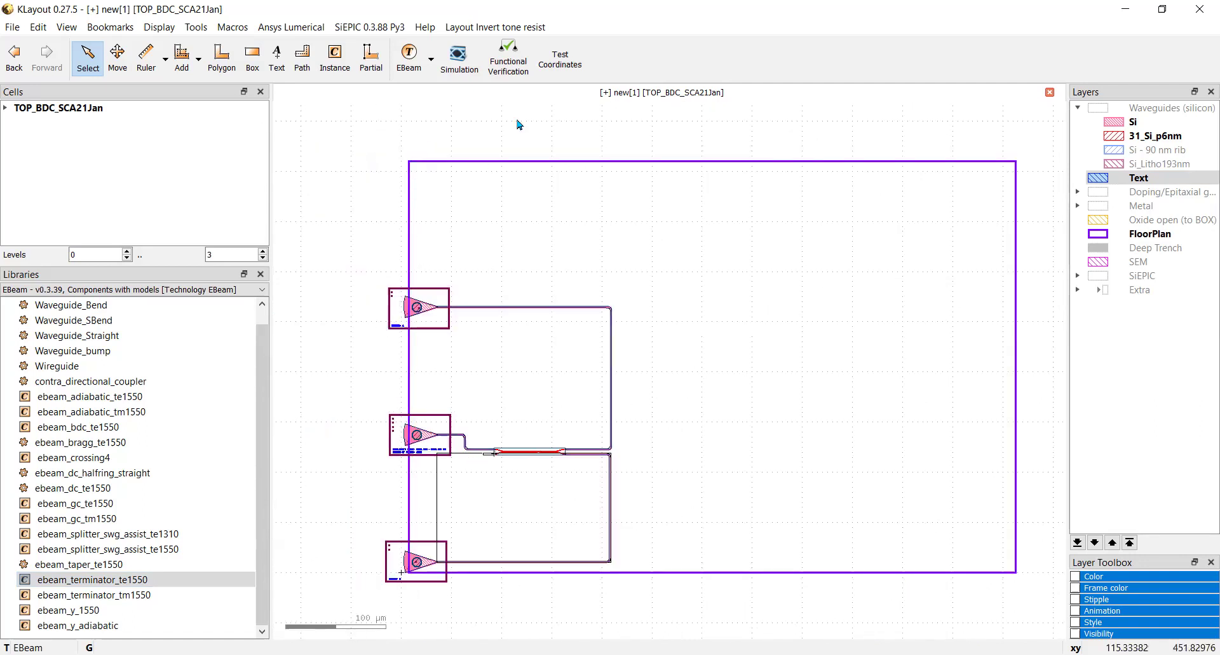
pyautogui.click(508, 56)
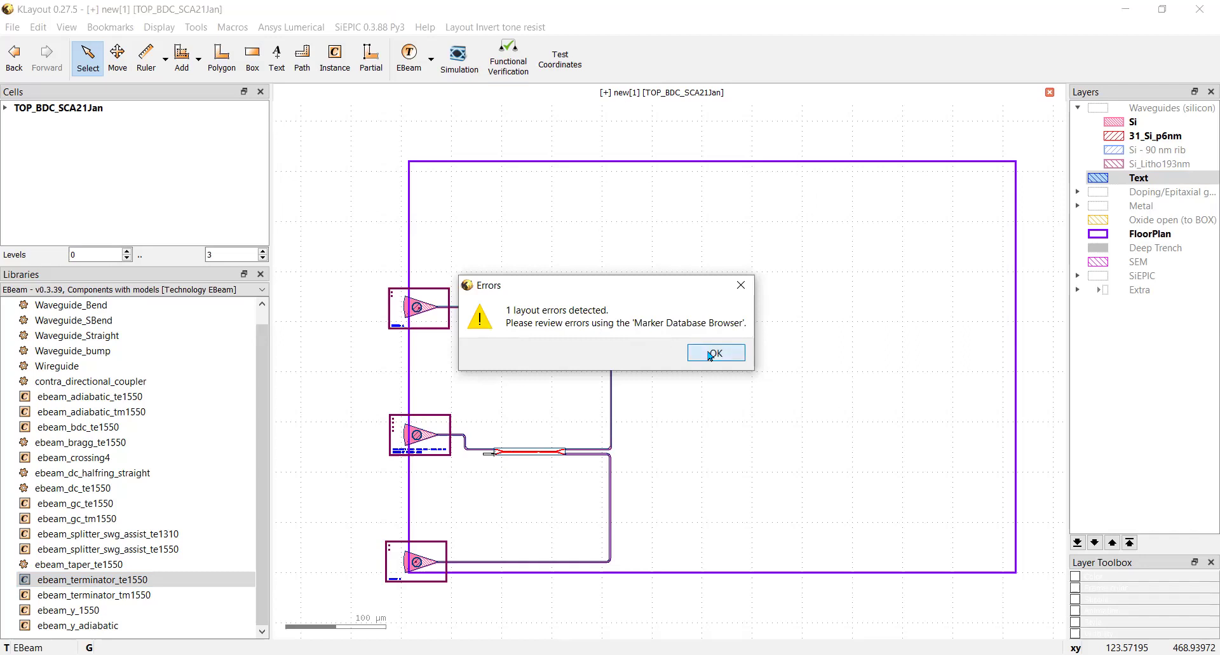
pyautogui.press('Return')
# Step: Examine the circuit marked by the verification and the opt_in label's position at the laser's grating coupler
pyautogui.scroll(2, 521, 381)
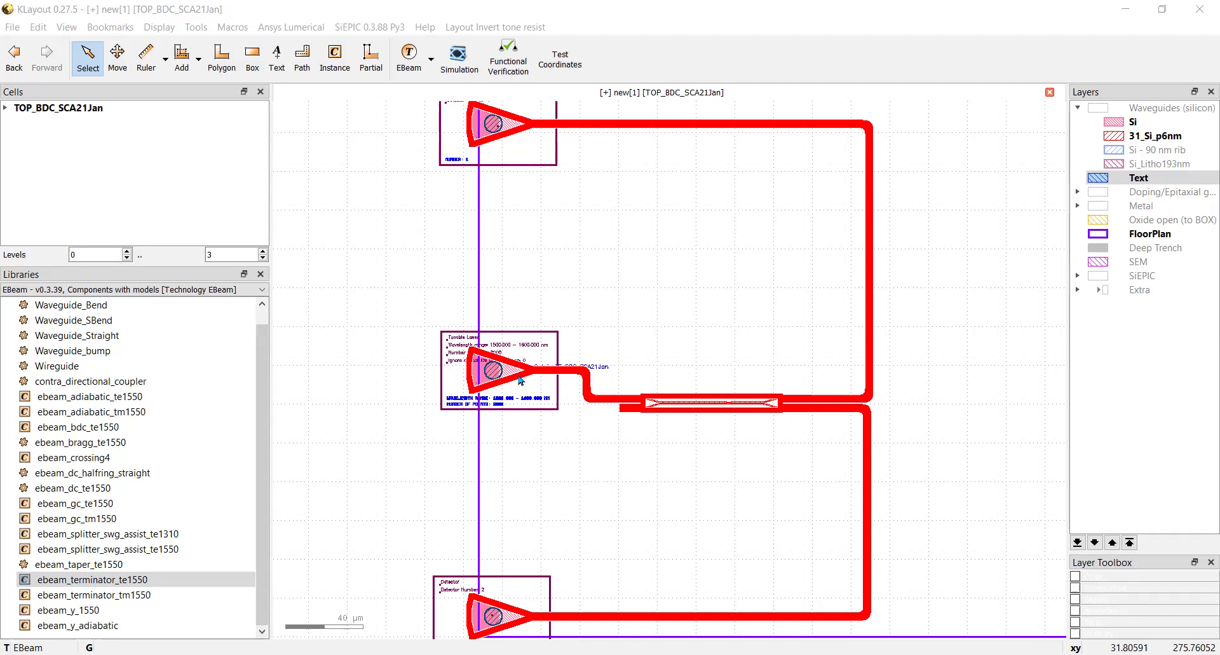
pyautogui.click(662, 518)
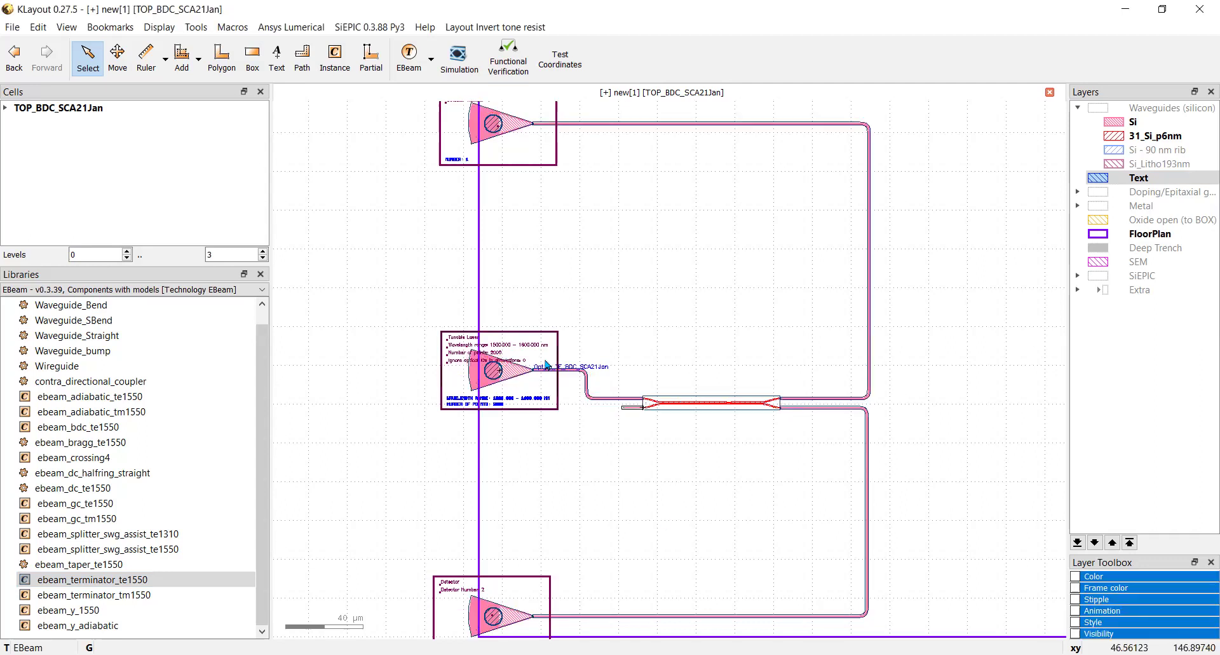
pyautogui.scroll(5, 506, 373)
pyautogui.scroll(9, 506, 373)
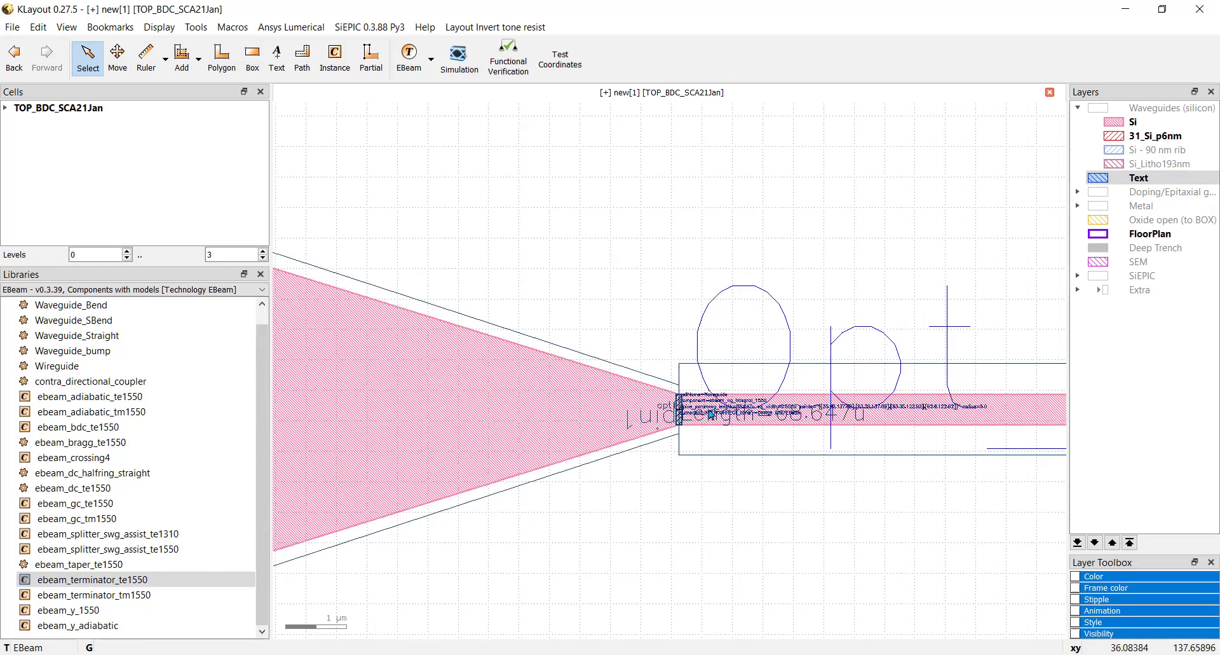
pyautogui.scroll(4, 709, 411)
pyautogui.scroll(-10, 745, 369)
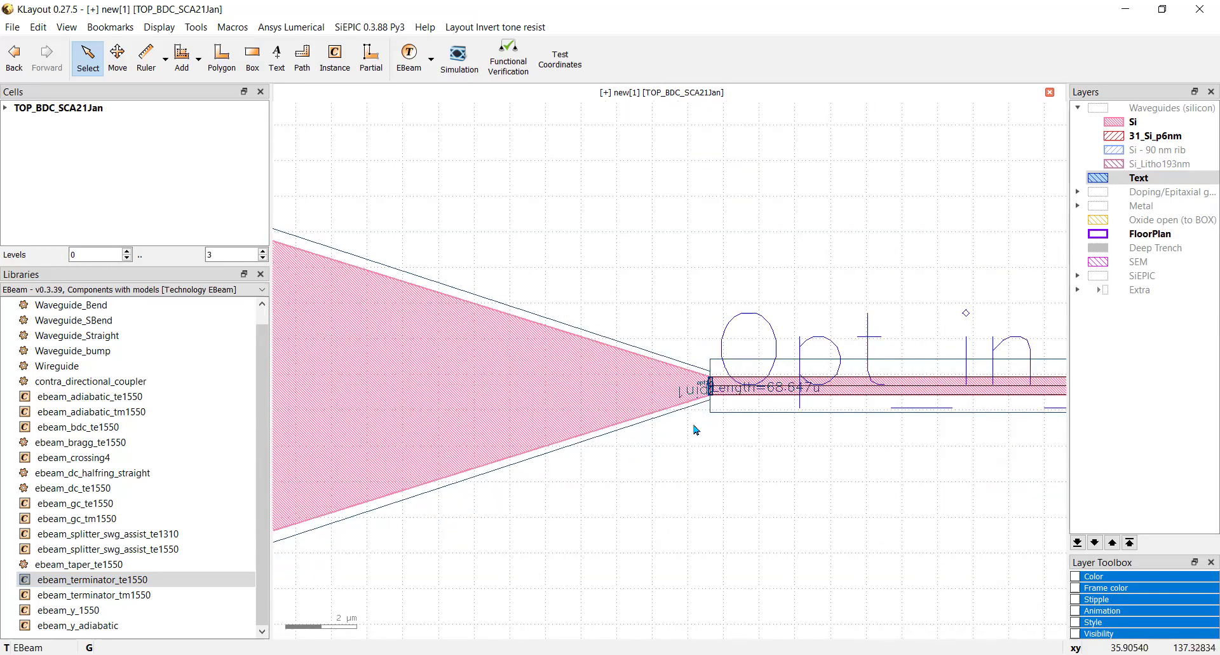
pyautogui.scroll(-8, 629, 459)
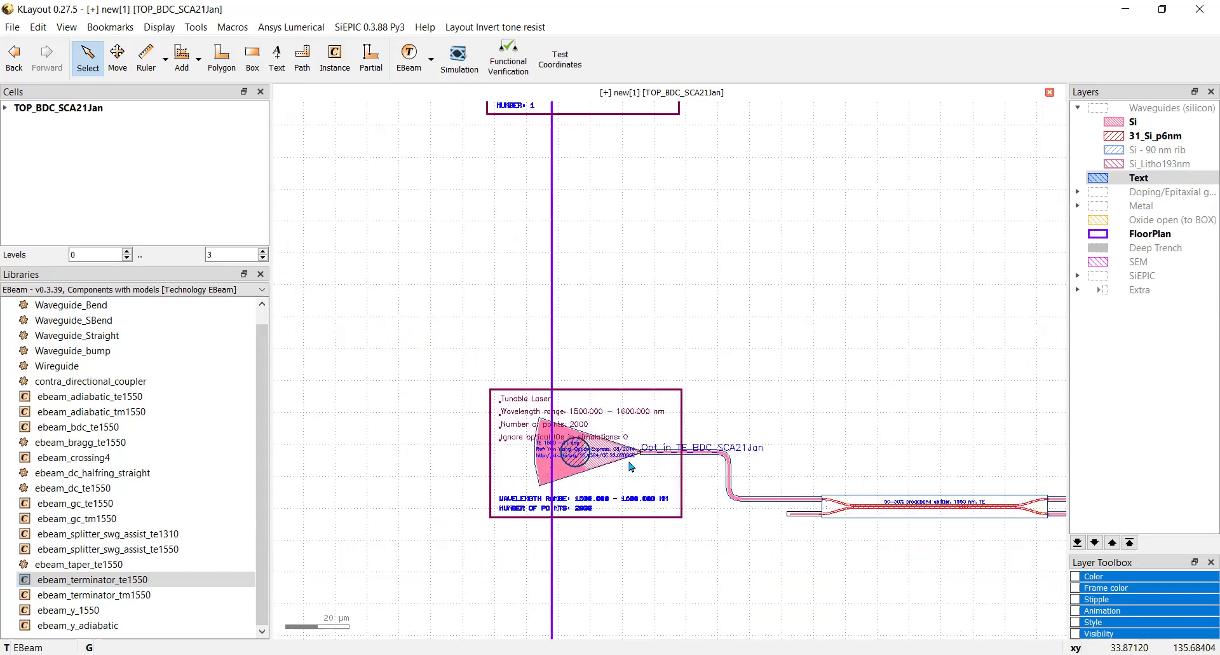
pyautogui.scroll(4, 629, 459)
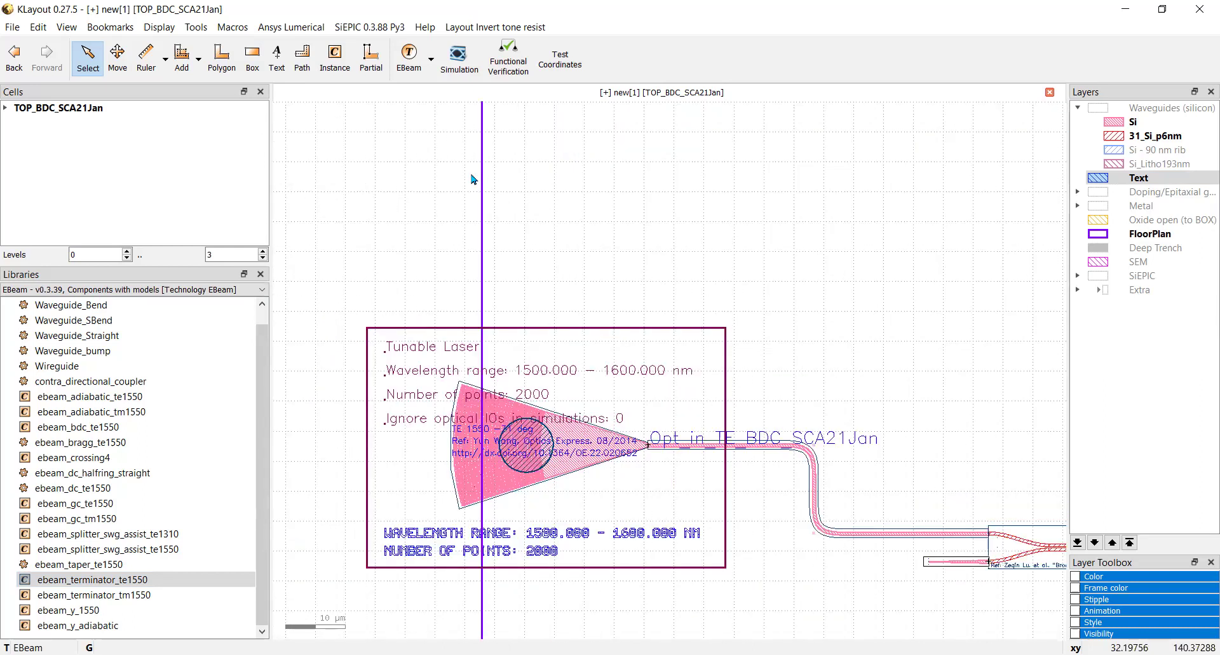
# Step: Try to start the circuit simulation without saving, and try to set up the Lumerical INTERCONNECT Compact Model Library
pyautogui.click(457, 57)
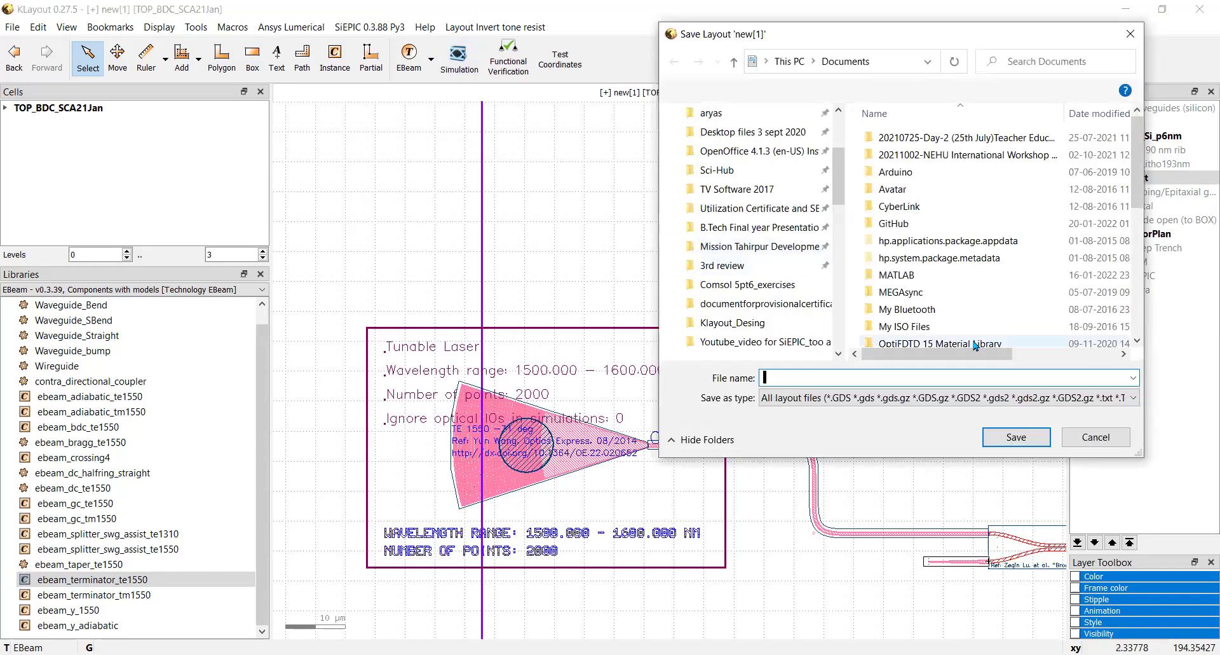
pyautogui.click(1096, 438)
pyautogui.click(369, 27)
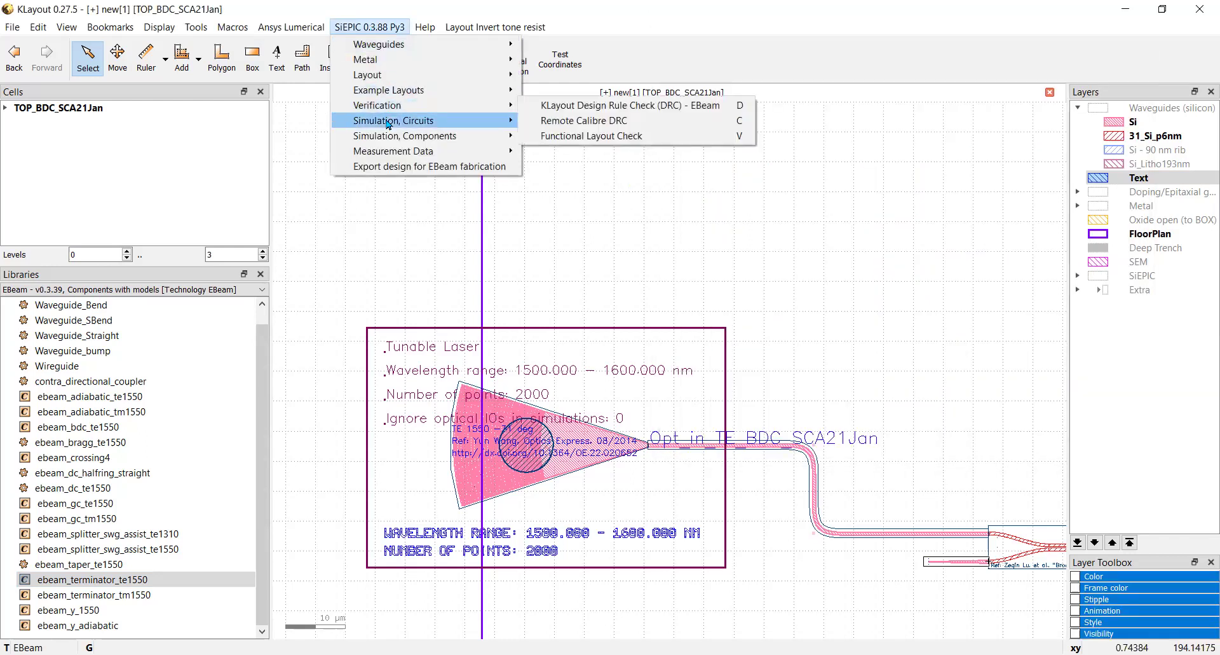
pyautogui.moveTo(389, 124)
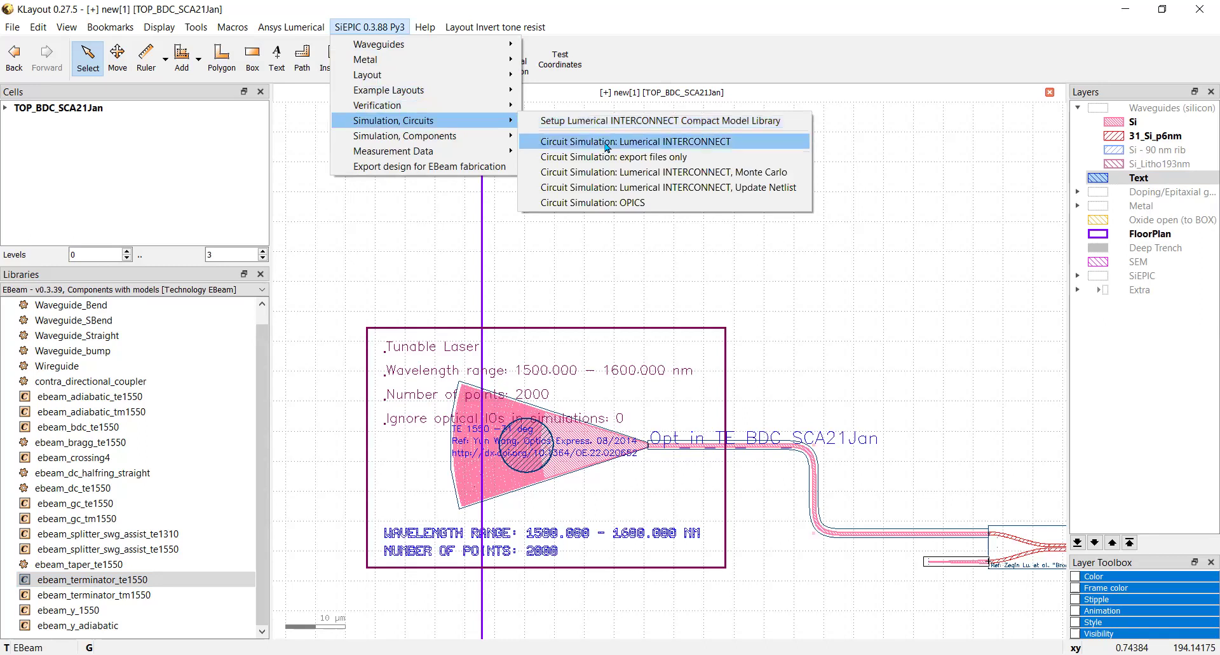
pyautogui.click(602, 124)
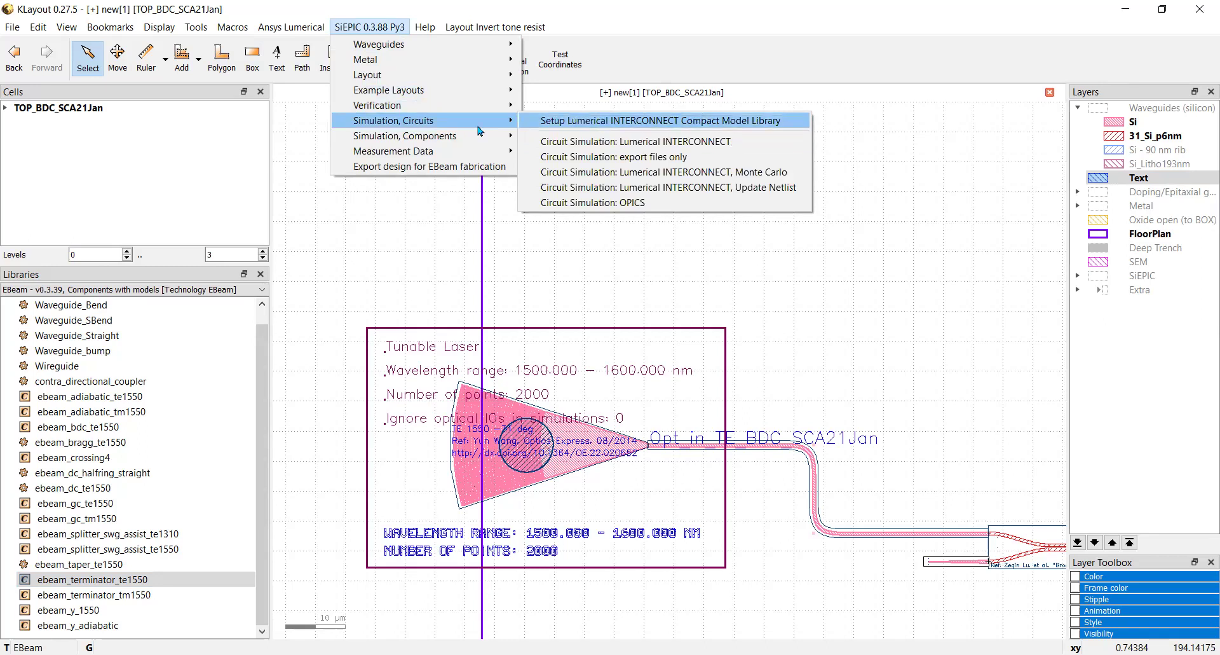
pyautogui.click(729, 395)
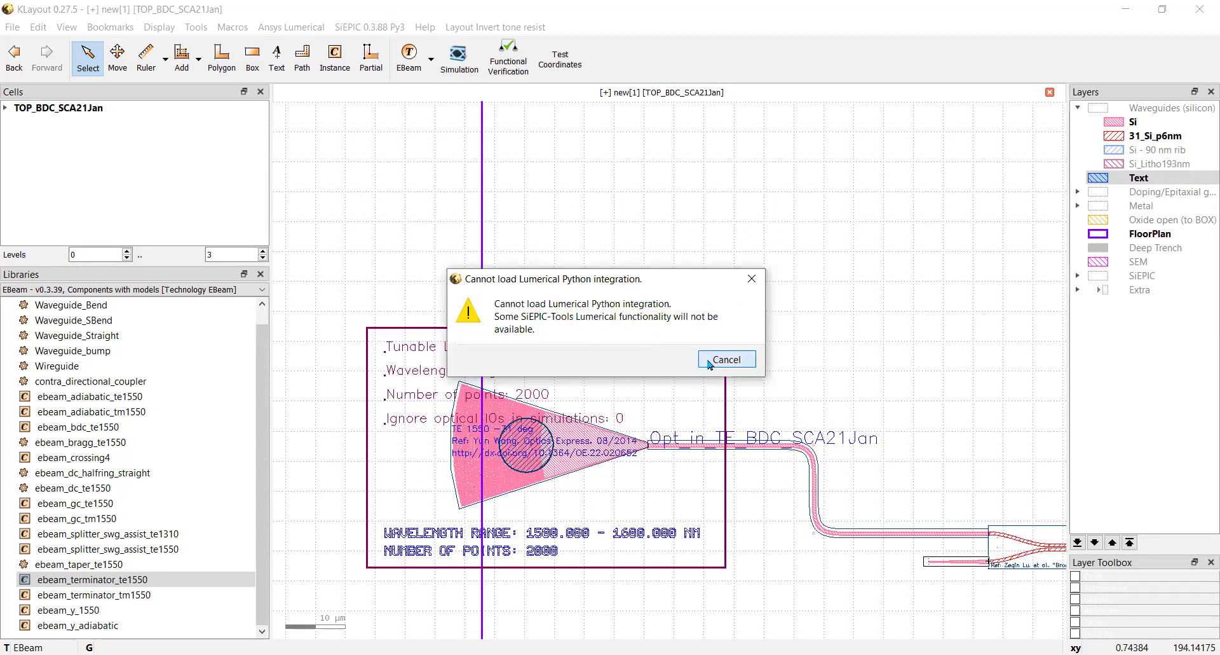
pyautogui.click(709, 365)
# Step: Try to run the Lumerical INTERCONNECT circuit simulation on the unsaved layout, declining to save it
pyautogui.click(360, 28)
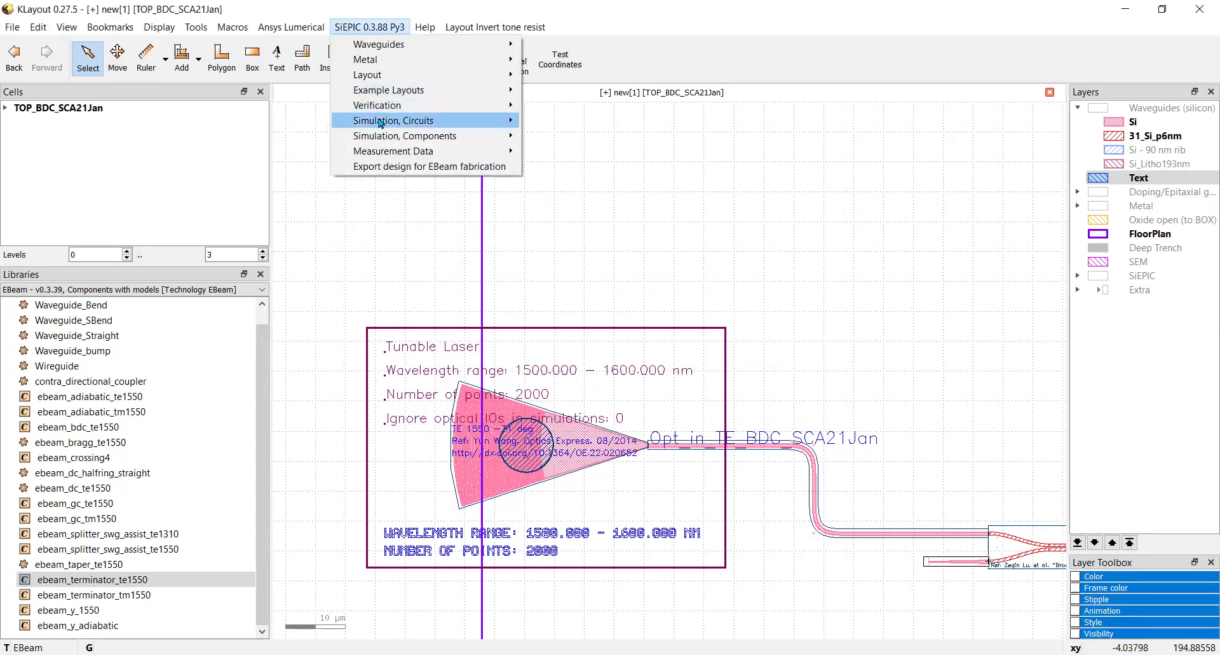
pyautogui.moveTo(388, 120)
pyautogui.click(578, 142)
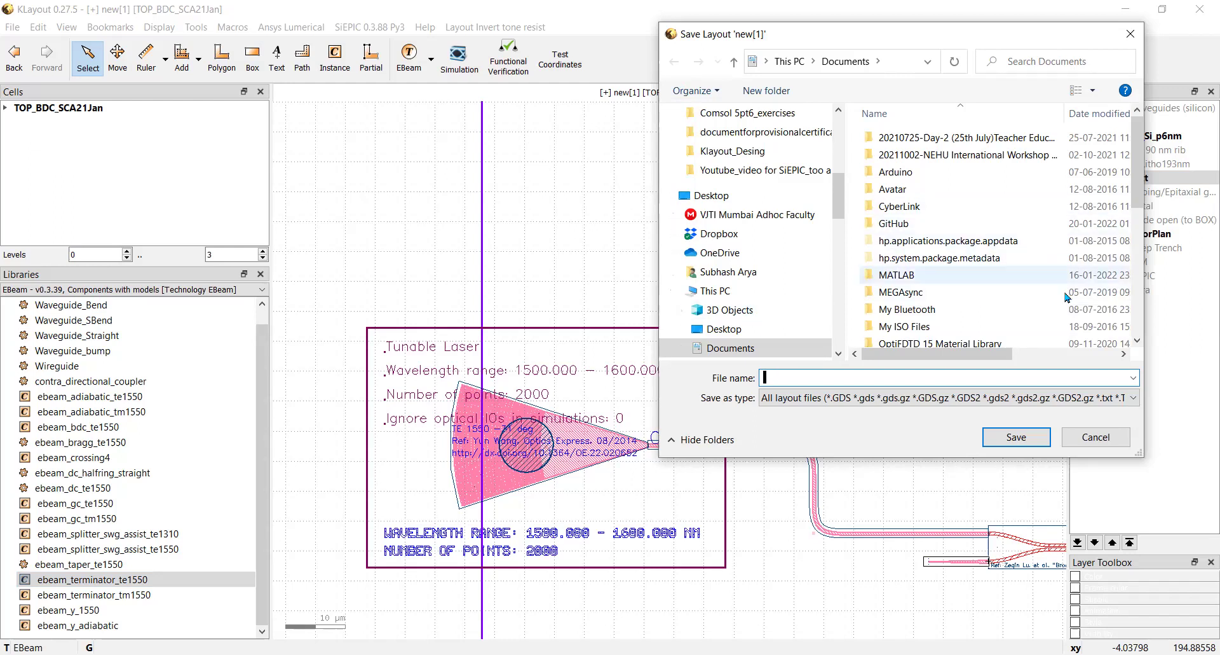
pyautogui.click(1089, 441)
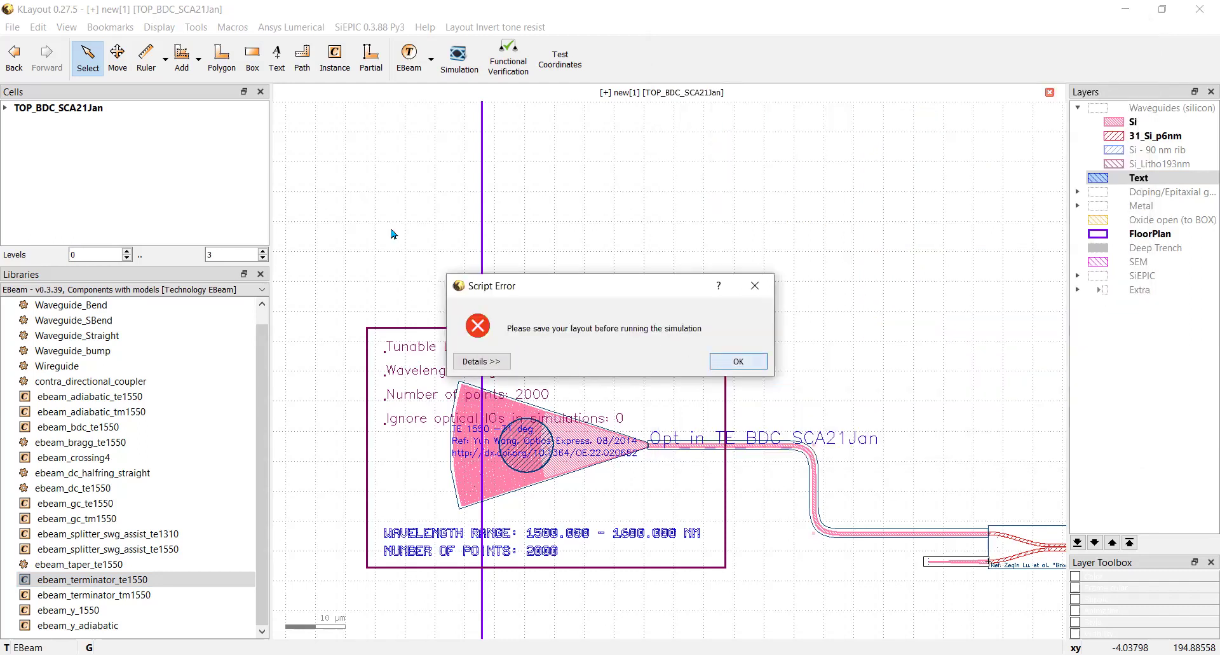
pyautogui.press('Return')
# Step: Save the layout as BDC_SCA_21Jan22 in the Klayout_Desing folder
pyautogui.click(12, 27)
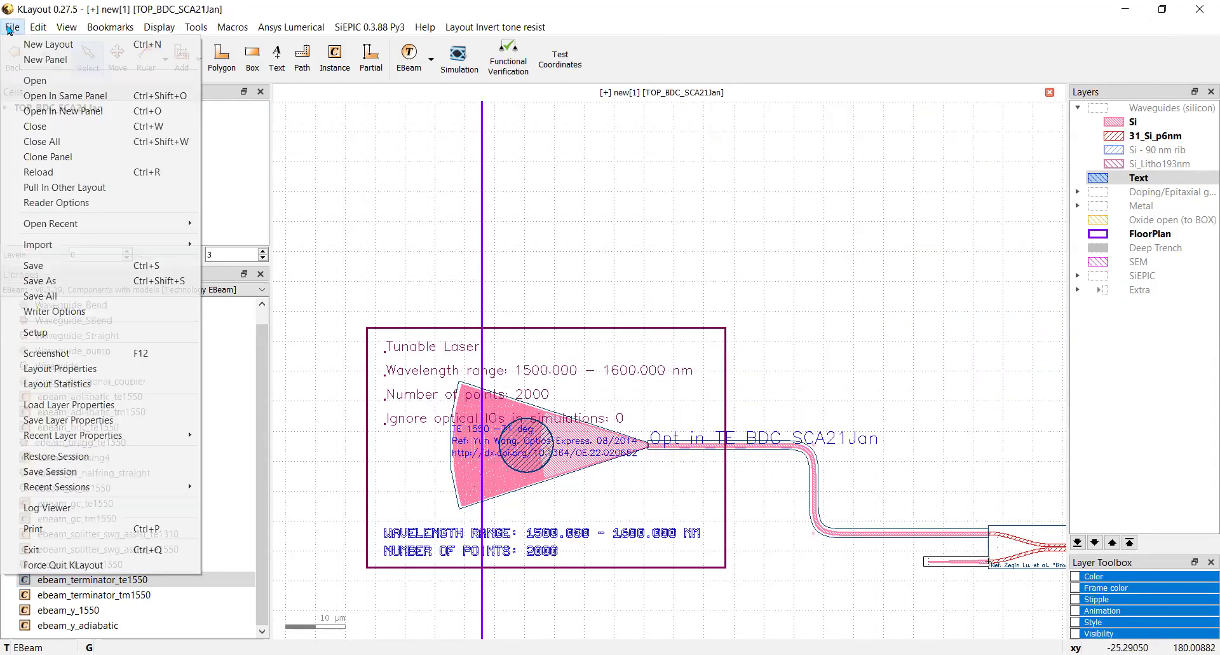
pyautogui.click(35, 266)
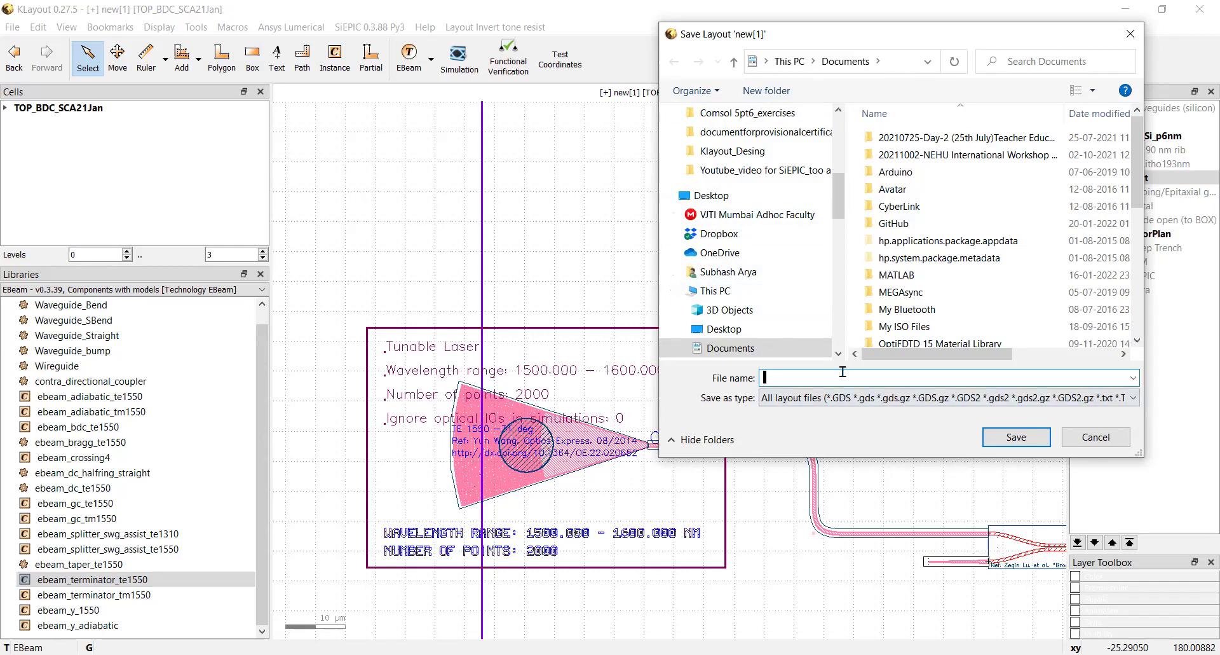
pyautogui.write('BDC_SCA_21Jan22')
pyautogui.click(748, 153)
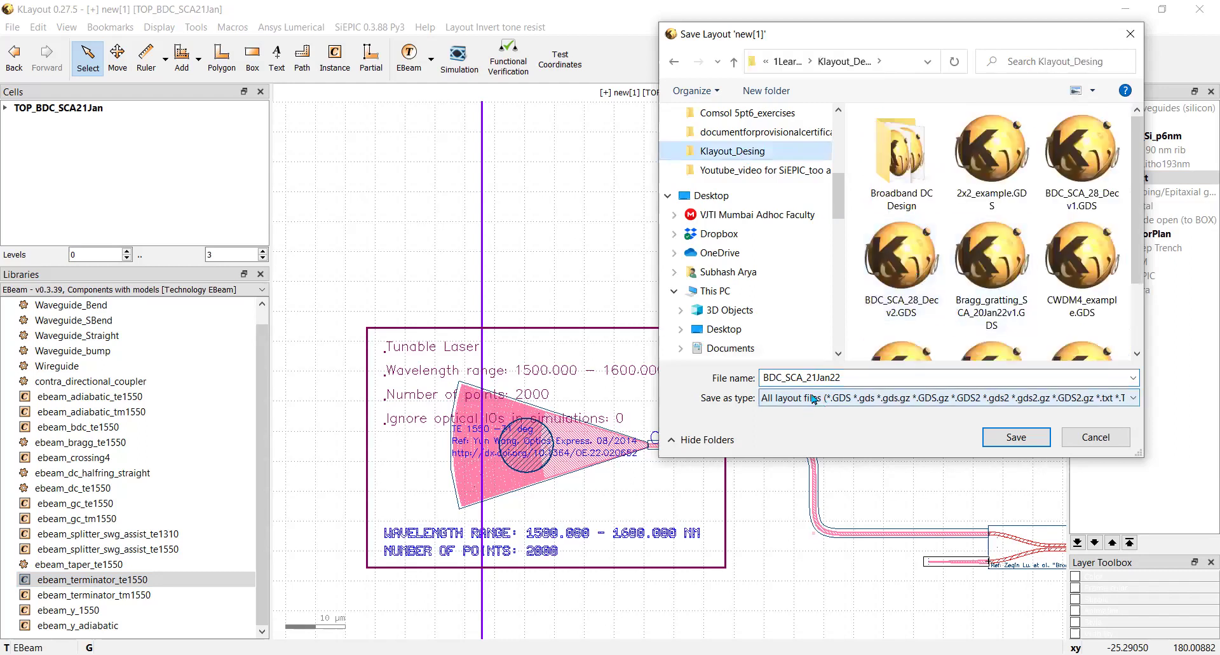
pyautogui.click(1016, 439)
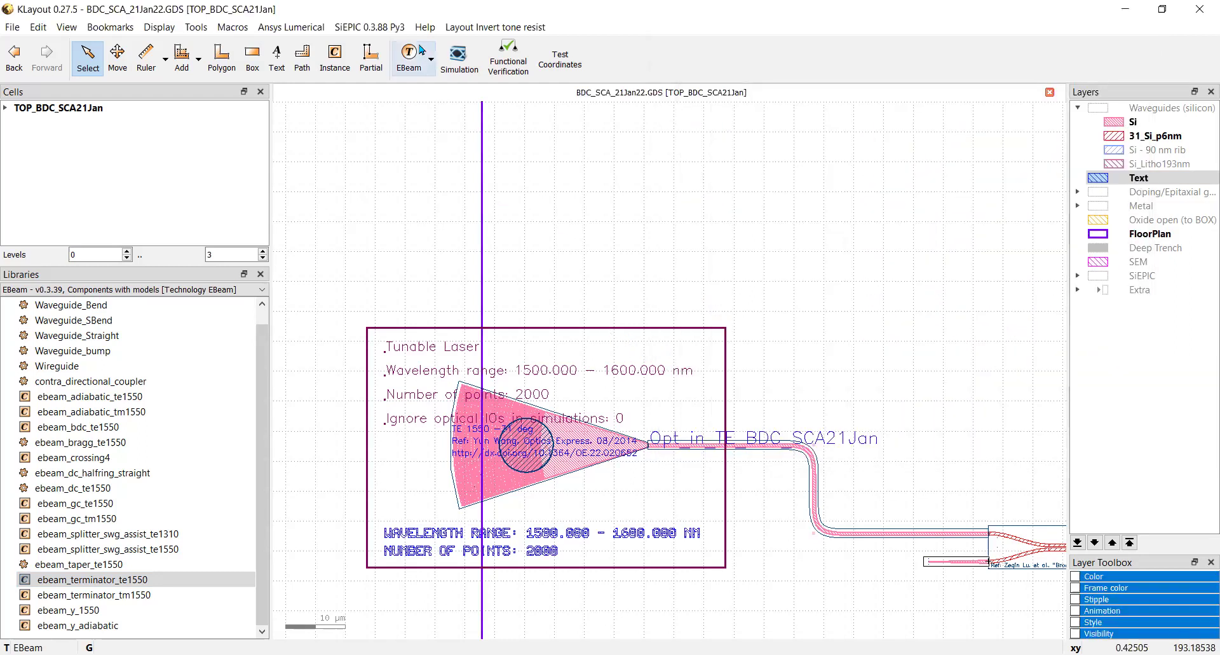
# Step: Launch the Lumerical INTERCONNECT circuit simulation for the saved layout and return to the layout view
pyautogui.click(380, 27)
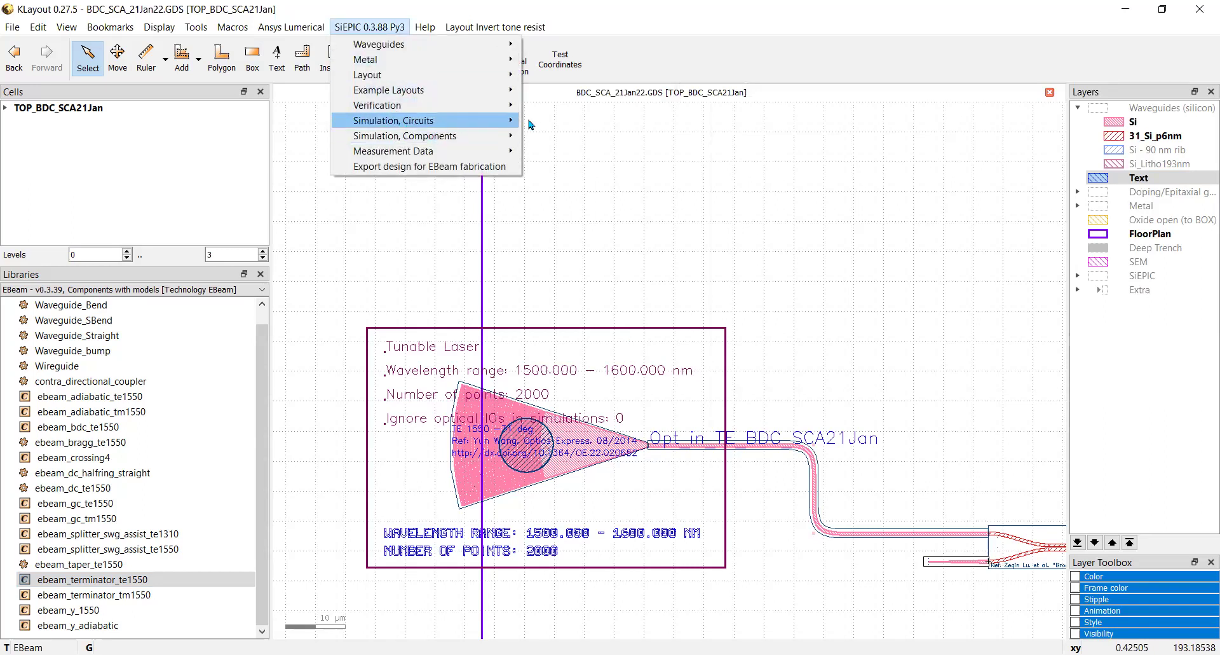
pyautogui.moveTo(509, 120)
pyautogui.click(568, 141)
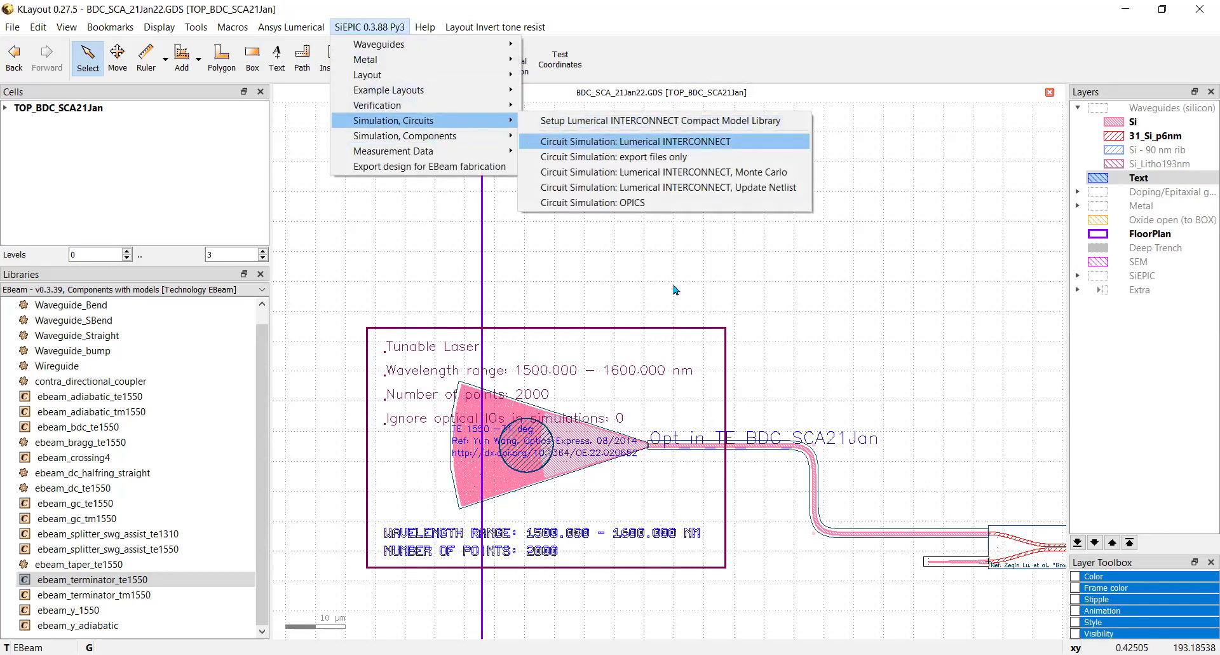
pyautogui.click(727, 431)
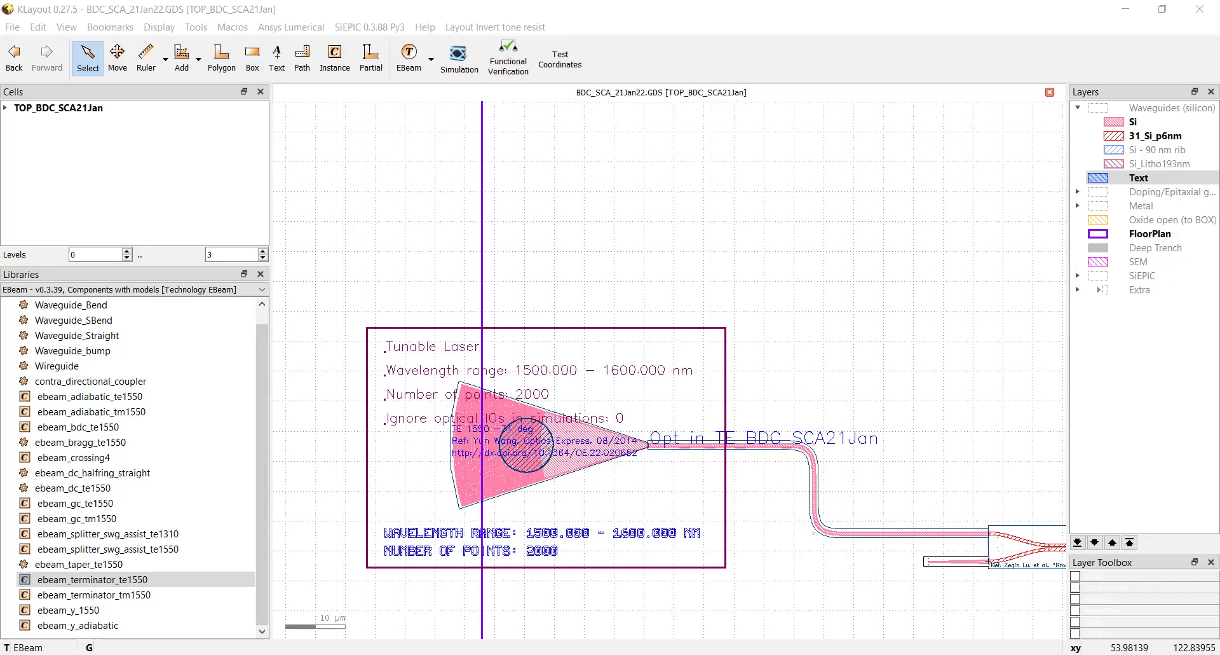
pyautogui.click(728, 412)
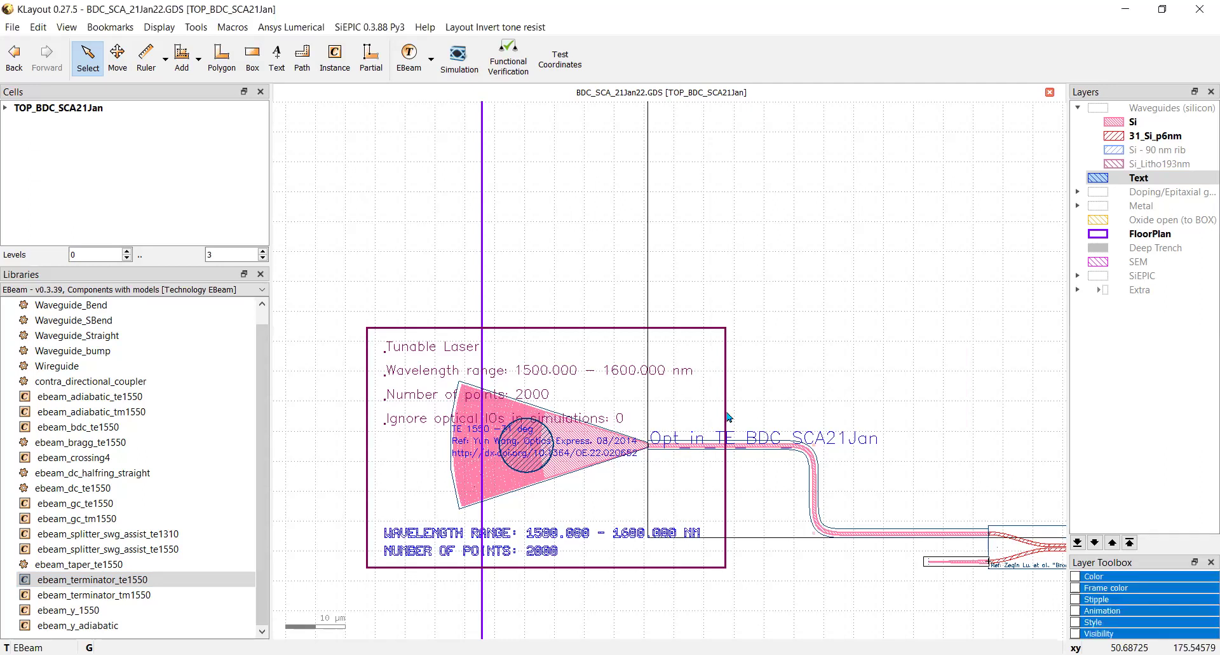